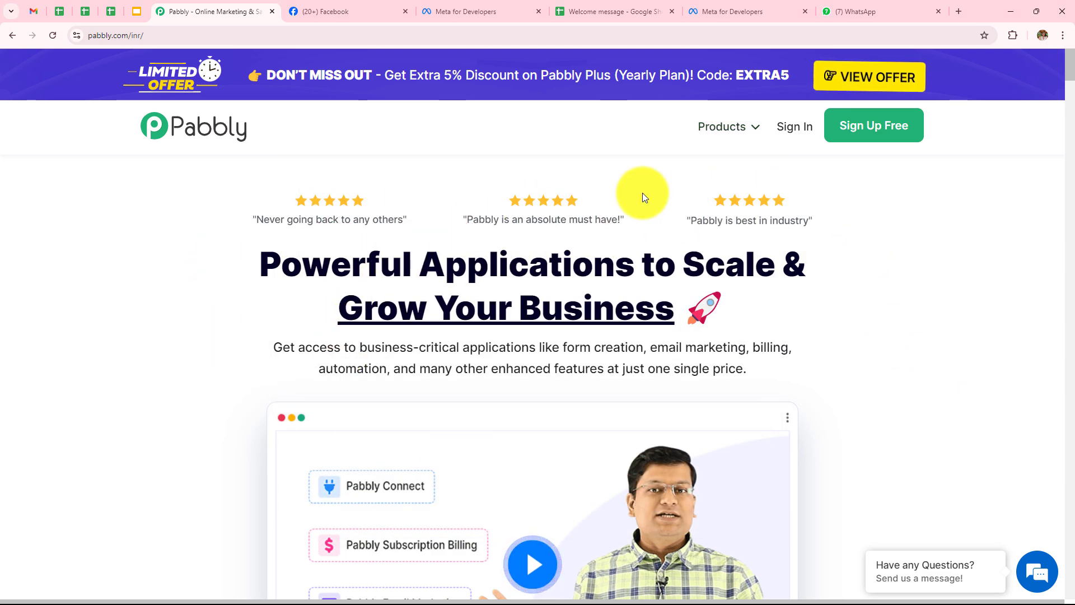
Sign in to the Pabbly website to reach the All Pabbly Apps page listing Connect and other apps
{"action": "left_click", "coordinate": [140, 36]}
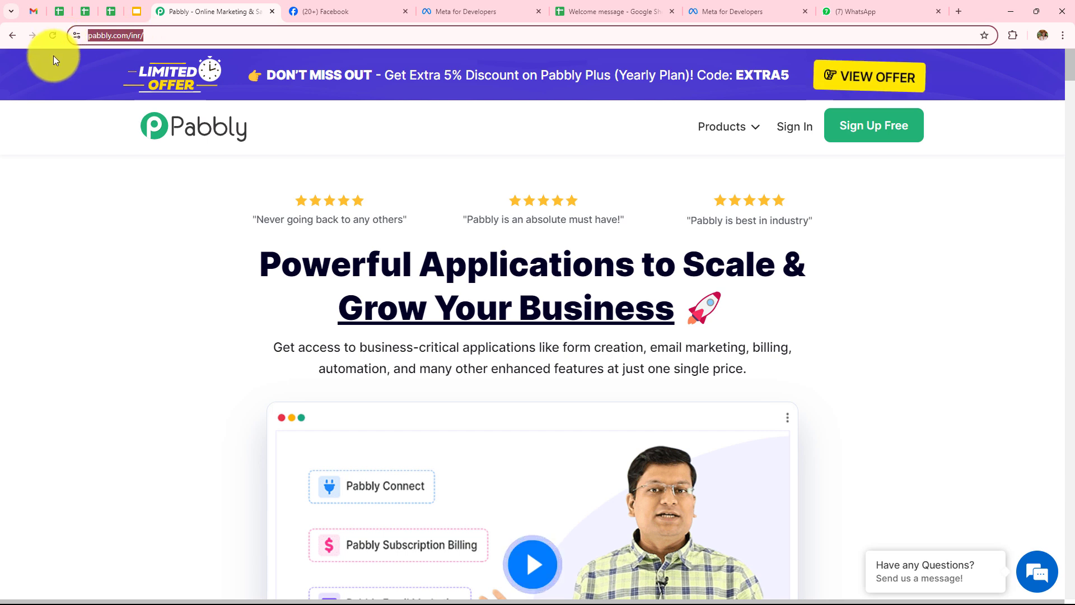
{"action": "left_click", "coordinate": [151, 362]}
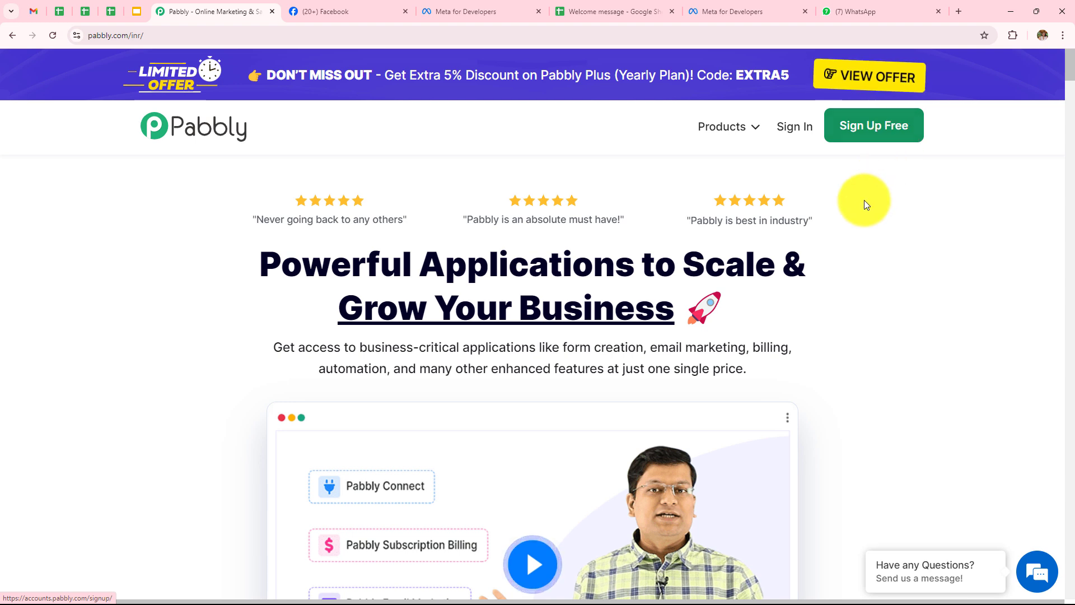
{"action": "left_click", "coordinate": [803, 126]}
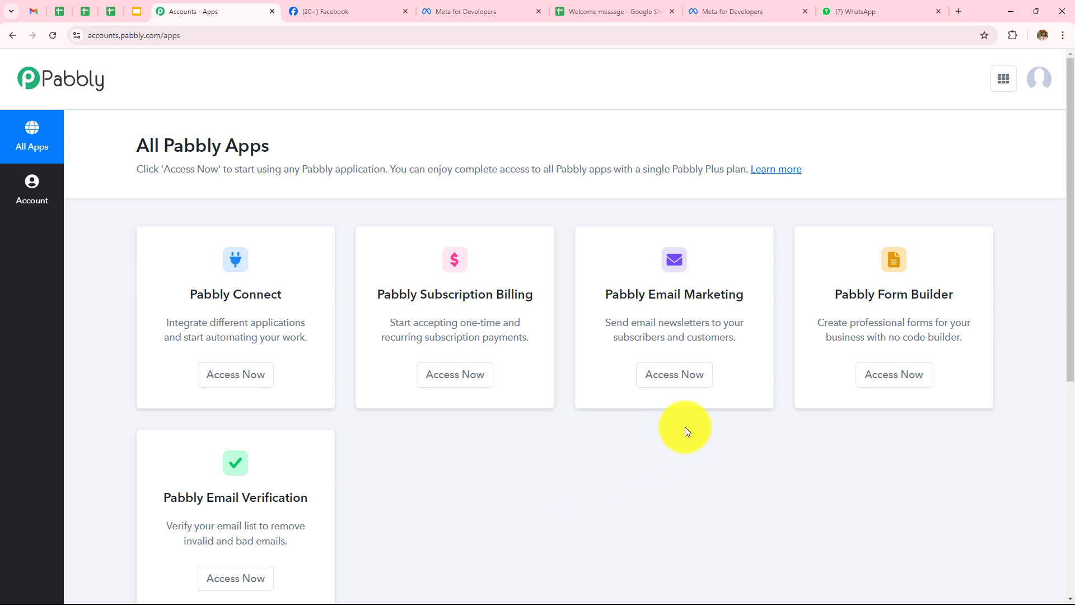
Open Pabbly Connect and review the dashboard's 3000-task allowance, 2822 remaining, and folder list
{"action": "left_click", "coordinate": [241, 380]}
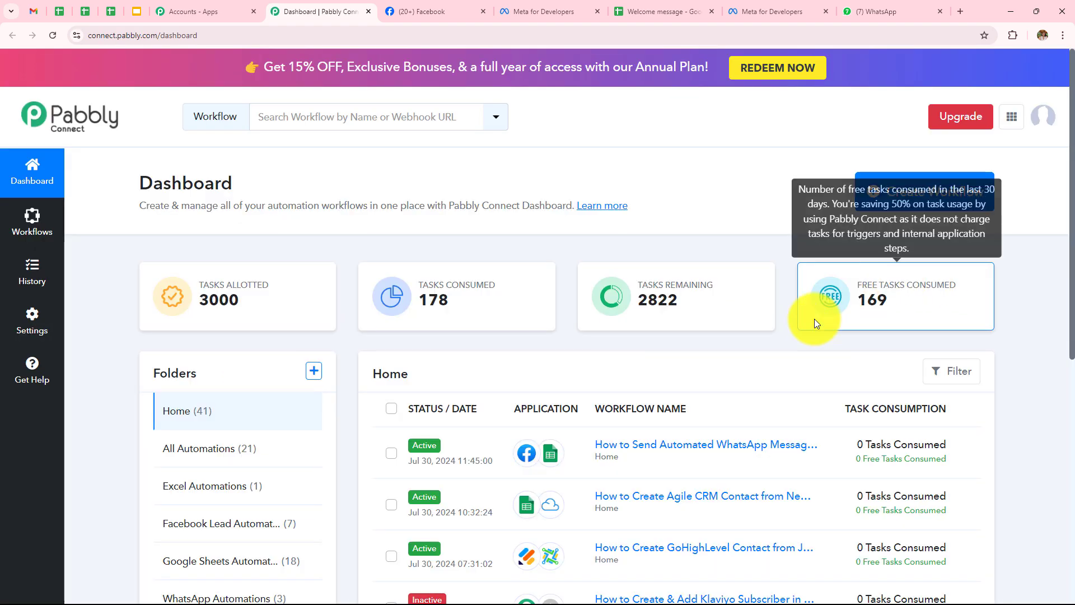
{"action": "scroll", "coordinate": [806, 435], "scroll_direction": "down", "scroll_amount": 1}
{"action": "scroll", "coordinate": [807, 436], "scroll_direction": "down", "scroll_amount": 7}
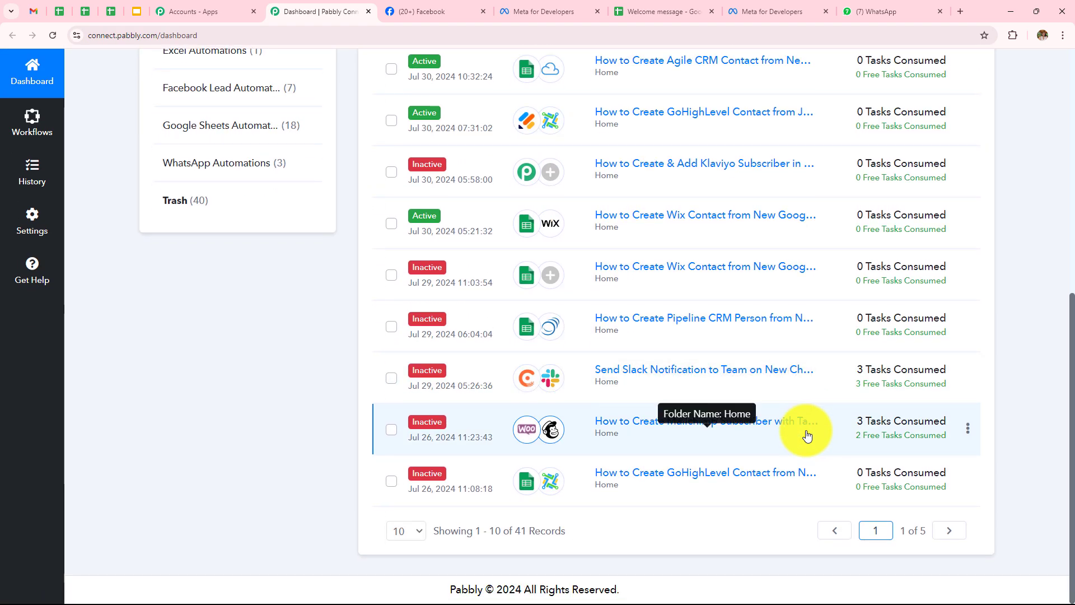
{"action": "scroll", "coordinate": [806, 434], "scroll_direction": "up", "scroll_amount": 5}
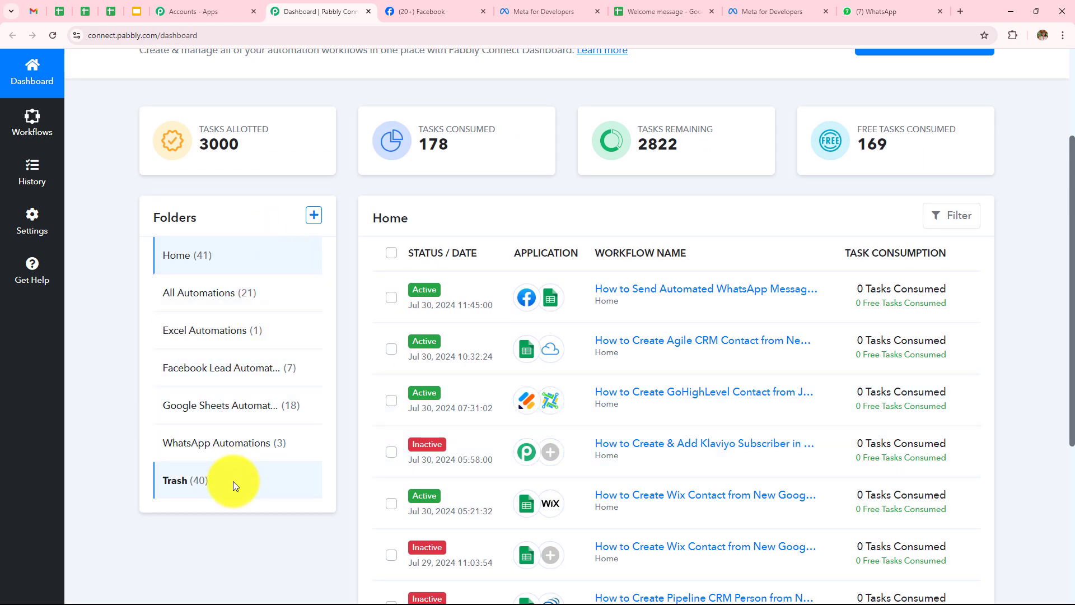
{"action": "left_click", "coordinate": [313, 217]}
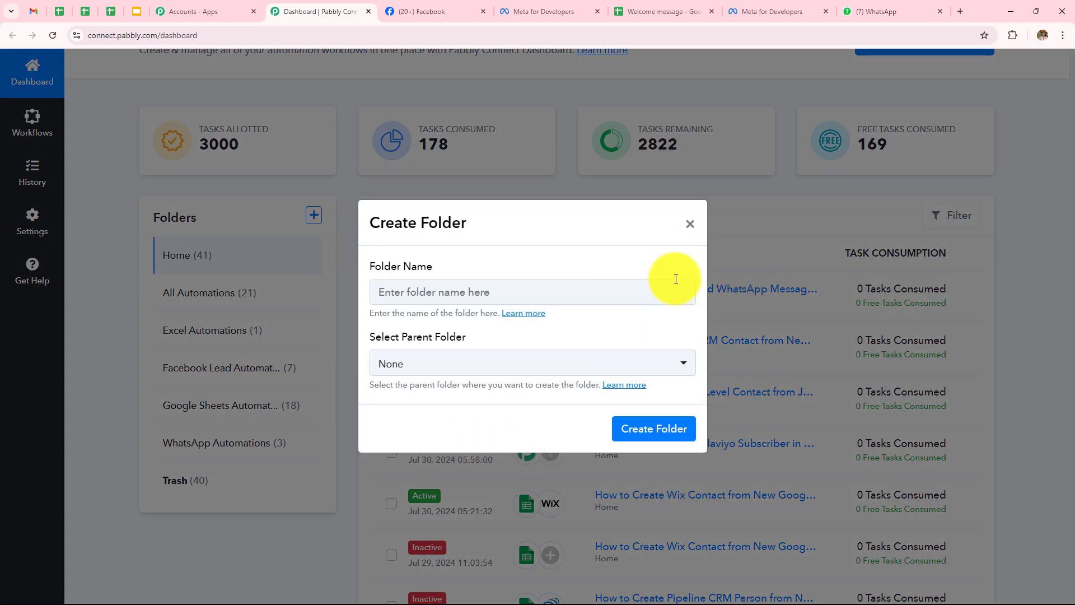
{"action": "left_click", "coordinate": [690, 224]}
{"action": "scroll", "coordinate": [710, 280], "scroll_direction": "up", "scroll_amount": 3}
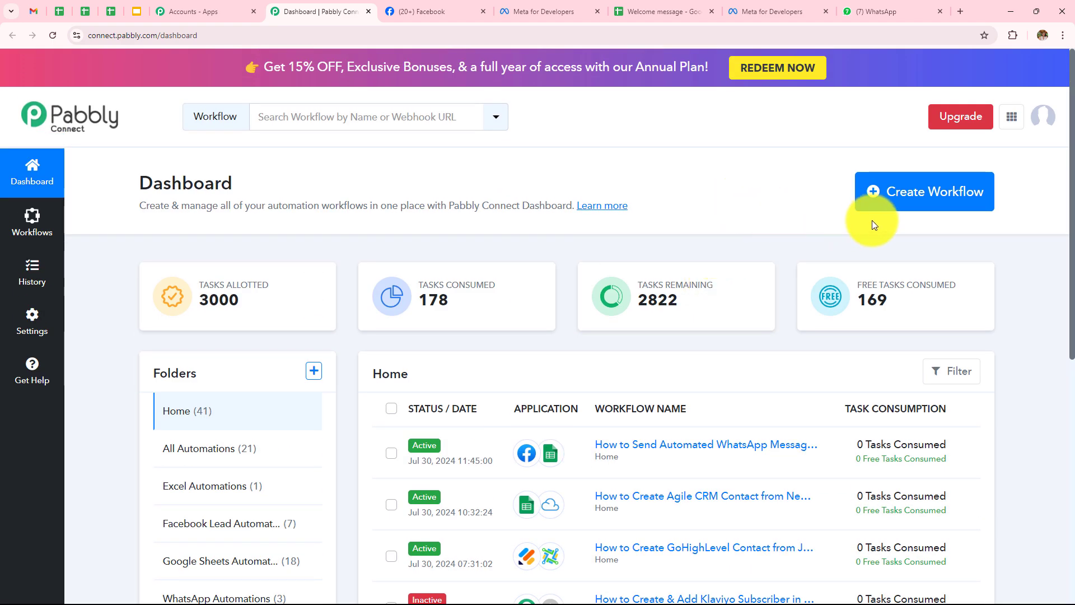
Create a workflow for sending WhatsApp messages to Facebook Lead Ads leads, filed under WhatsApp Automations
{"action": "left_click", "coordinate": [892, 198]}
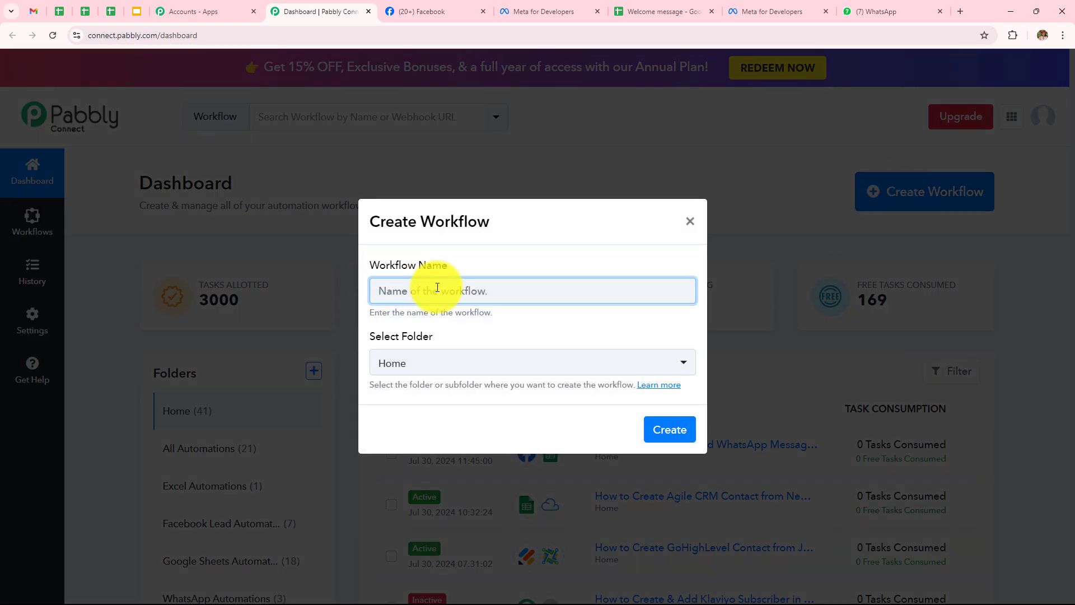
{"action": "left_click", "coordinate": [437, 287]}
{"action": "type", "text": "How to Send WhatsApp Message to Facebook Lead Ads Leads & Add Details in Google Sheets"}
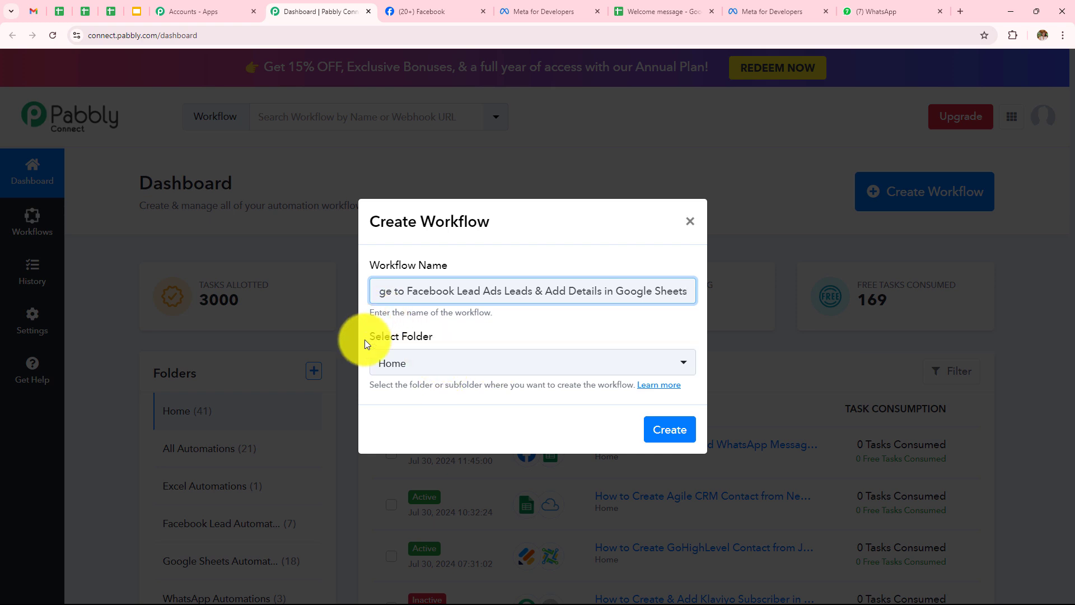
{"action": "left_click", "coordinate": [462, 369]}
{"action": "left_click", "coordinate": [462, 369]}
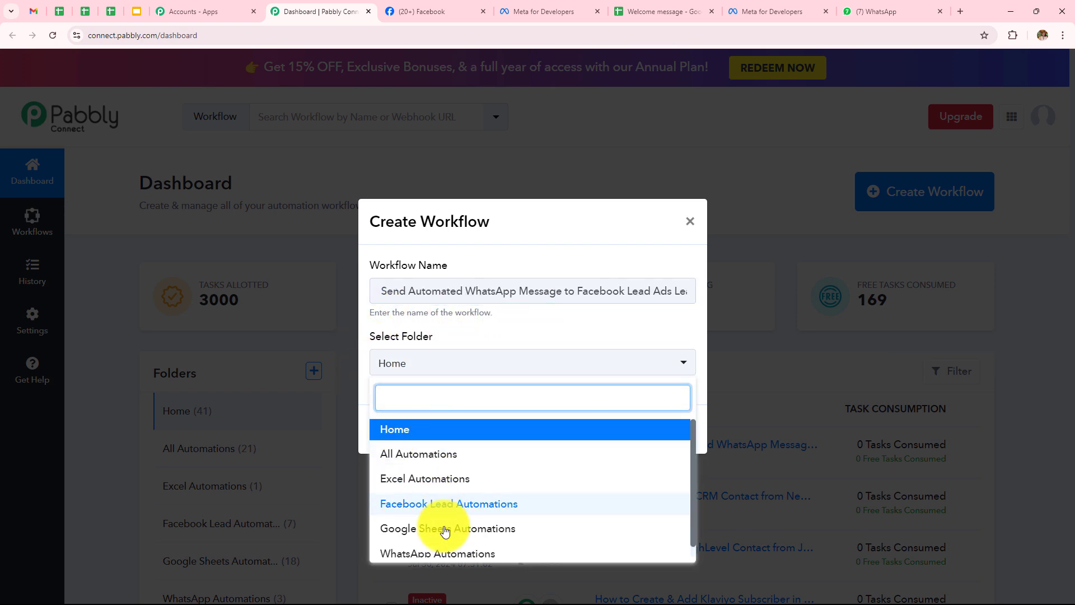
{"action": "scroll", "coordinate": [434, 492], "scroll_direction": "down", "scroll_amount": 1}
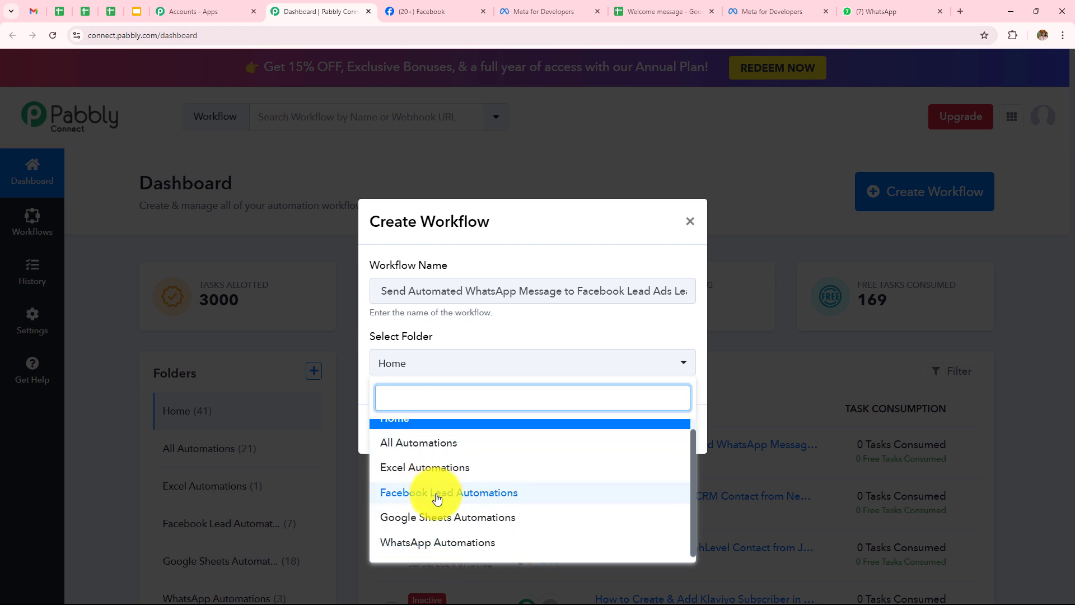
{"action": "left_click", "coordinate": [436, 546]}
{"action": "left_click", "coordinate": [645, 433]}
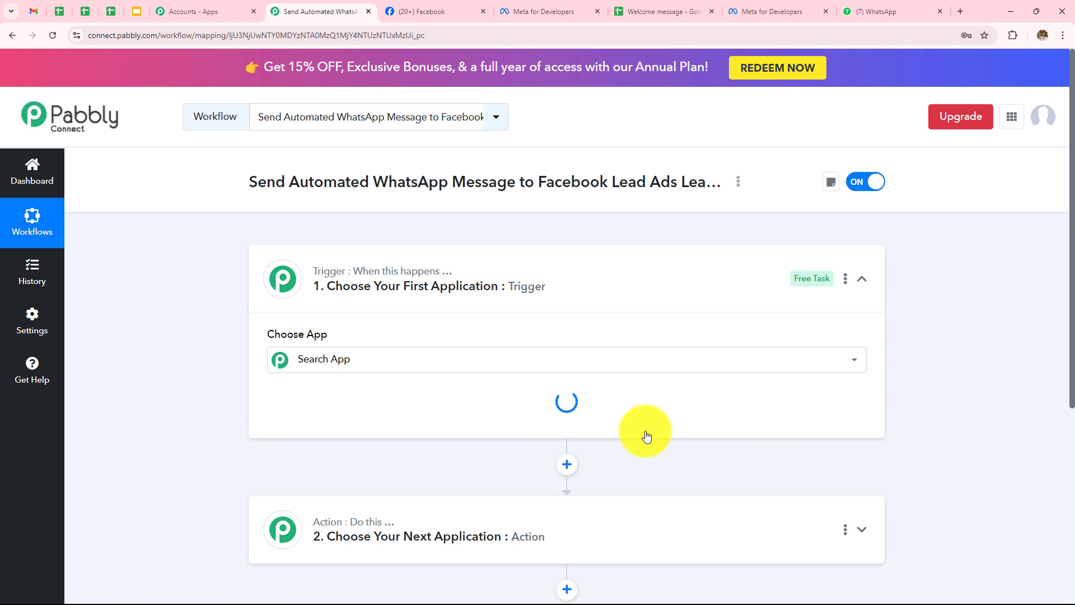
Collapse the Trigger card so the empty trigger and action steps show together
{"action": "left_click", "coordinate": [862, 278]}
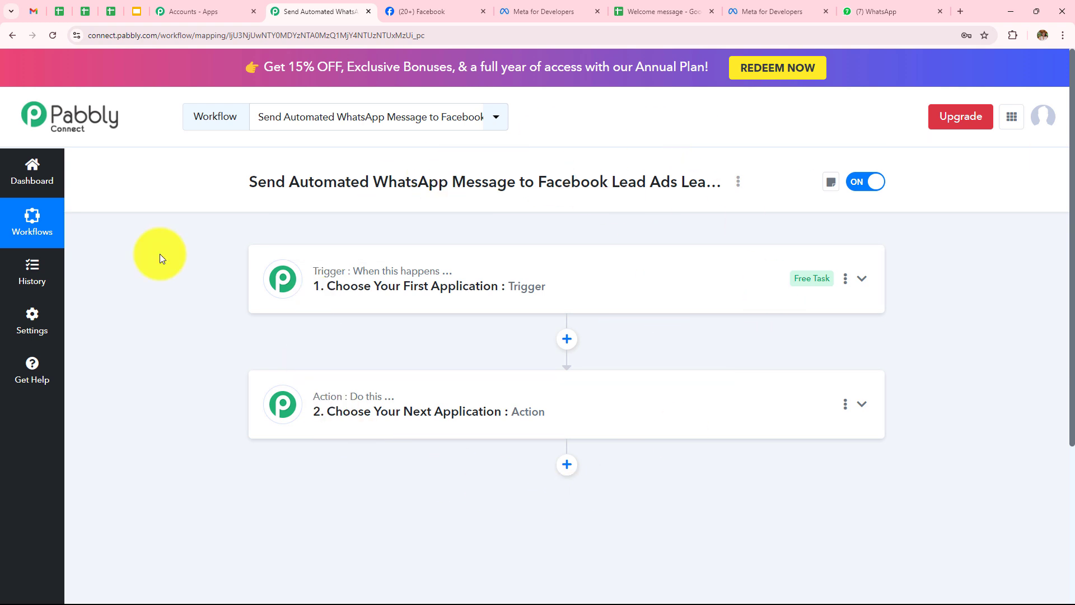
Set the trigger app to Facebook Lead Ads with the New Lead (Instant) event
{"action": "left_click", "coordinate": [598, 287]}
{"action": "left_click", "coordinate": [510, 372]}
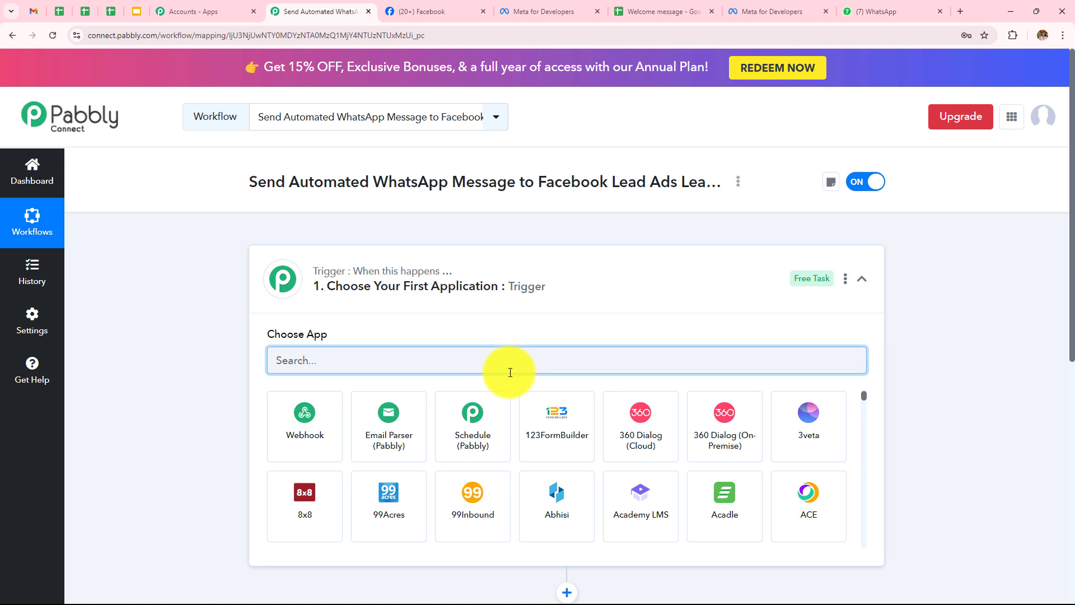
{"action": "type", "text": "Face"}
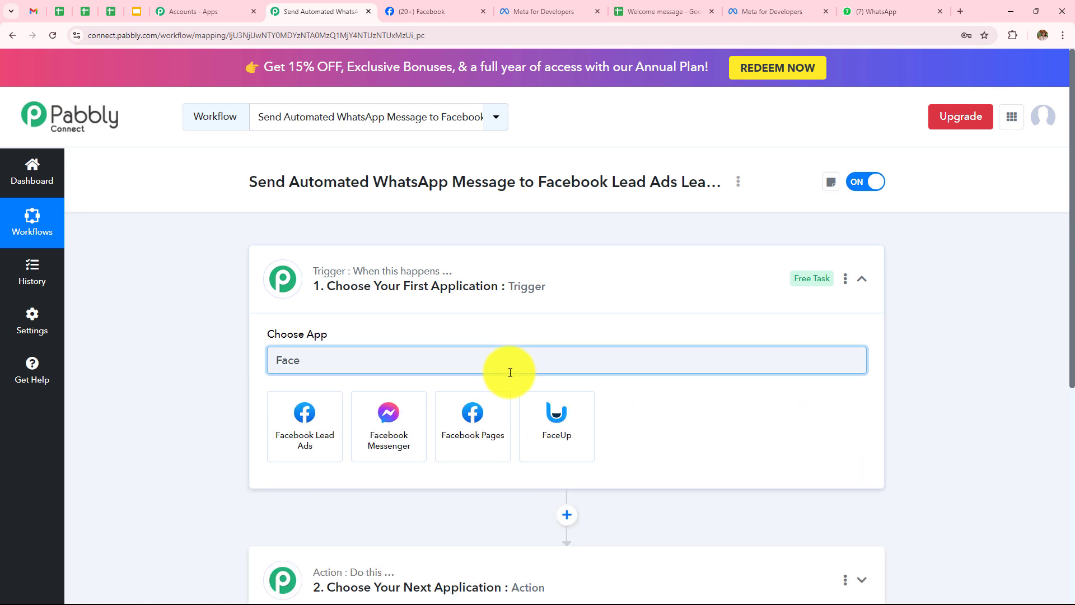
{"action": "left_click", "coordinate": [330, 421]}
{"action": "left_click", "coordinate": [330, 419]}
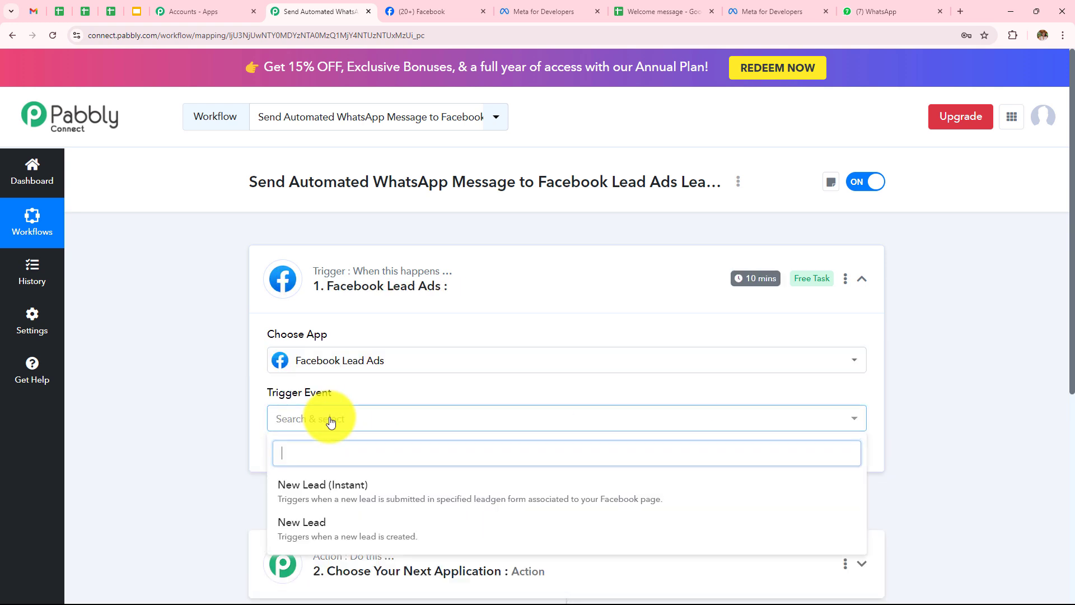
{"action": "left_click", "coordinate": [488, 486]}
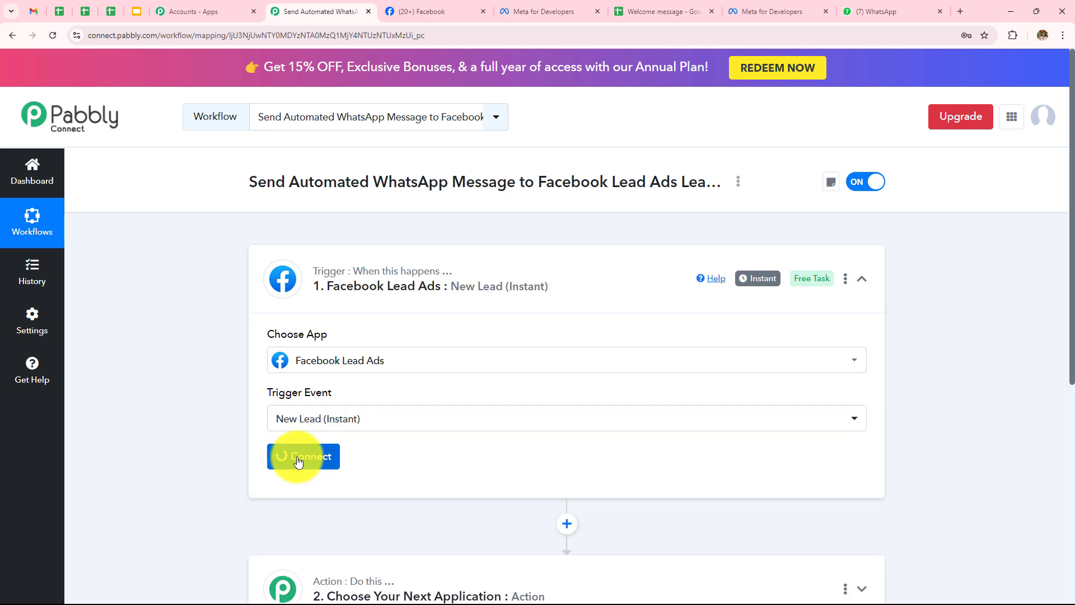
Connect a new Facebook Lead Ads account to the trigger
{"action": "left_click", "coordinate": [302, 457]}
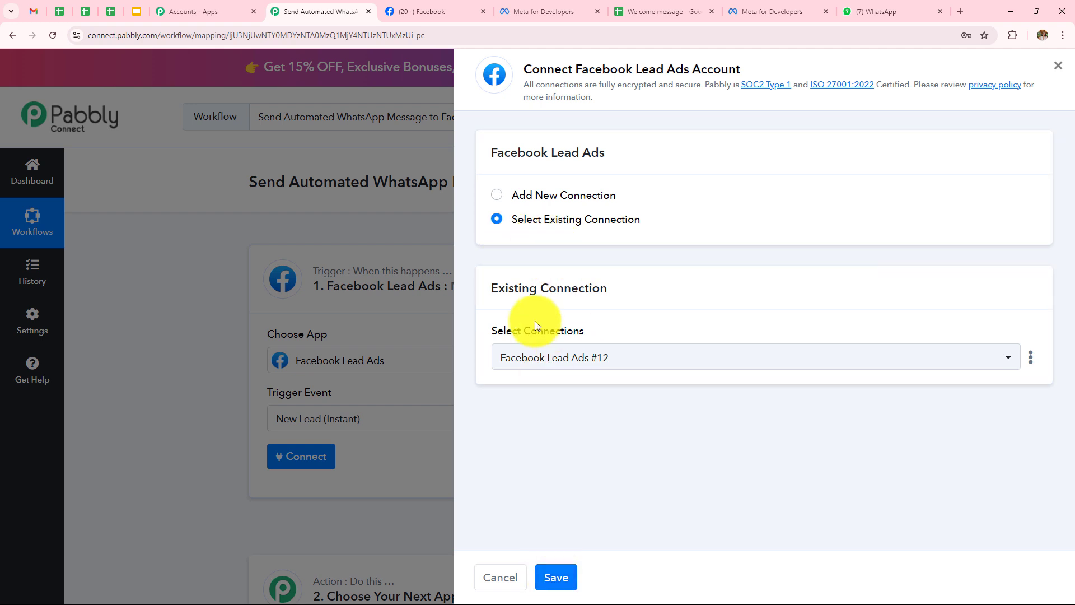
{"action": "left_click", "coordinate": [495, 198]}
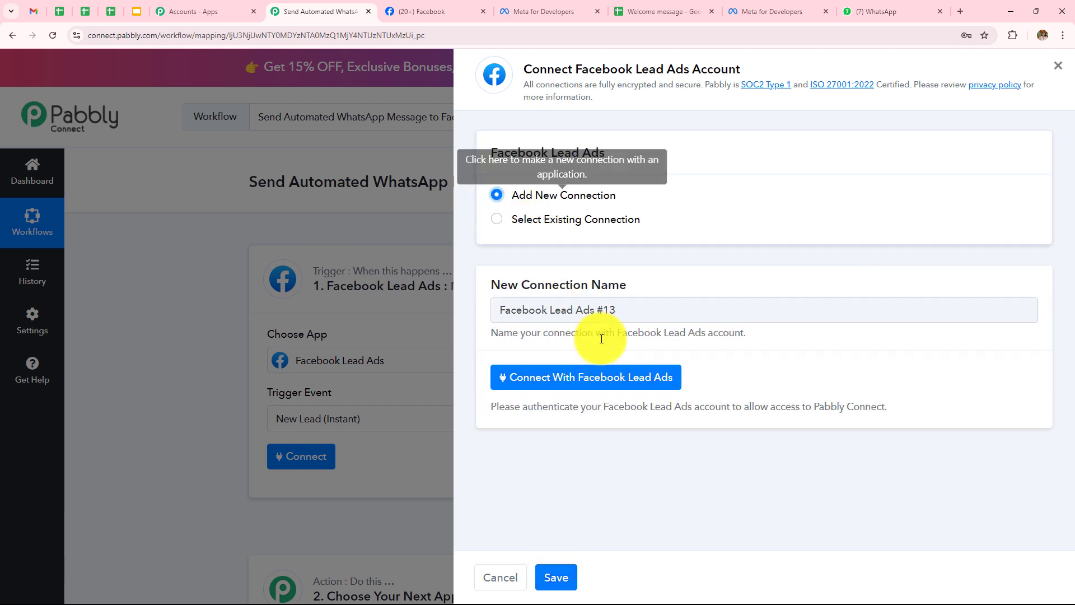
{"action": "left_click", "coordinate": [577, 387]}
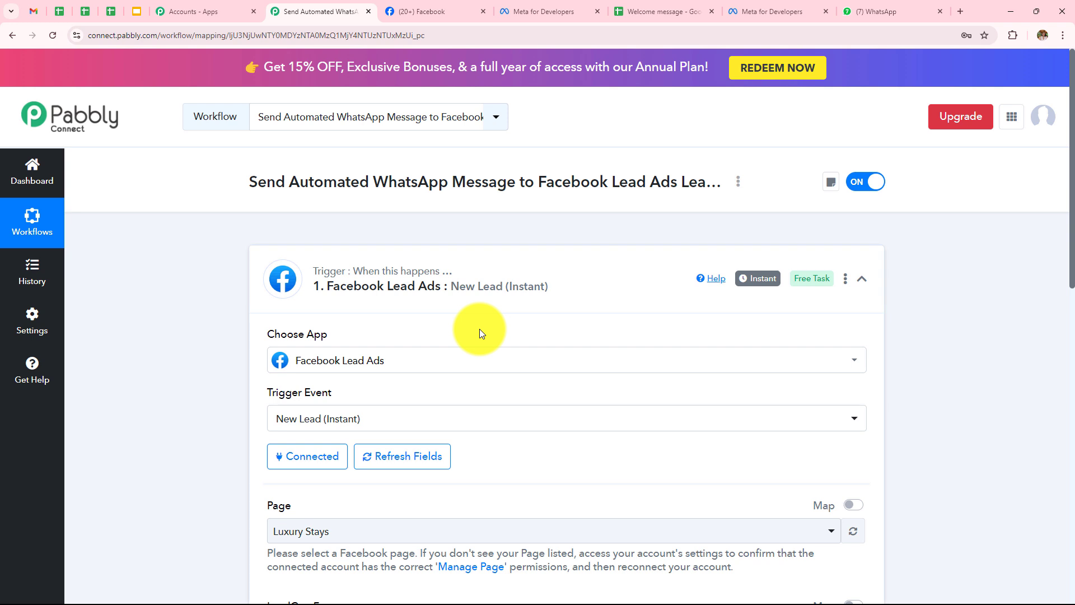
Choose Sports Elite Training Centre as the trigger's Facebook page, then go to Meta for Developers
{"action": "scroll", "coordinate": [480, 328], "scroll_direction": "down", "scroll_amount": 5}
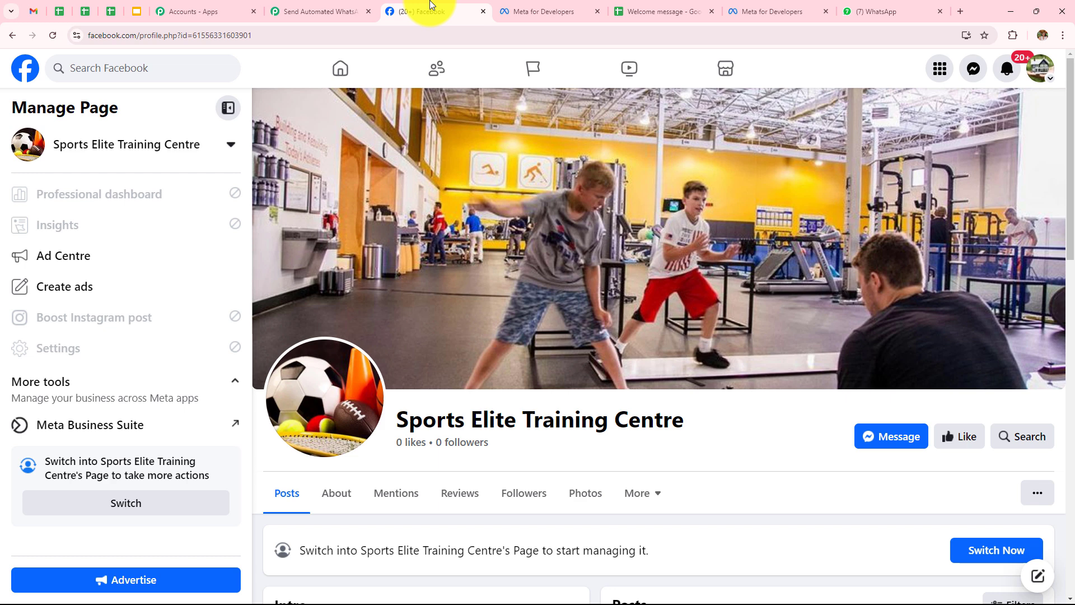
{"action": "left_click", "coordinate": [429, 12]}
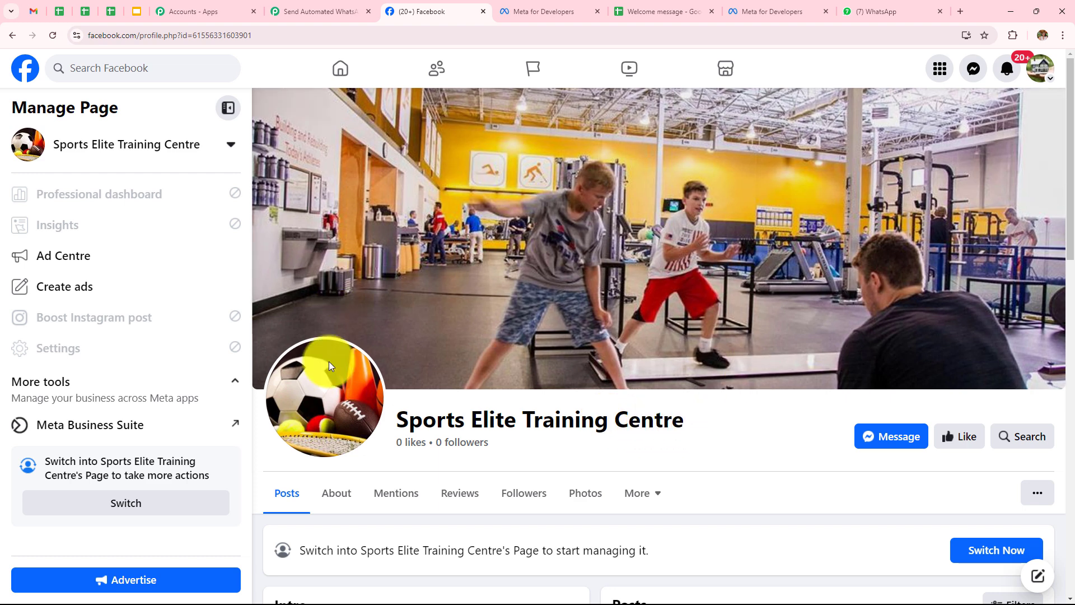
{"action": "left_click", "coordinate": [291, 5]}
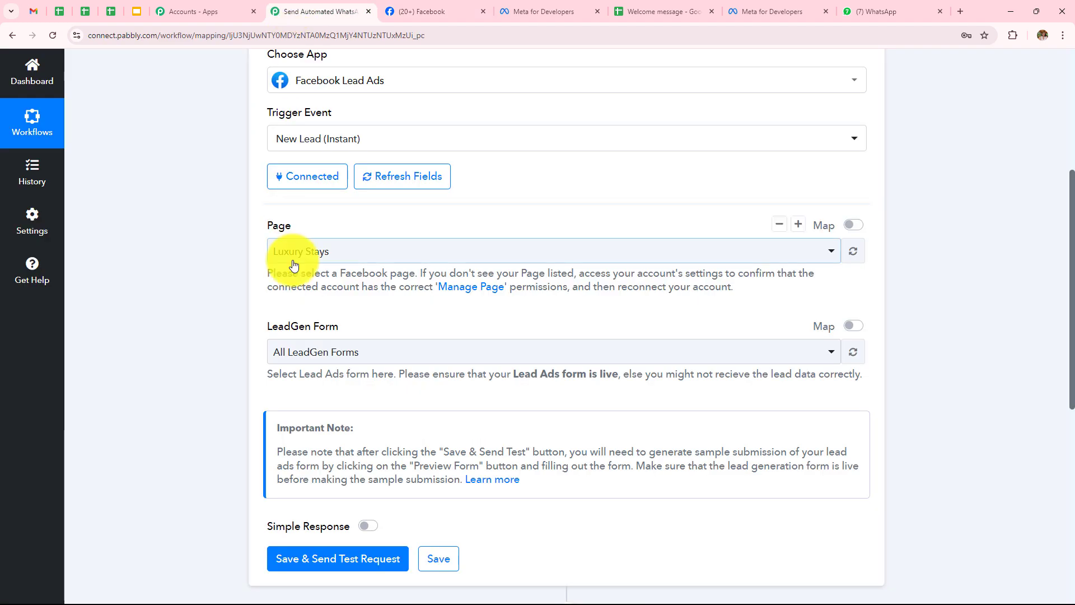
{"action": "left_click", "coordinate": [302, 253]}
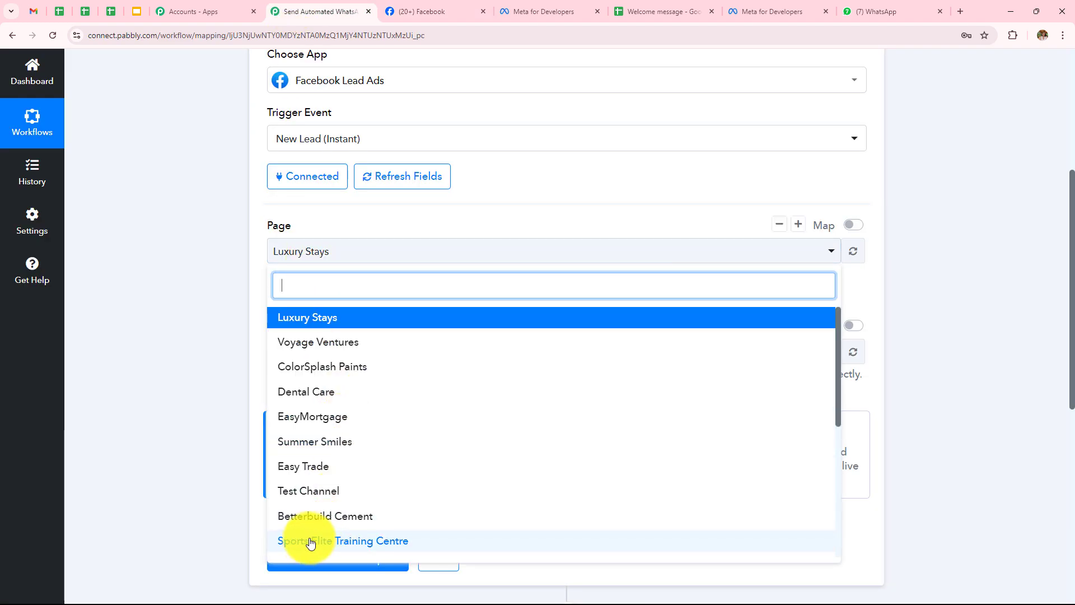
{"action": "left_click", "coordinate": [396, 542]}
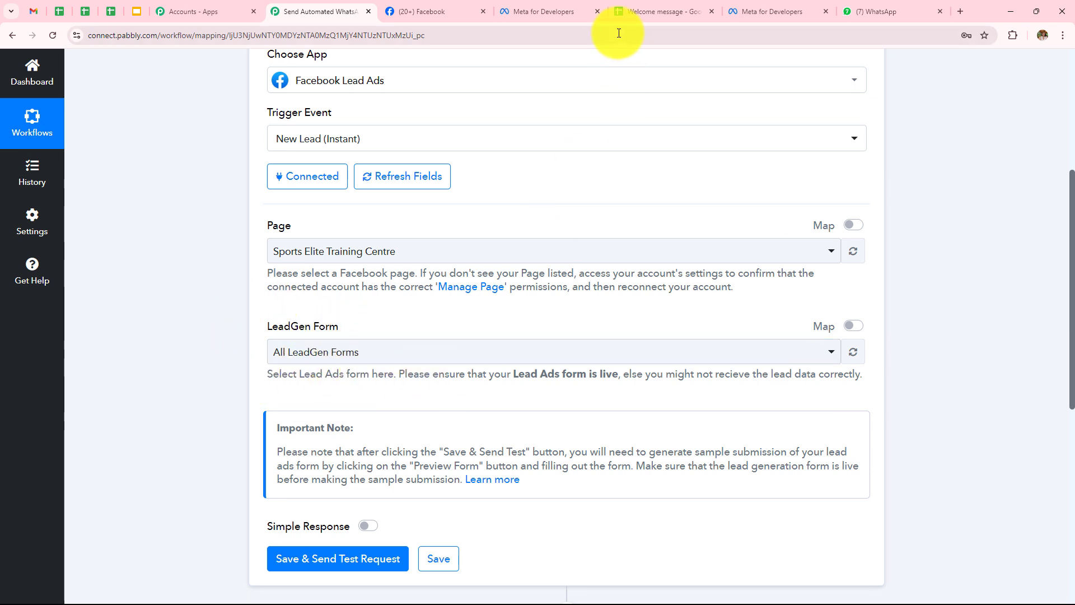
{"action": "left_click", "coordinate": [533, 9]}
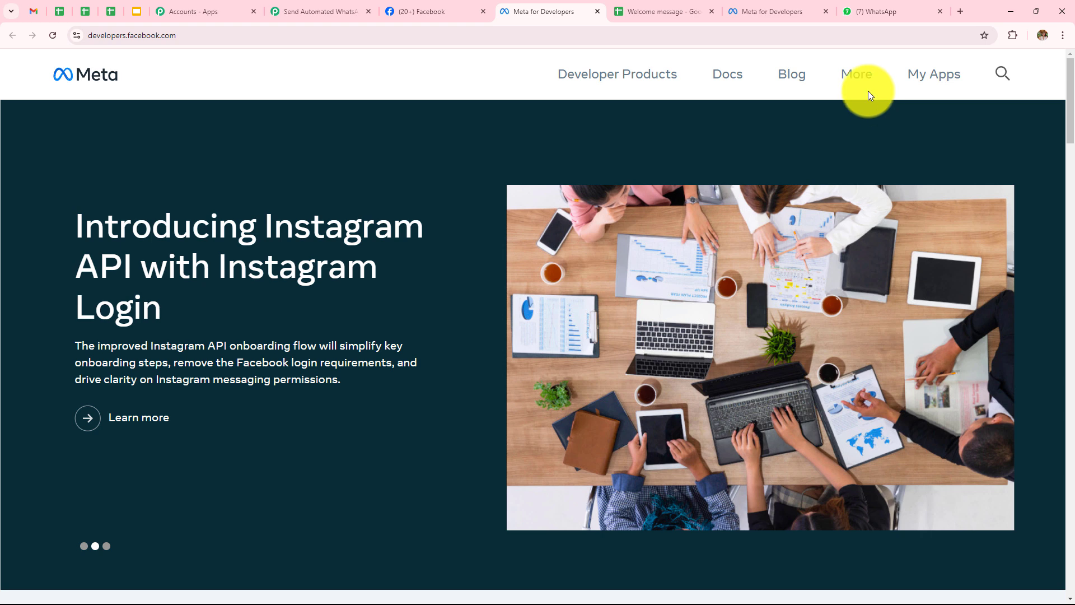
Open the Lead Ads Testing Tool from Meta for Developers' tools list
{"action": "left_click", "coordinate": [854, 81]}
{"action": "left_click", "coordinate": [653, 228]}
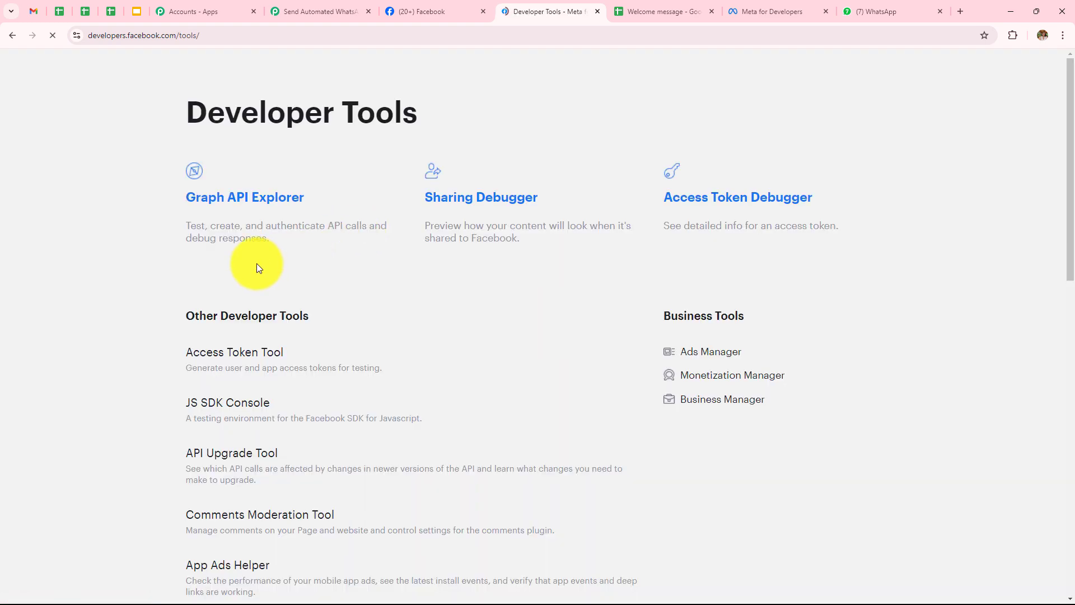
{"action": "scroll", "coordinate": [257, 266], "scroll_direction": "down", "scroll_amount": 7}
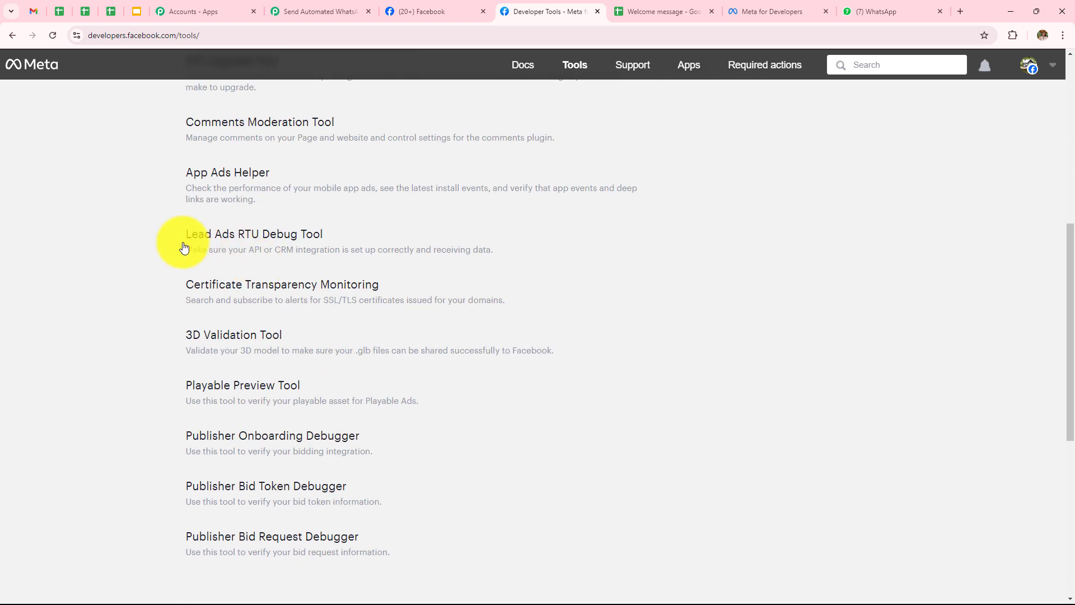
{"action": "left_click", "coordinate": [246, 242]}
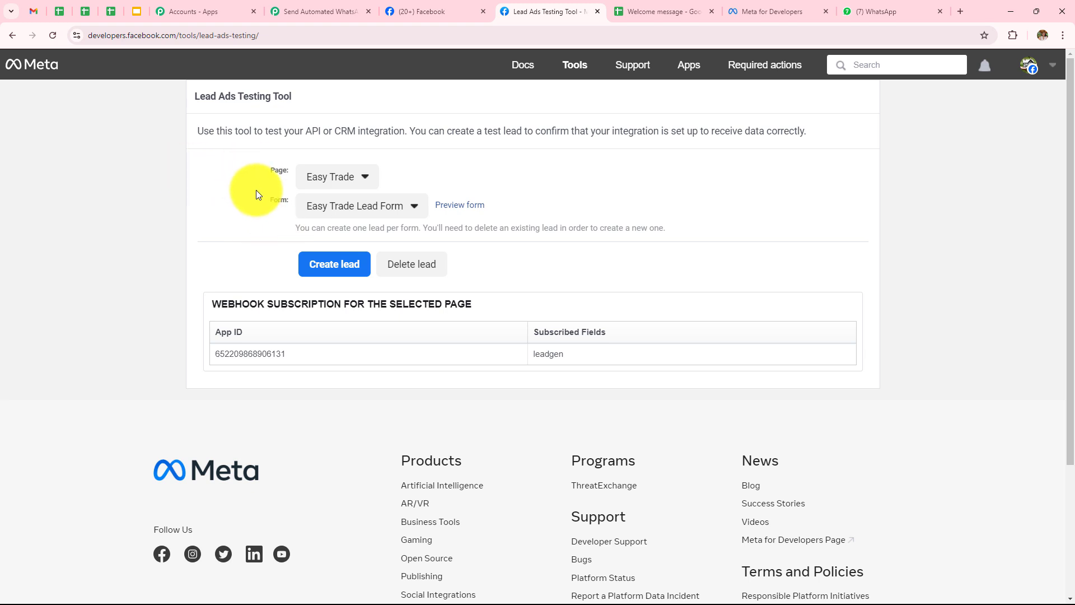
Select Sports Elite Training Centre and Lead Form, preview its fields, then return to Pabbly
{"action": "left_click", "coordinate": [340, 178]}
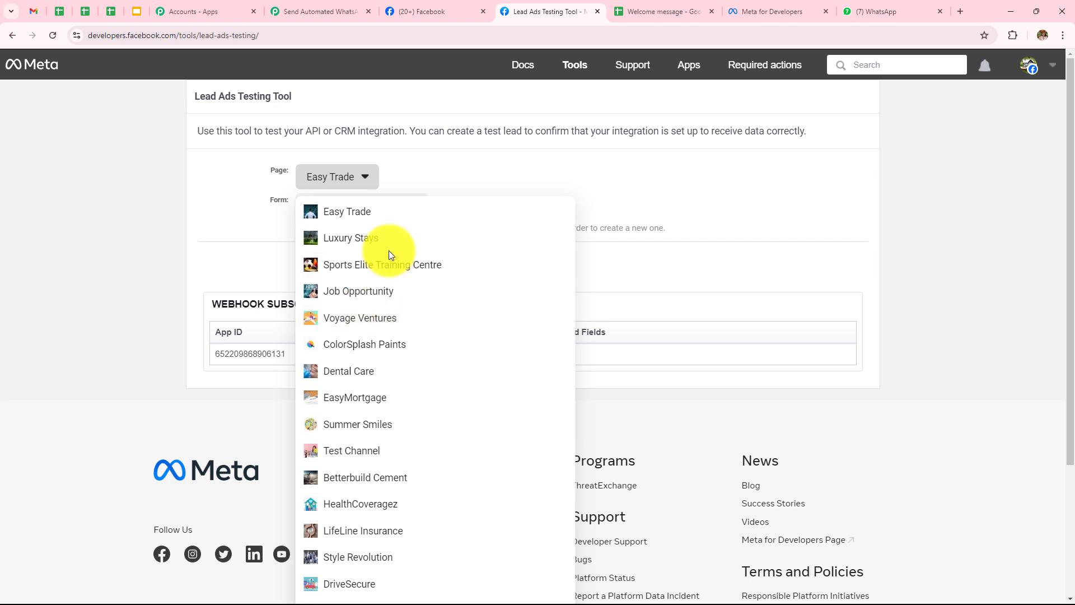
{"action": "left_click", "coordinate": [376, 265]}
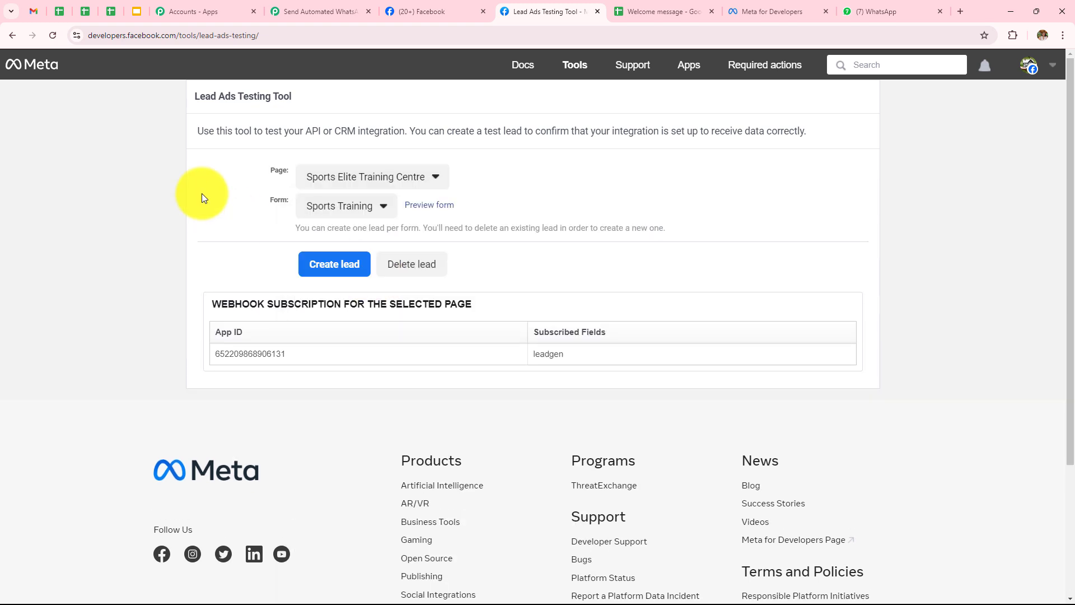
{"action": "left_click", "coordinate": [363, 214]}
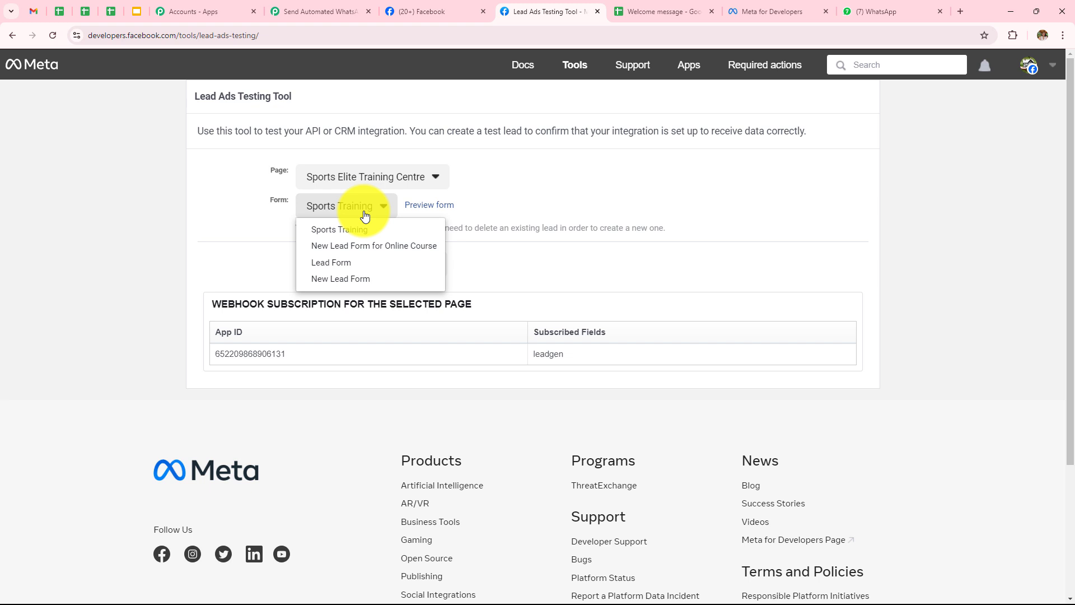
{"action": "left_click", "coordinate": [339, 269]}
{"action": "left_click", "coordinate": [408, 206]}
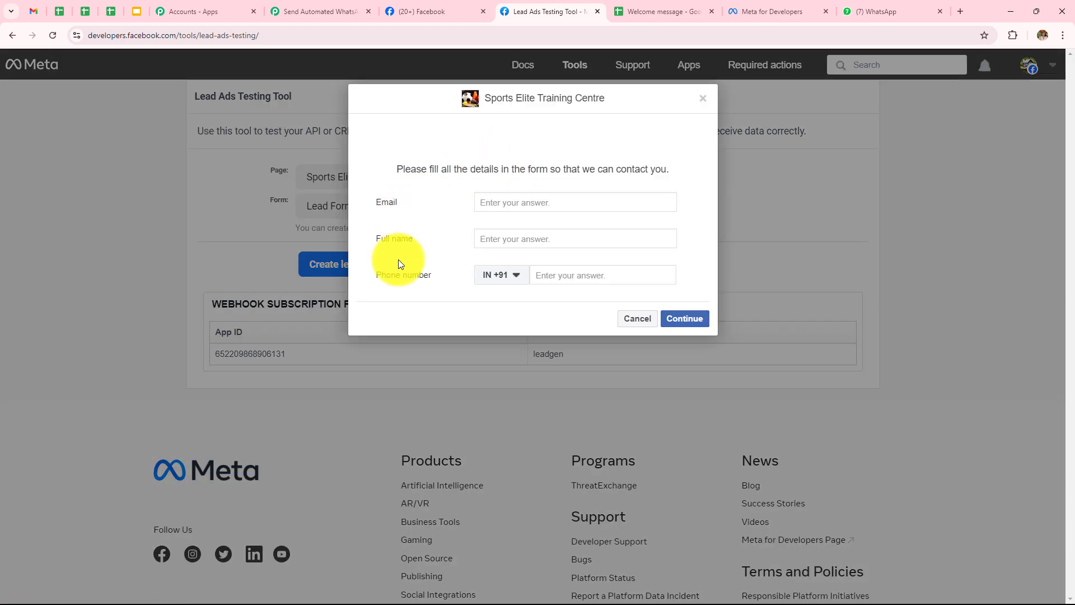
{"action": "left_click", "coordinate": [636, 318]}
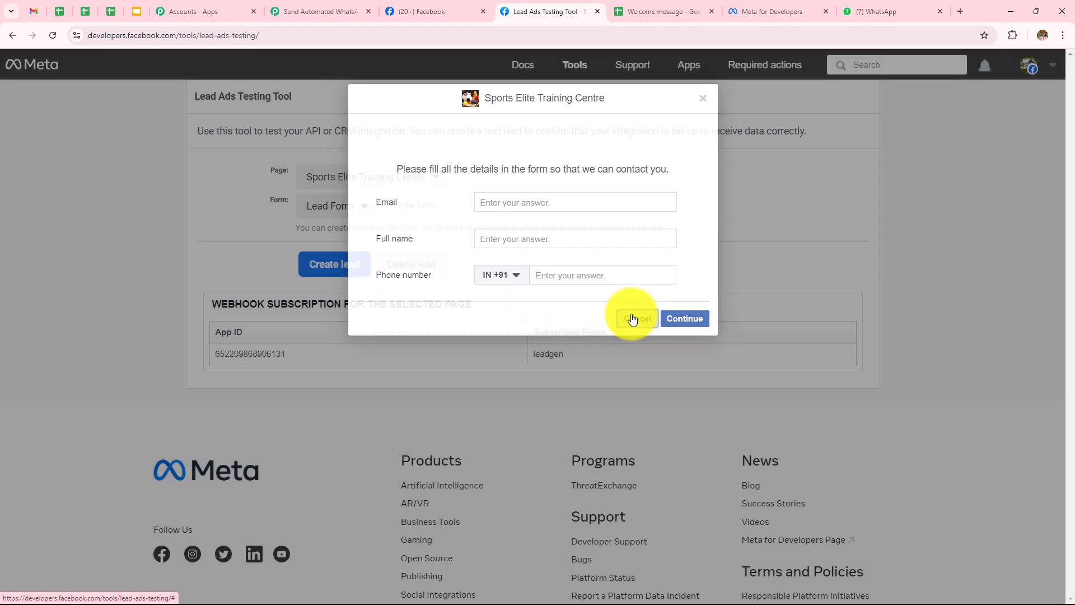
{"action": "left_click", "coordinate": [276, 4]}
{"action": "left_click", "coordinate": [373, 352]}
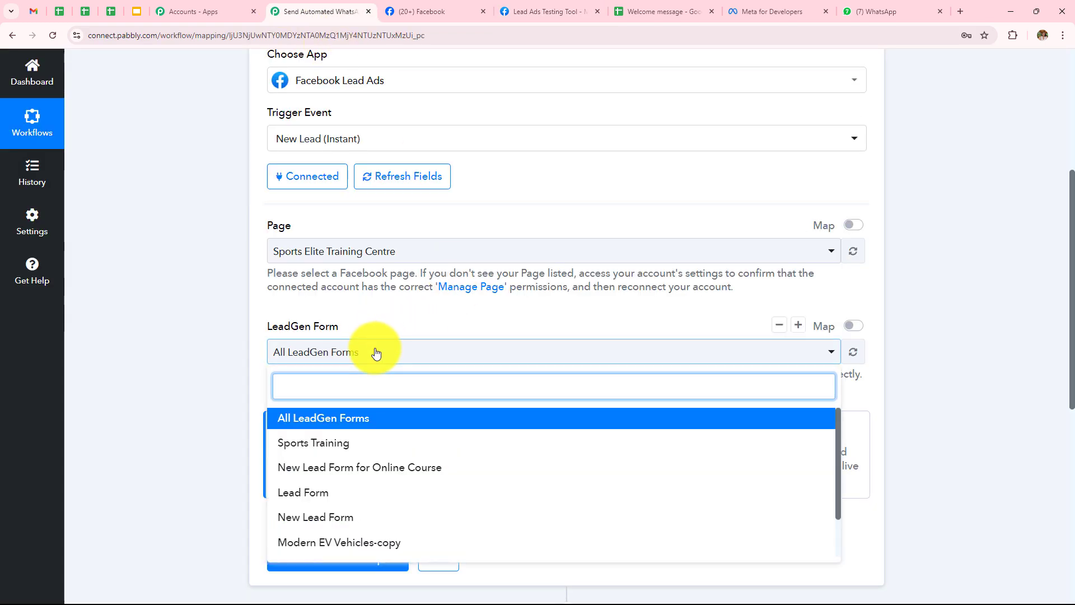
Set the LeadGen Form to Lead Form and save so the trigger awaits a webhook
{"action": "left_click", "coordinate": [297, 495]}
{"action": "scroll", "coordinate": [171, 229], "scroll_direction": "down", "scroll_amount": 3}
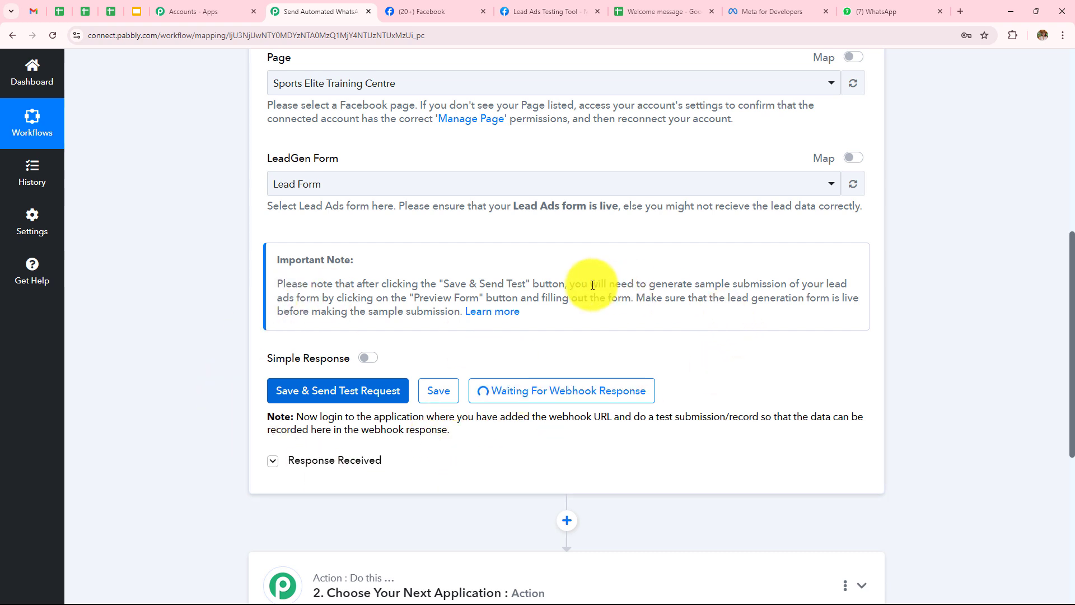
Delete the existing test lead and preview Lead Form for Sports Elite Training Centre again
{"action": "left_click", "coordinate": [539, 11]}
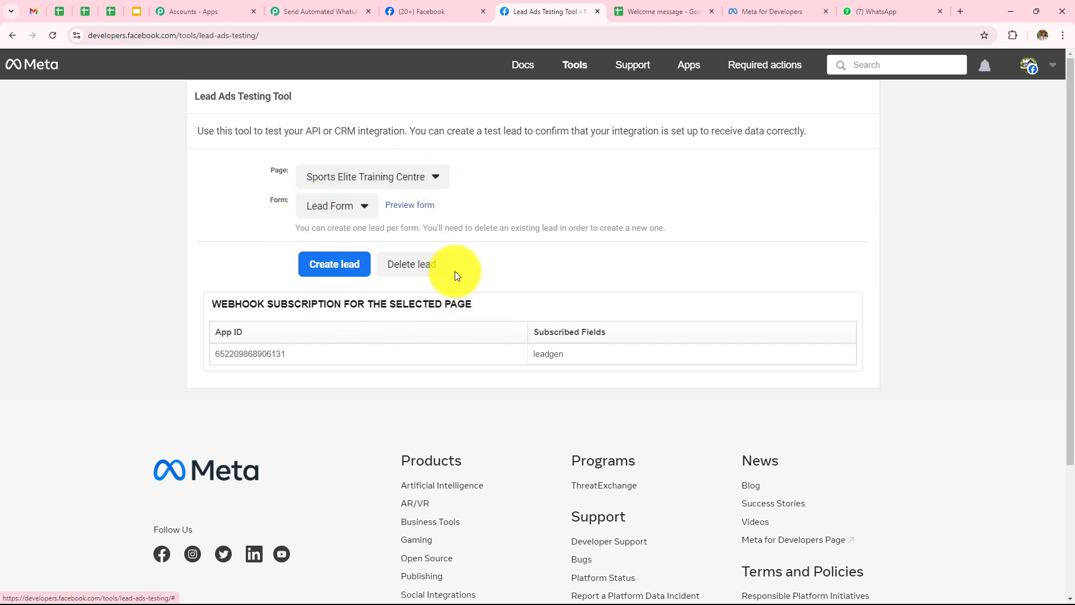
{"action": "left_click", "coordinate": [365, 263]}
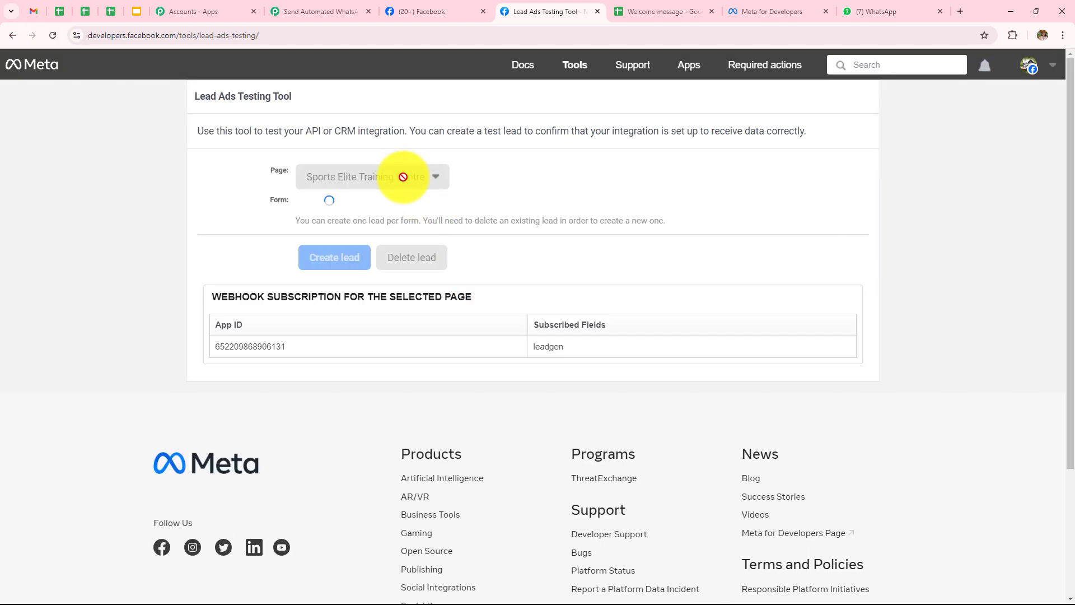
{"action": "left_click", "coordinate": [402, 176]}
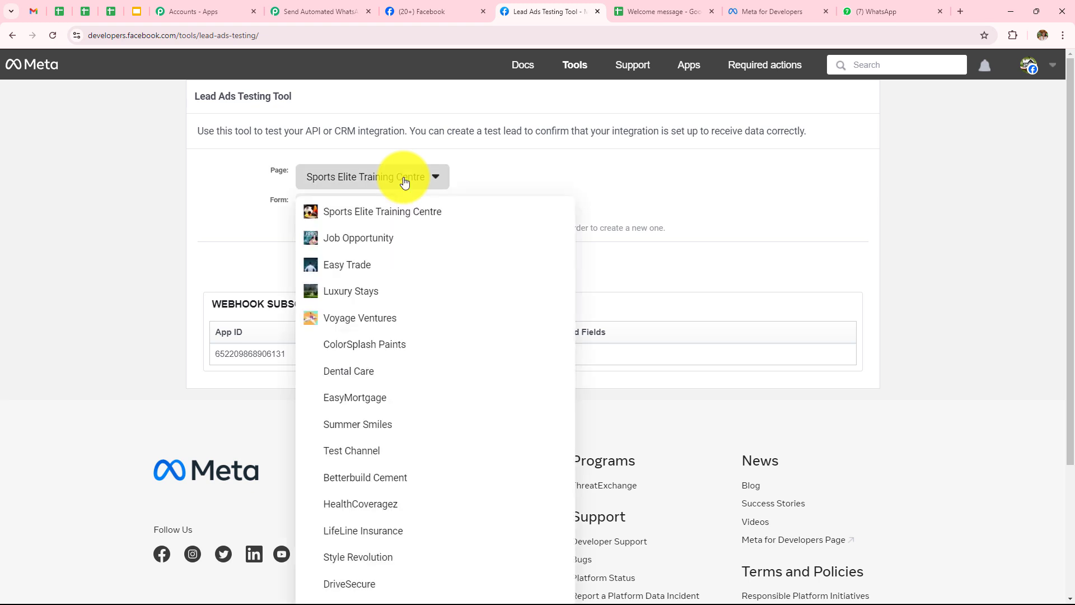
{"action": "left_click", "coordinate": [396, 211]}
{"action": "left_click", "coordinate": [342, 202]}
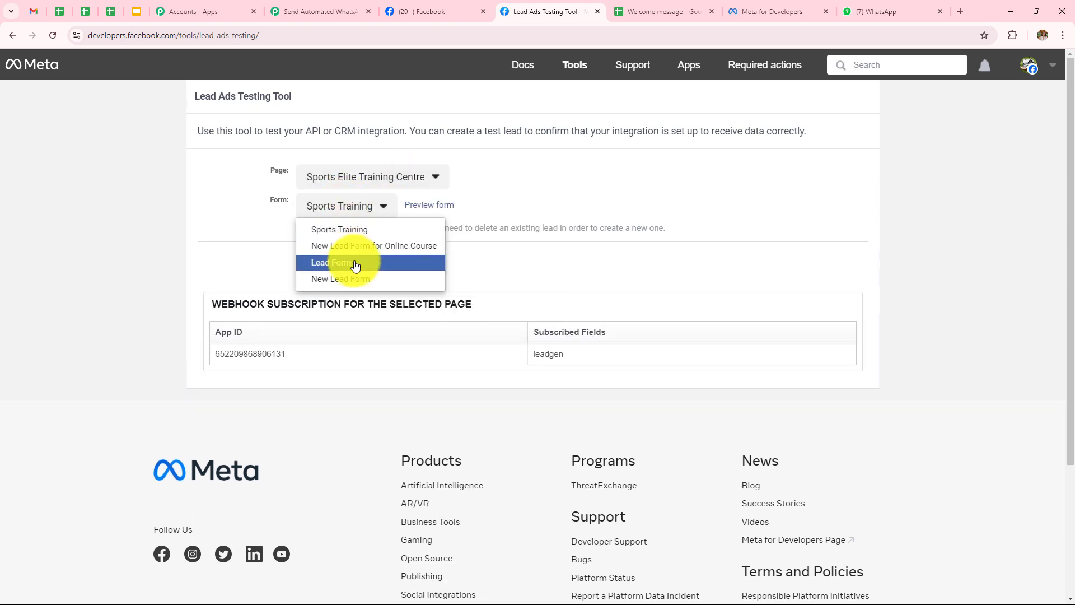
{"action": "left_click", "coordinate": [470, 213]}
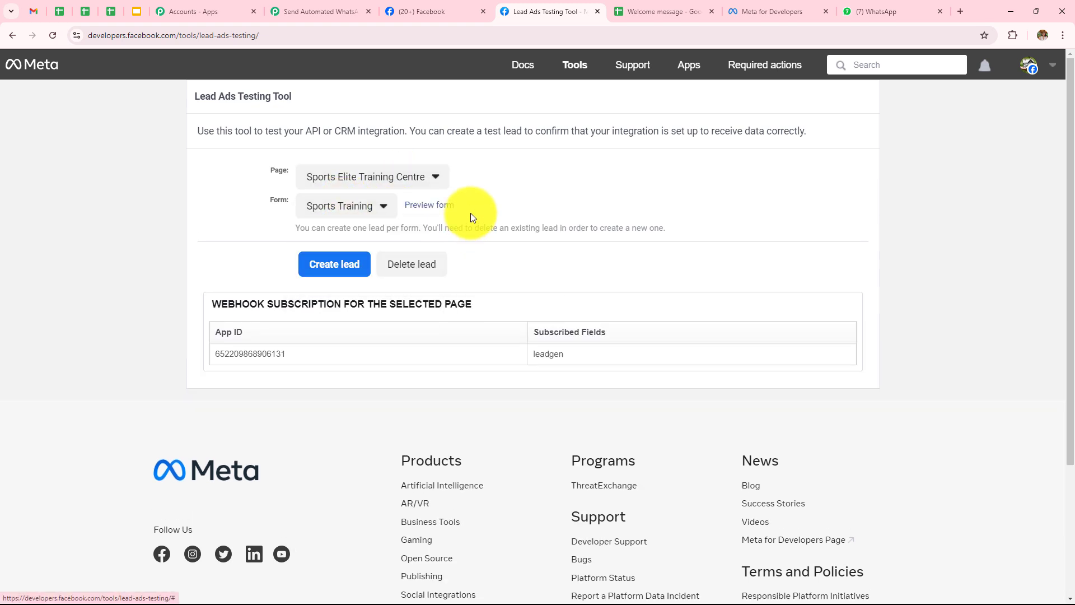
{"action": "left_click", "coordinate": [422, 207]}
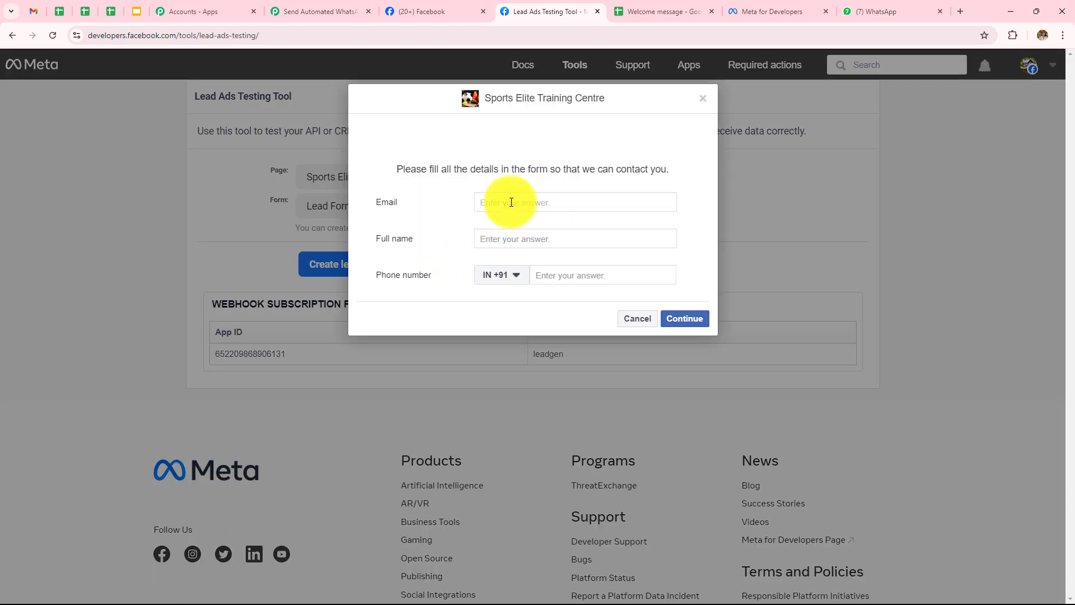
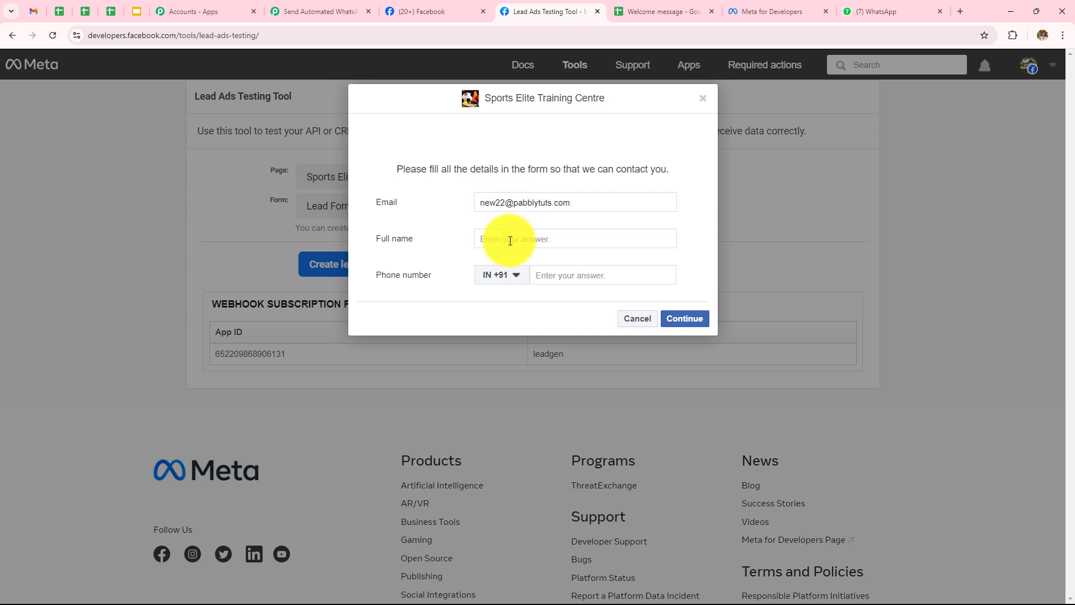
Fill in a sample email, full name and phone number, then submit the test lead
{"action": "left_click", "coordinate": [510, 241]}
{"action": "type", "text": "New User"}
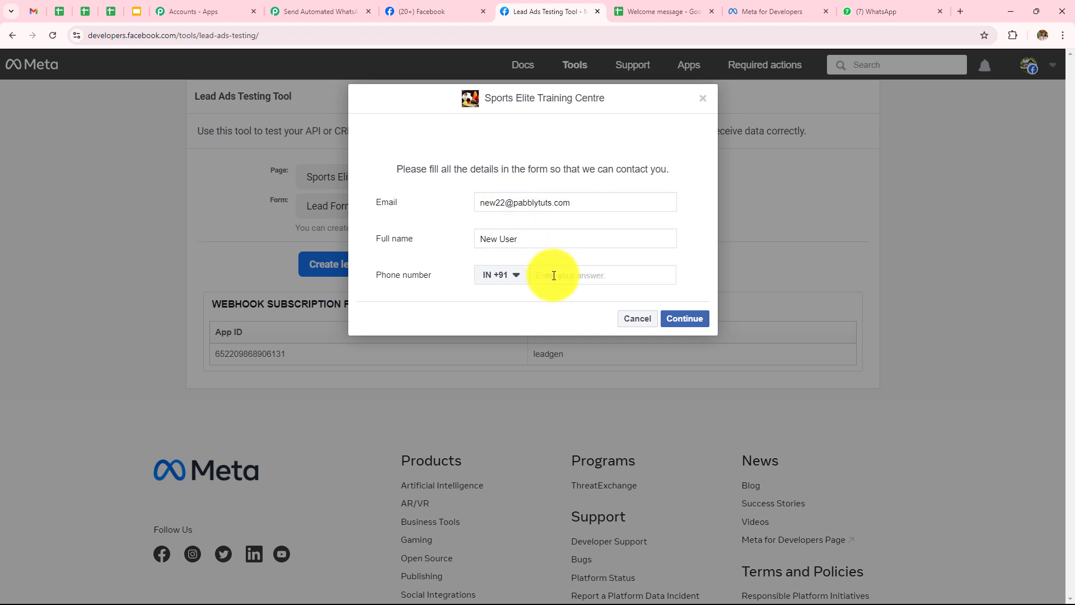
{"action": "type", "text": "7878787878"}
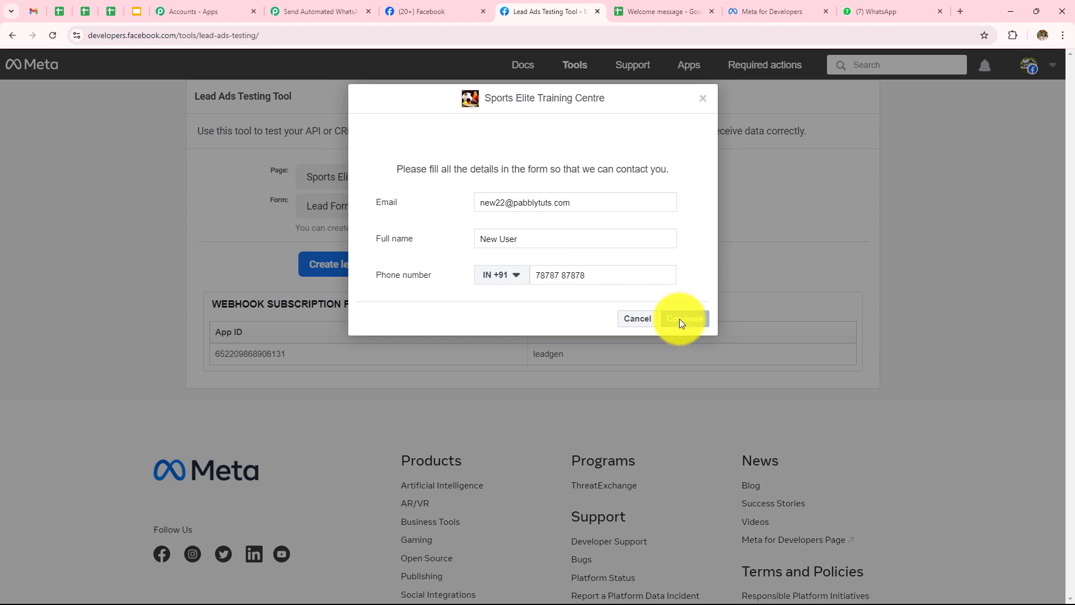
{"action": "left_click", "coordinate": [679, 318]}
{"action": "left_click", "coordinate": [676, 281]}
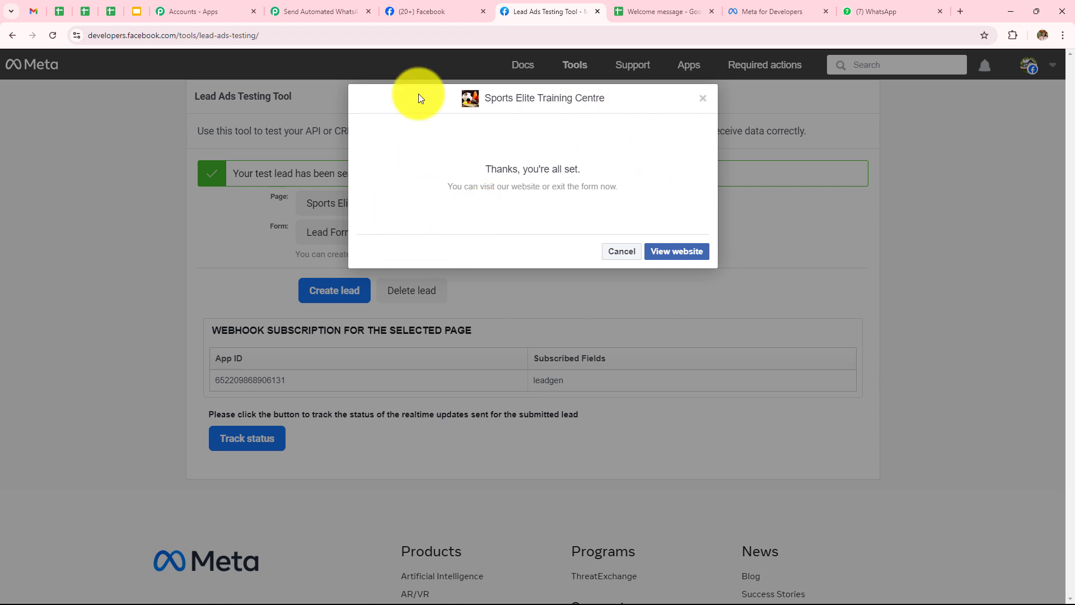
In Pabbly, review the received email, full name, phone number and form ID in the trigger response
{"action": "left_click", "coordinate": [305, 11]}
{"action": "scroll", "coordinate": [788, 336], "scroll_direction": "down", "scroll_amount": 4}
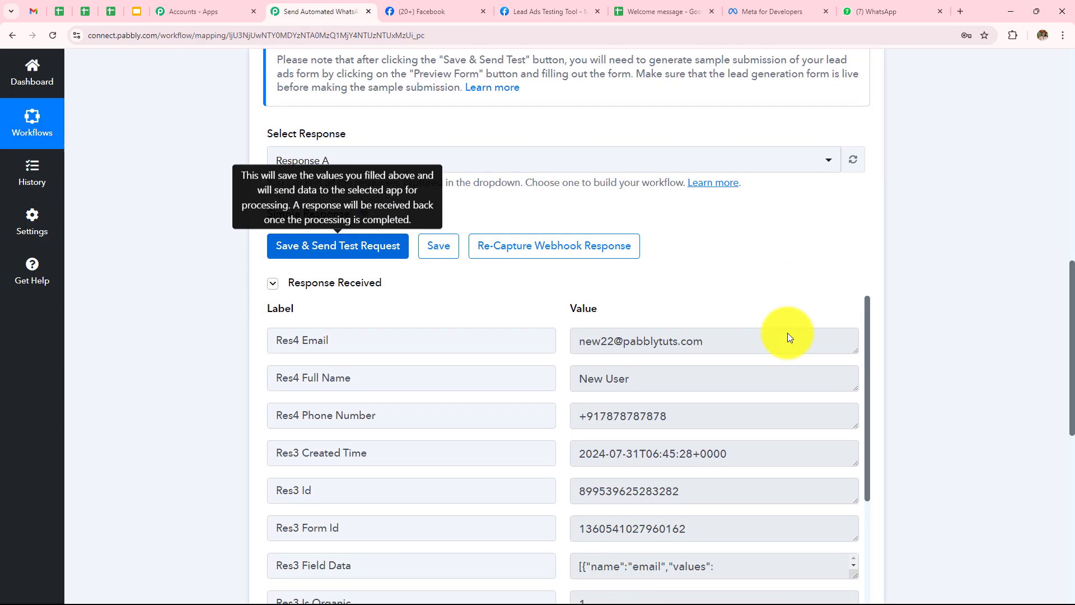
{"action": "scroll", "coordinate": [787, 336], "scroll_direction": "down", "scroll_amount": 2}
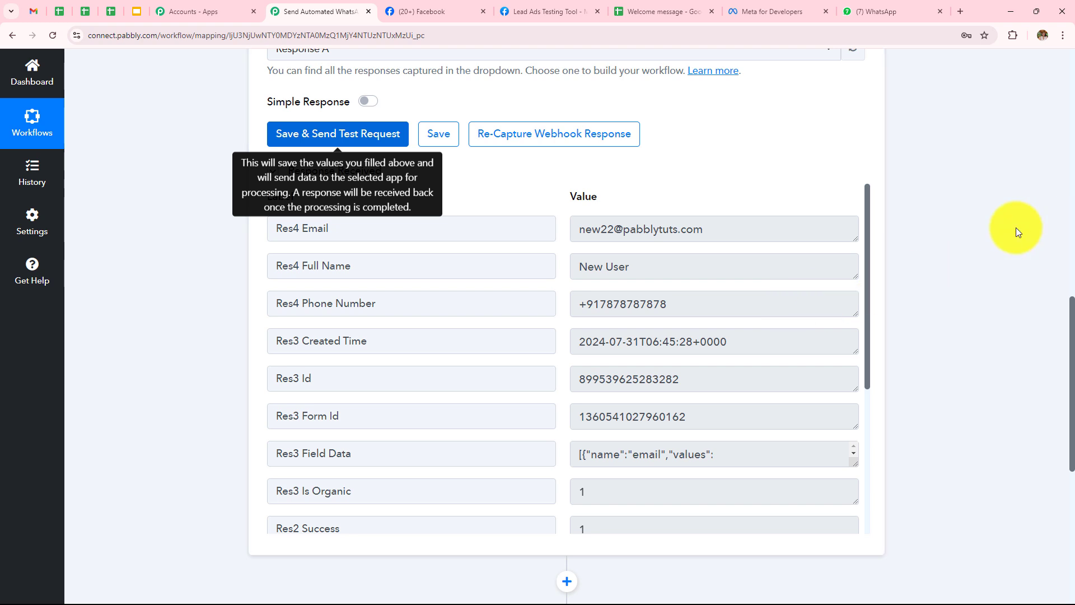
{"action": "scroll", "coordinate": [956, 221], "scroll_direction": "down", "scroll_amount": 7}
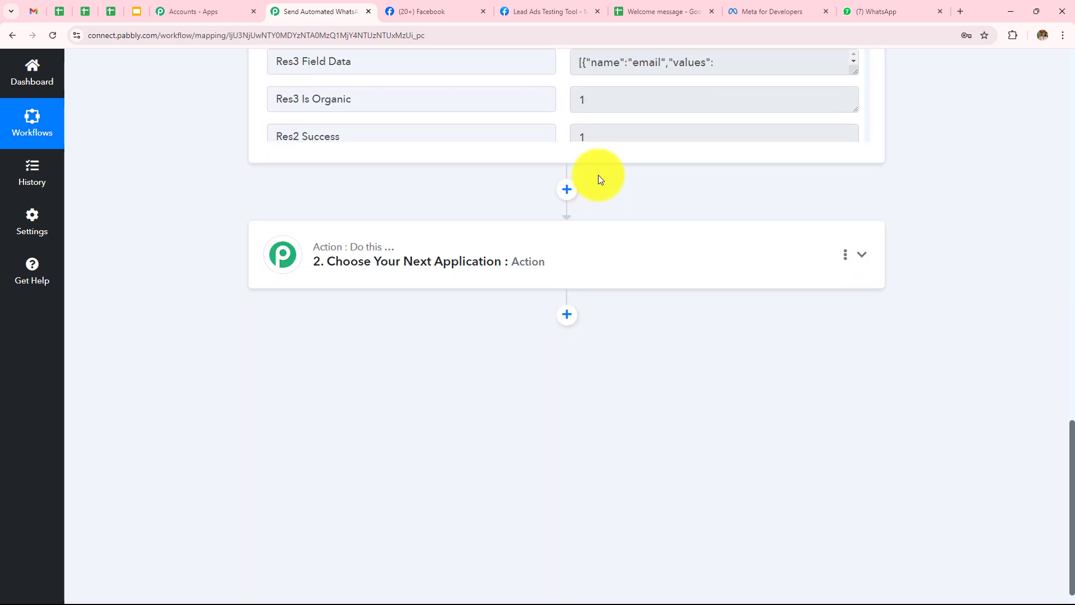
Set the second step to Google Sheets with the Add New Row action event
{"action": "left_click", "coordinate": [588, 244]}
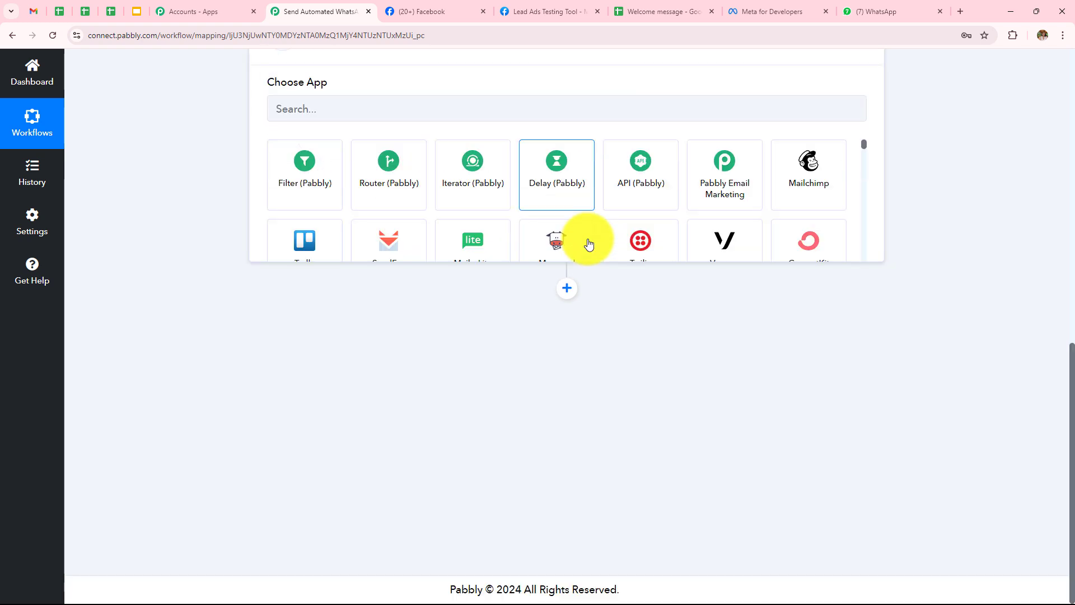
{"action": "left_click", "coordinate": [694, 286]}
{"action": "type", "text": "G"}
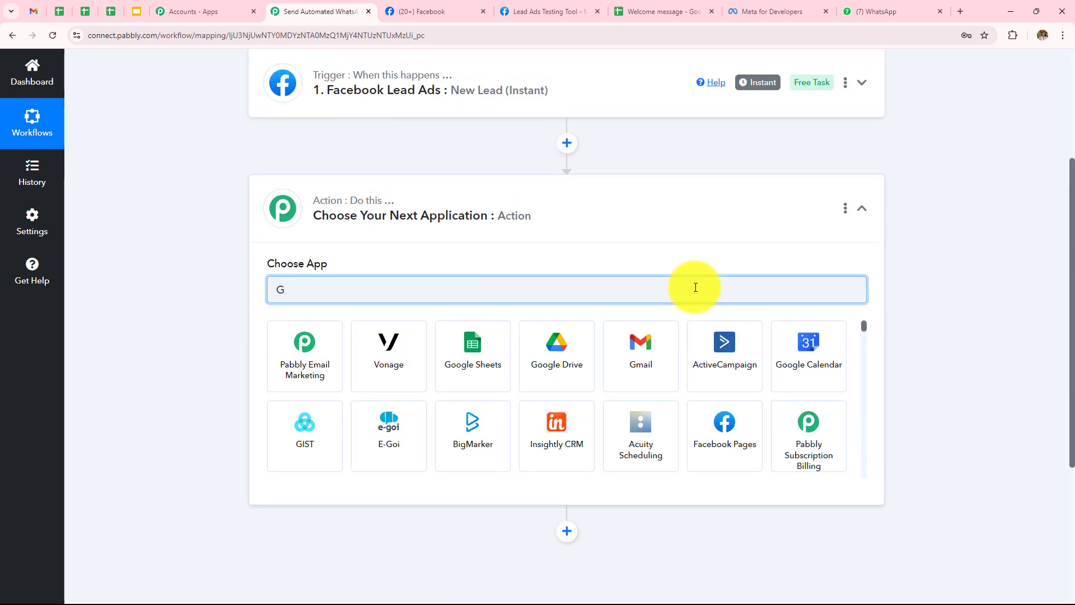
{"action": "type", "text": "oogl"}
{"action": "left_click", "coordinate": [312, 362]}
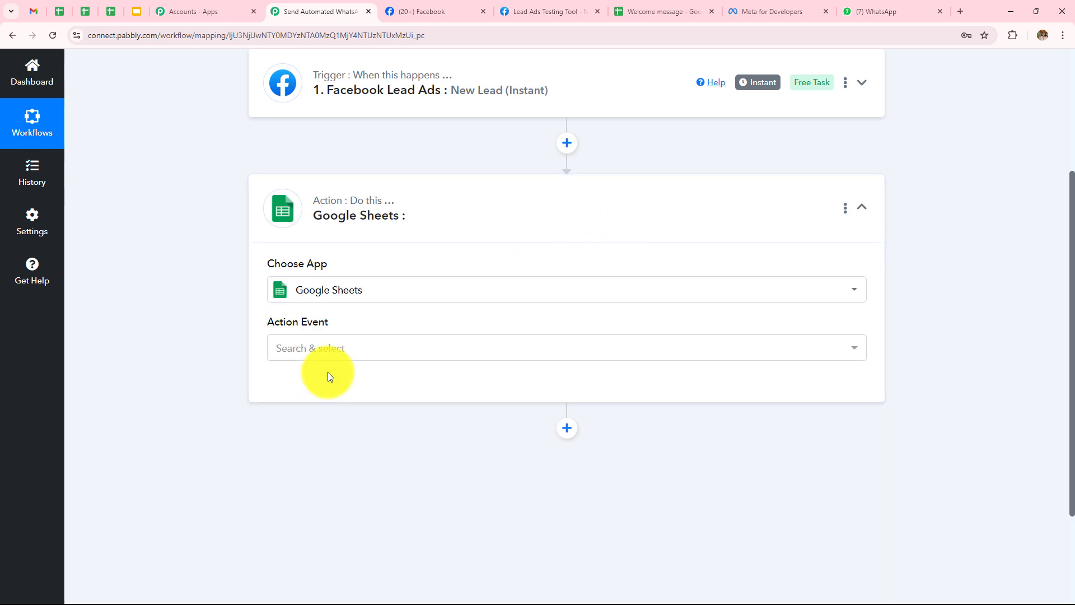
{"action": "left_click", "coordinate": [329, 347]}
{"action": "left_click", "coordinate": [343, 148]}
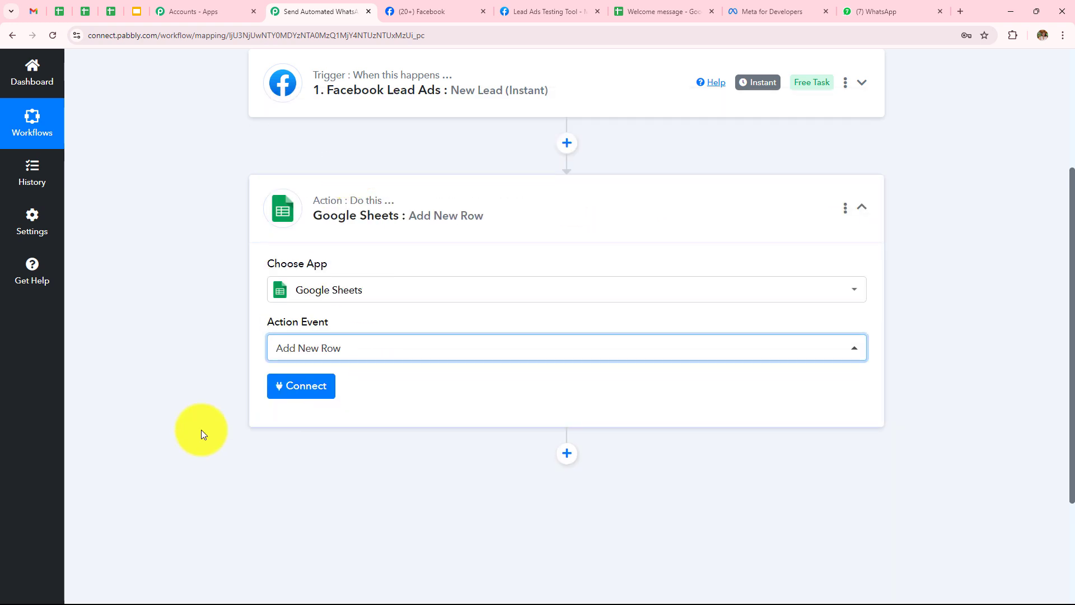
Link the step to the existing Google Sheets connection and save it
{"action": "left_click", "coordinate": [301, 385]}
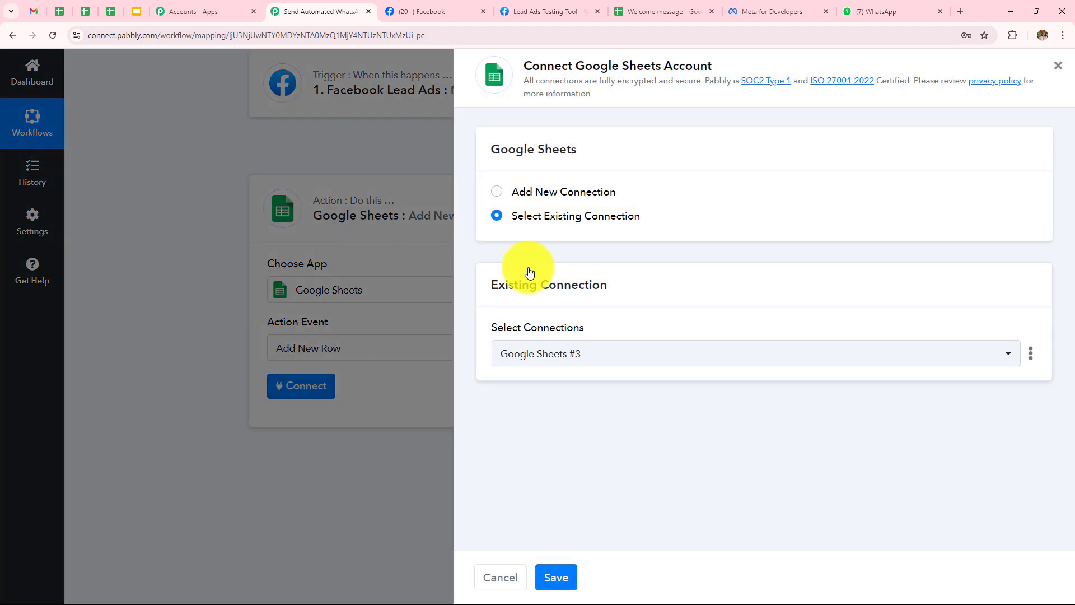
{"action": "left_click", "coordinate": [497, 192]}
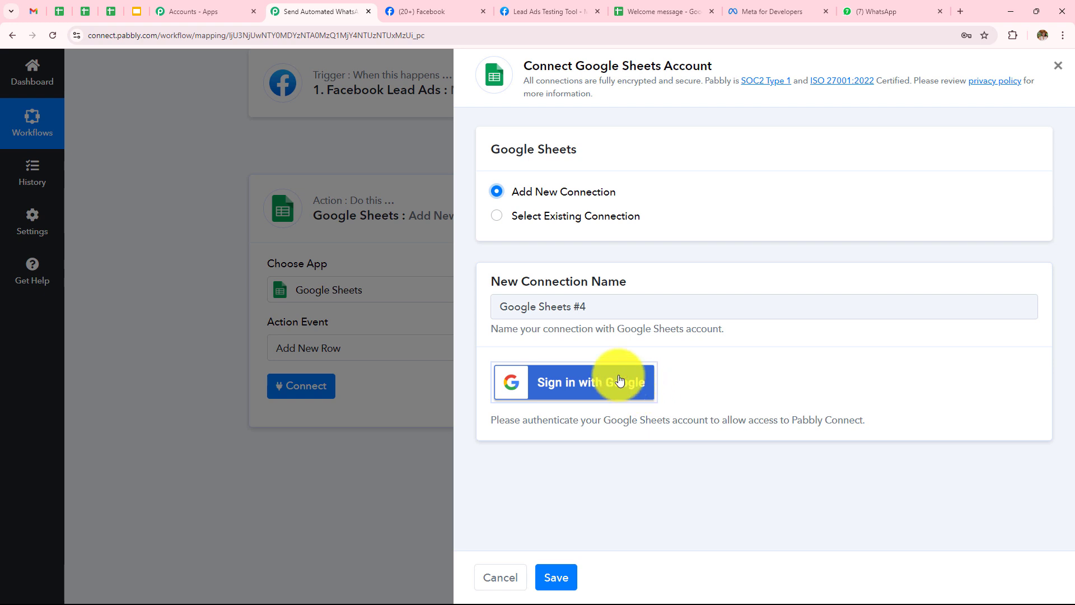
{"action": "left_click", "coordinate": [498, 218]}
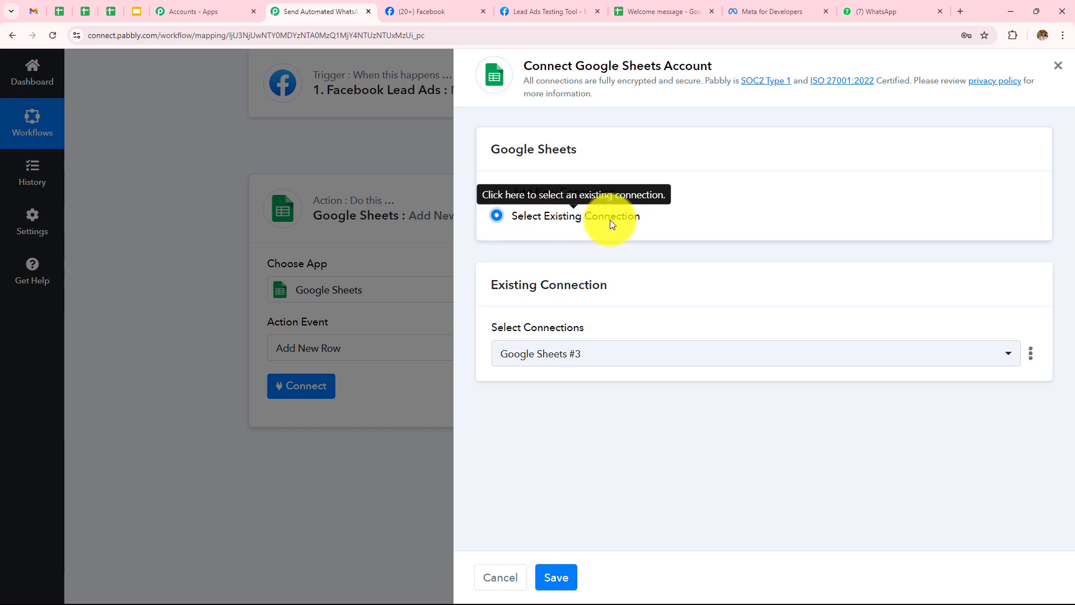
{"action": "left_click", "coordinate": [558, 569]}
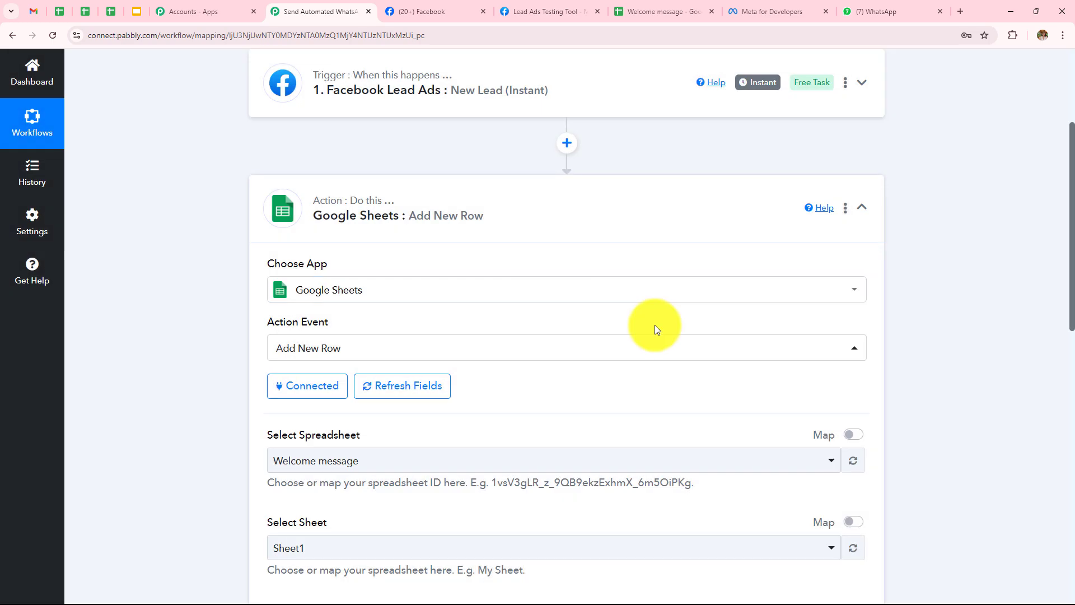
{"action": "scroll", "coordinate": [657, 329], "scroll_direction": "down", "scroll_amount": 5}
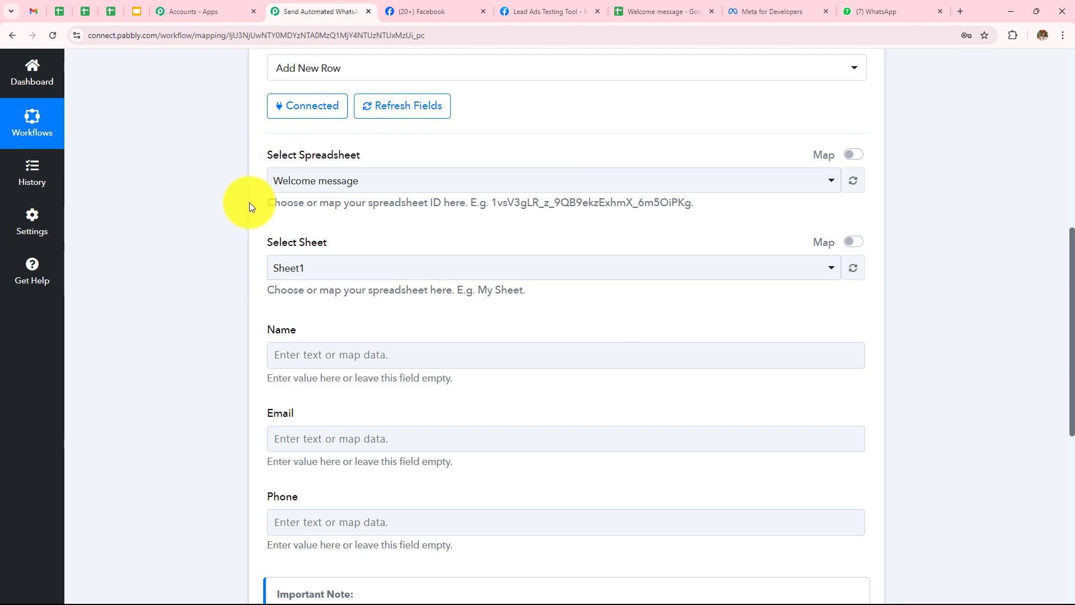
{"action": "left_click", "coordinate": [386, 187]}
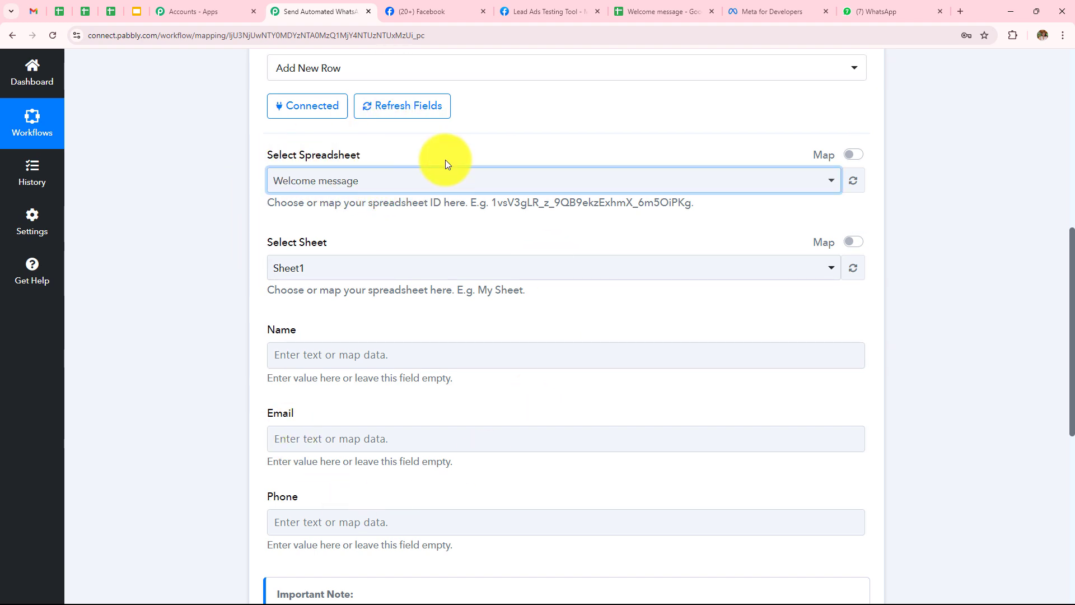
{"action": "left_click", "coordinate": [656, 12]}
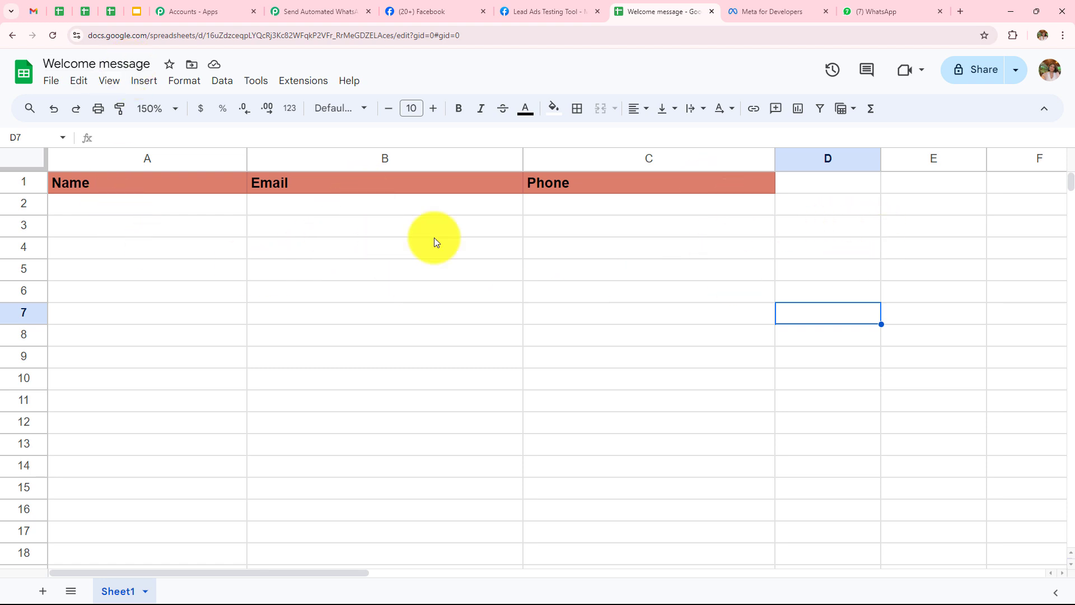
{"action": "left_click", "coordinate": [335, 13]}
{"action": "left_click", "coordinate": [399, 185]}
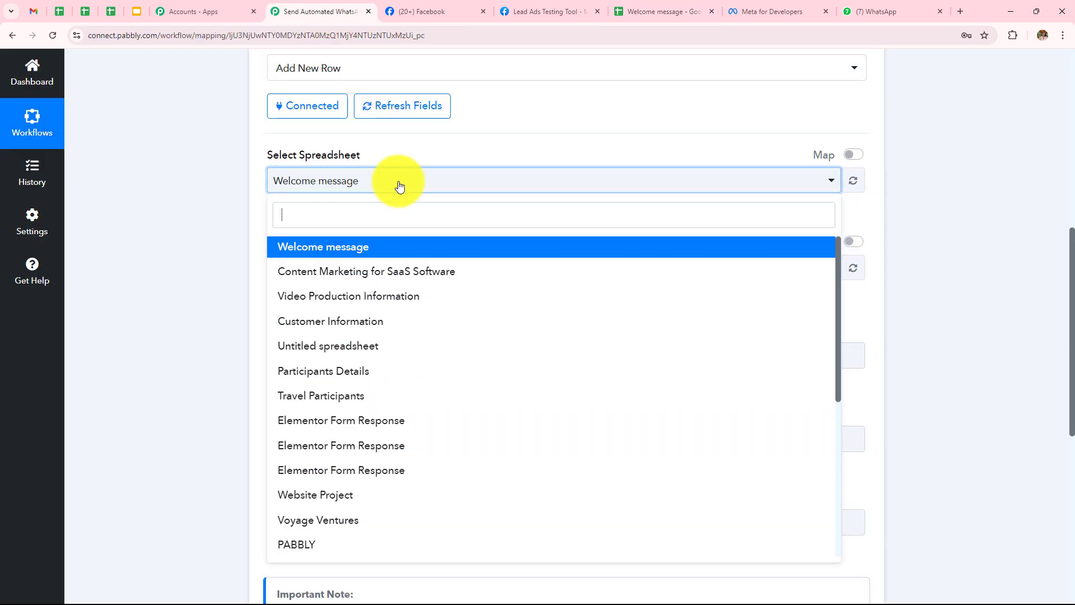
{"action": "left_click", "coordinate": [295, 246]}
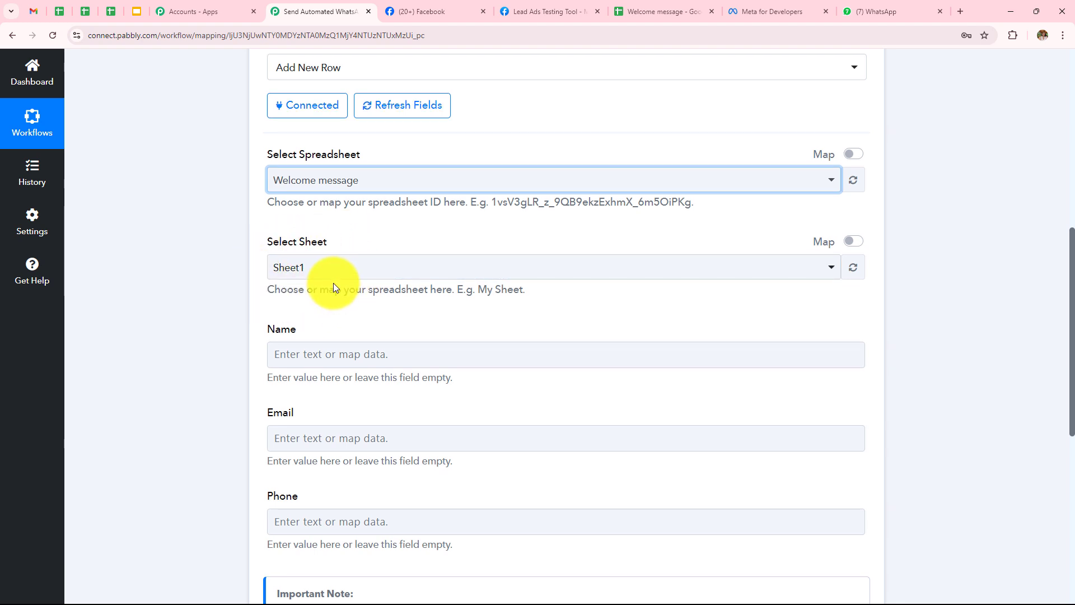
{"action": "scroll", "coordinate": [334, 283], "scroll_direction": "down", "scroll_amount": 3}
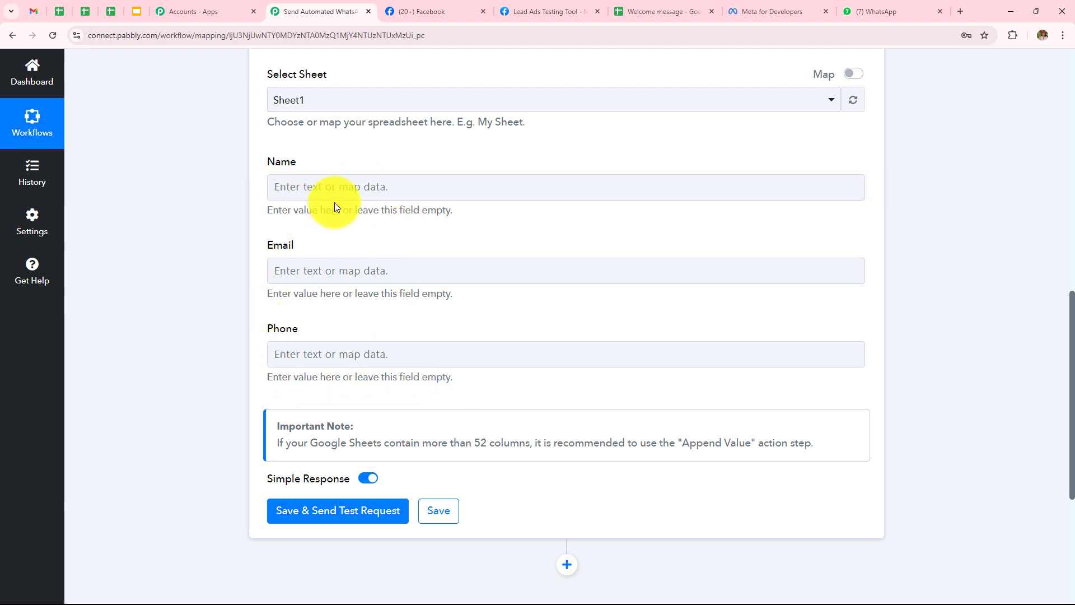
Map the Facebook lead's Full Name into Name and its Email into Email
{"action": "left_click", "coordinate": [338, 187]}
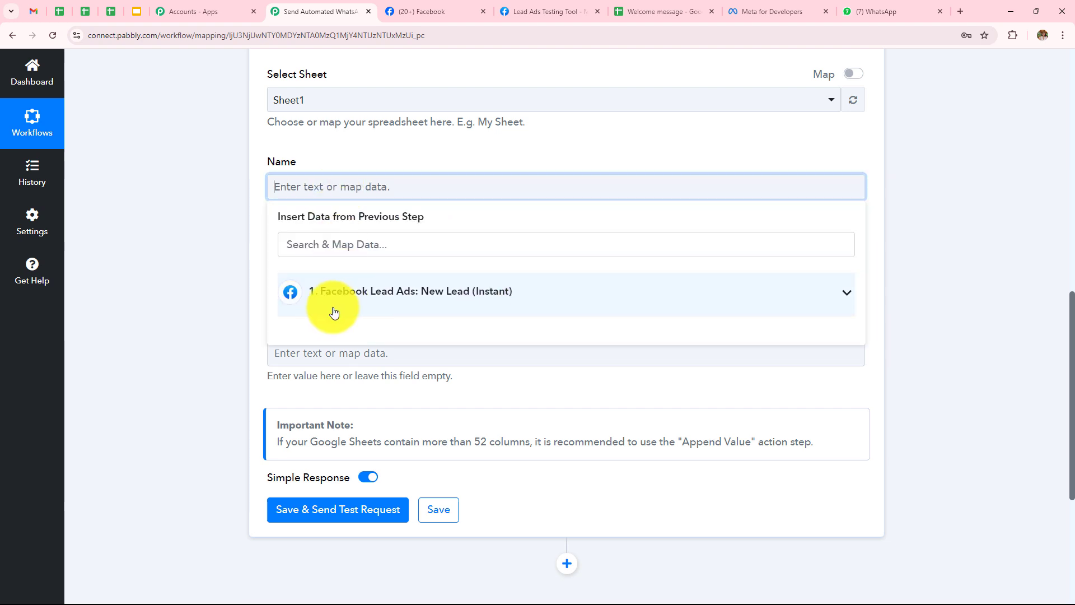
{"action": "left_click", "coordinate": [390, 309]}
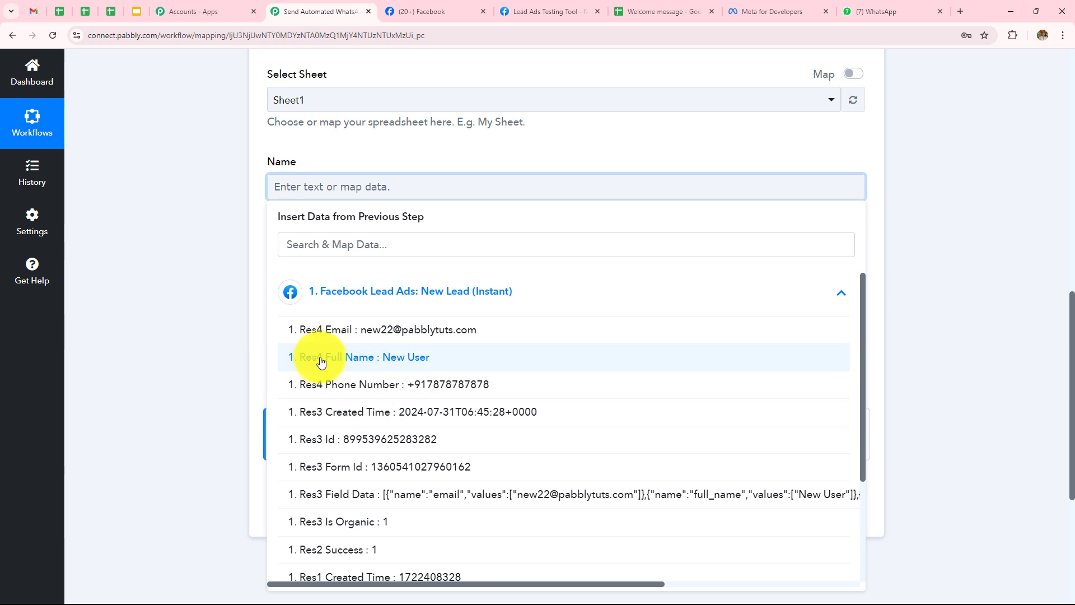
{"action": "left_click", "coordinate": [356, 358]}
{"action": "left_click", "coordinate": [242, 276]}
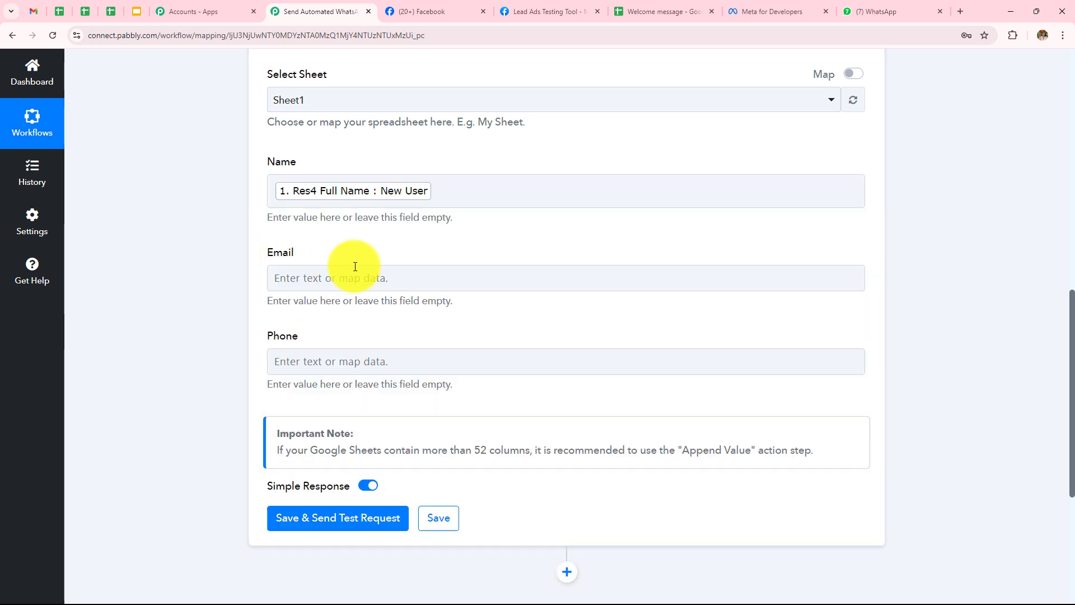
{"action": "left_click", "coordinate": [369, 276]}
{"action": "left_click", "coordinate": [391, 392]}
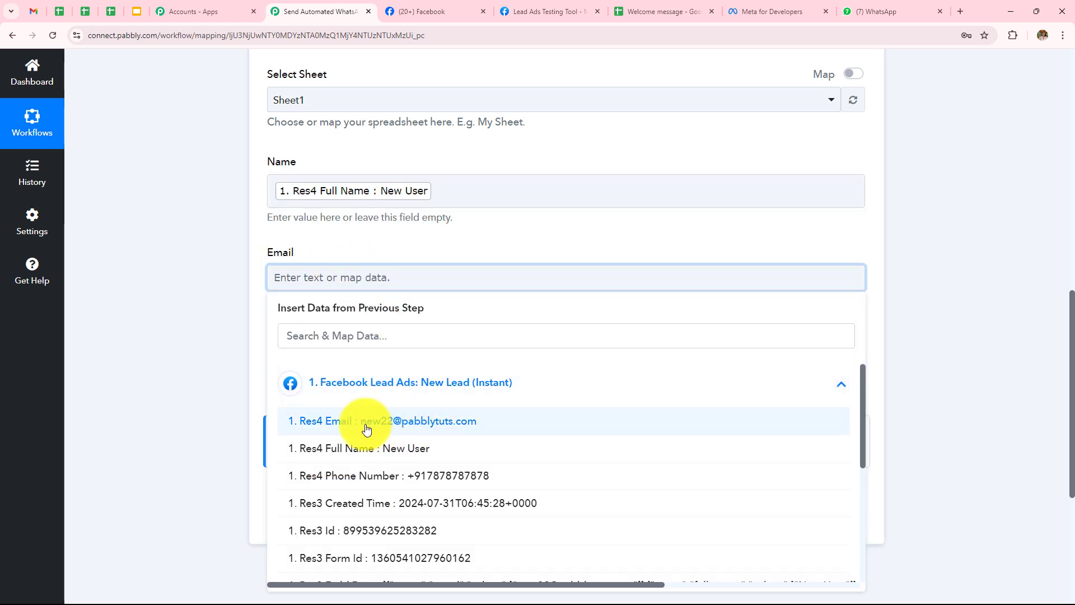
{"action": "left_click", "coordinate": [496, 423]}
{"action": "left_click", "coordinate": [218, 255]}
Map the Facebook lead's Phone Number into the Phone column
{"action": "scroll", "coordinate": [456, 364], "scroll_direction": "down", "scroll_amount": 2}
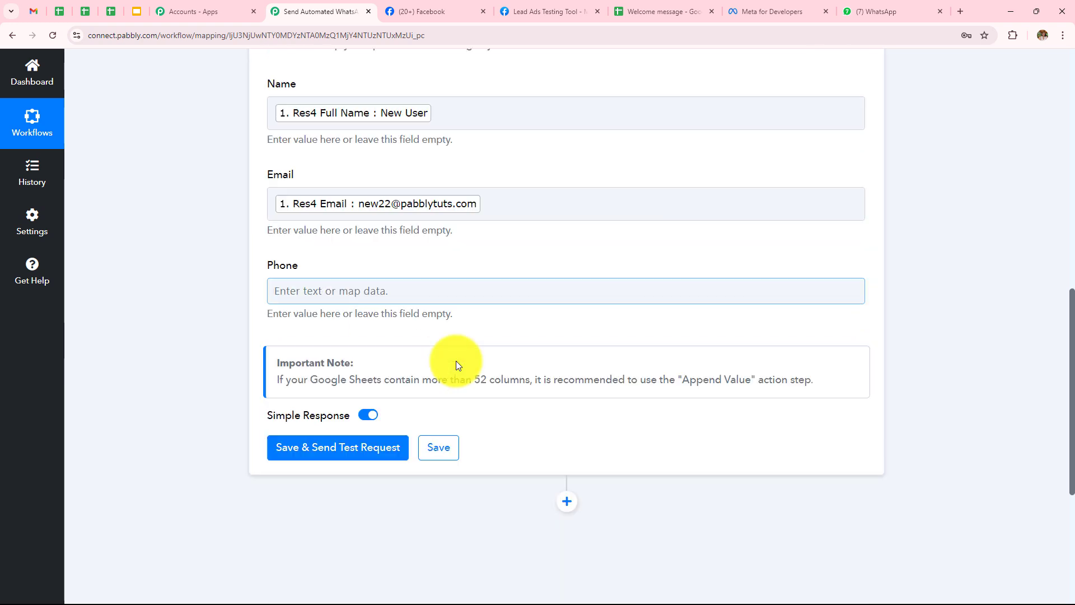
{"action": "left_click", "coordinate": [439, 253]}
{"action": "left_click", "coordinate": [427, 369]}
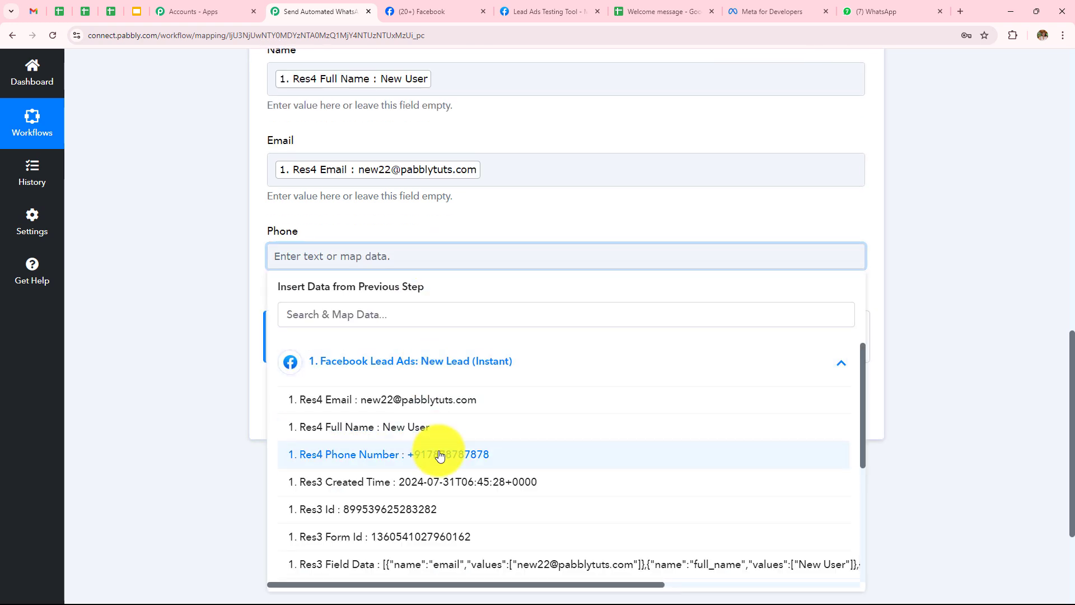
{"action": "left_click", "coordinate": [439, 454]}
{"action": "left_click", "coordinate": [187, 260]}
{"action": "scroll", "coordinate": [546, 277], "scroll_direction": "up", "scroll_amount": 2}
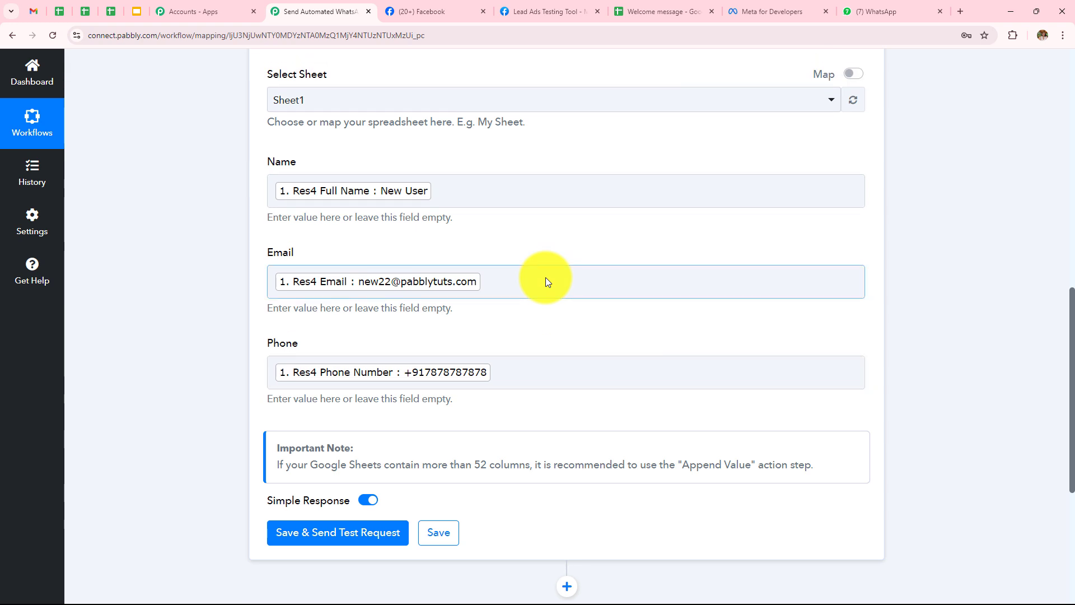
{"action": "scroll", "coordinate": [546, 254], "scroll_direction": "up", "scroll_amount": 1}
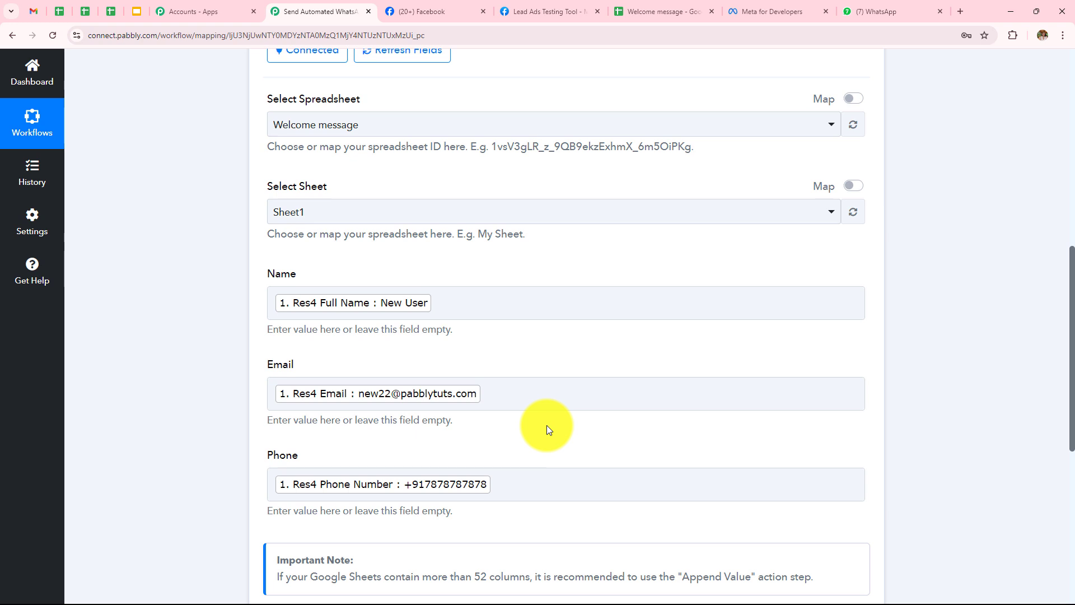
{"action": "scroll", "coordinate": [601, 391], "scroll_direction": "down", "scroll_amount": 3}
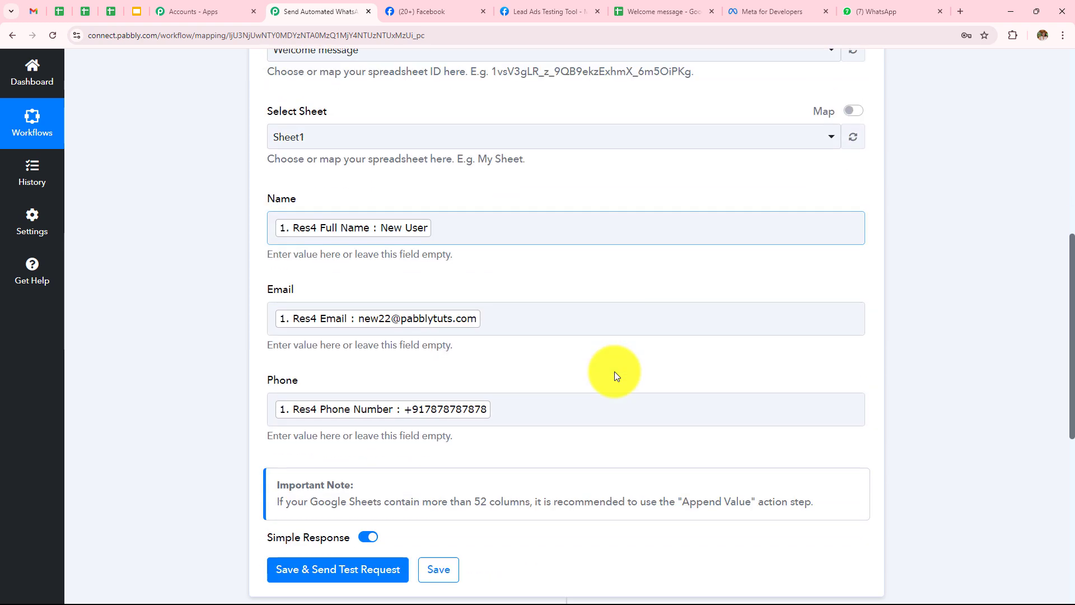
Save the Add New Row step and send a test row to Google Sheets
{"action": "left_click", "coordinate": [350, 489]}
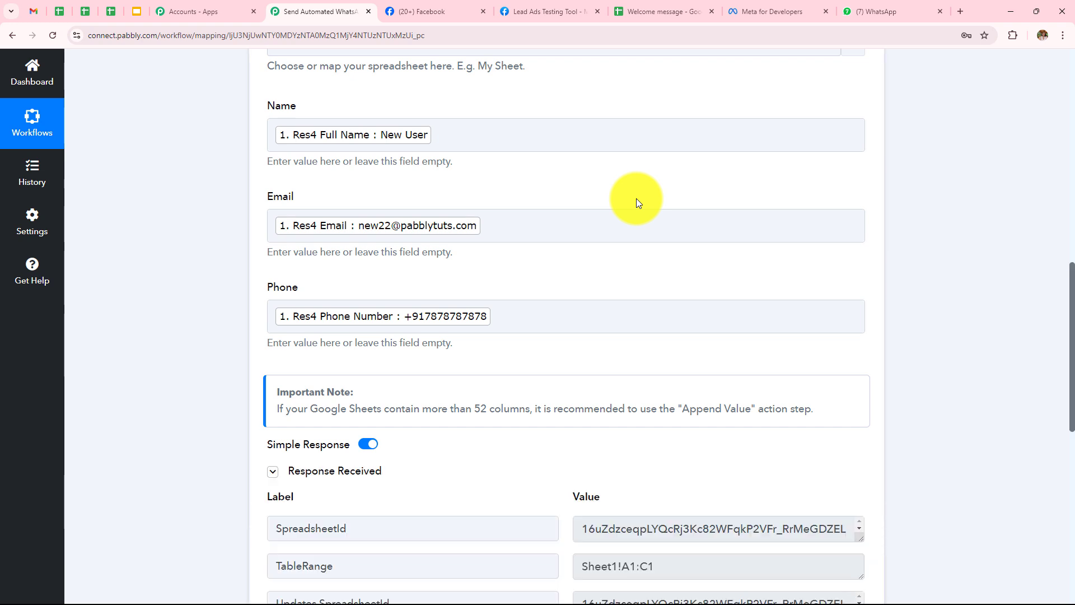
{"action": "scroll", "coordinate": [639, 203], "scroll_direction": "down", "scroll_amount": 3}
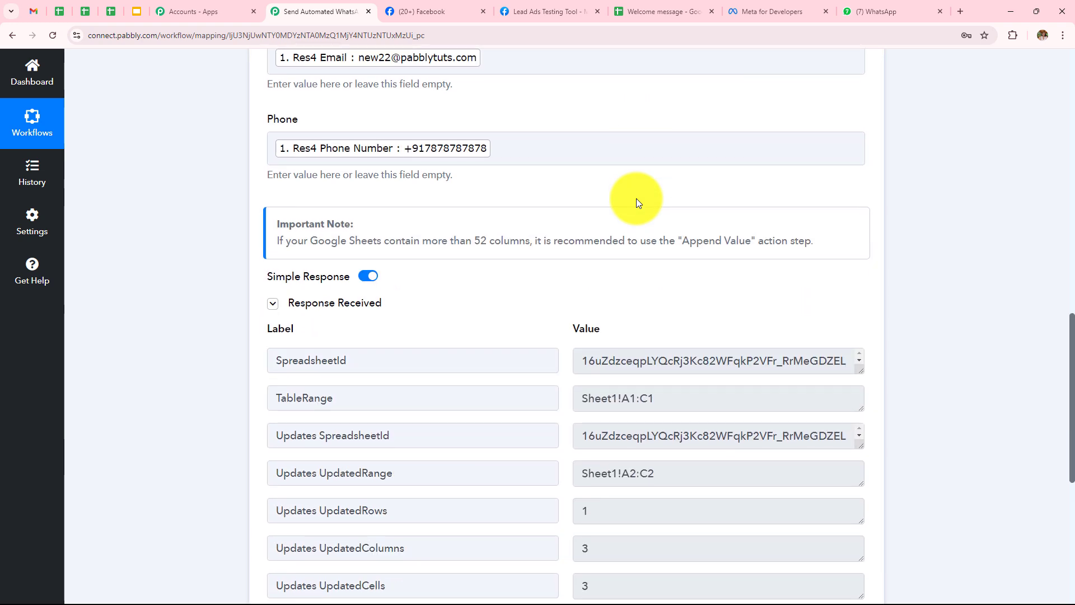
{"action": "scroll", "coordinate": [636, 198], "scroll_direction": "up", "scroll_amount": 1}
{"action": "scroll", "coordinate": [637, 199], "scroll_direction": "down", "scroll_amount": 3}
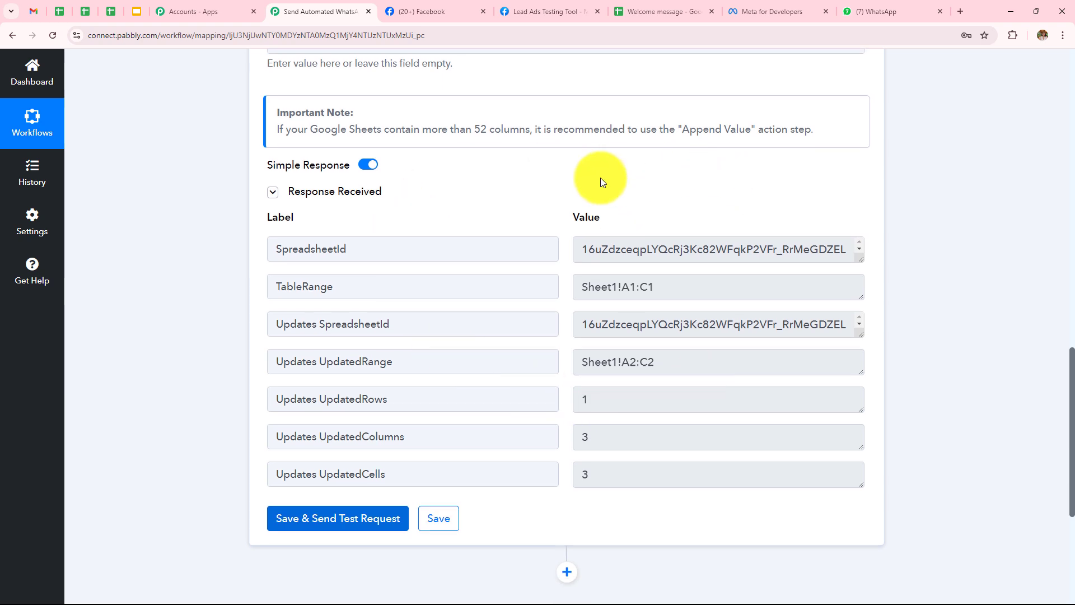
{"action": "scroll", "coordinate": [601, 177], "scroll_direction": "up", "scroll_amount": 4}
Confirm the test lead landed in row 2 of Welcome message, then add a step below Google Sheets
{"action": "left_click", "coordinate": [663, 11]}
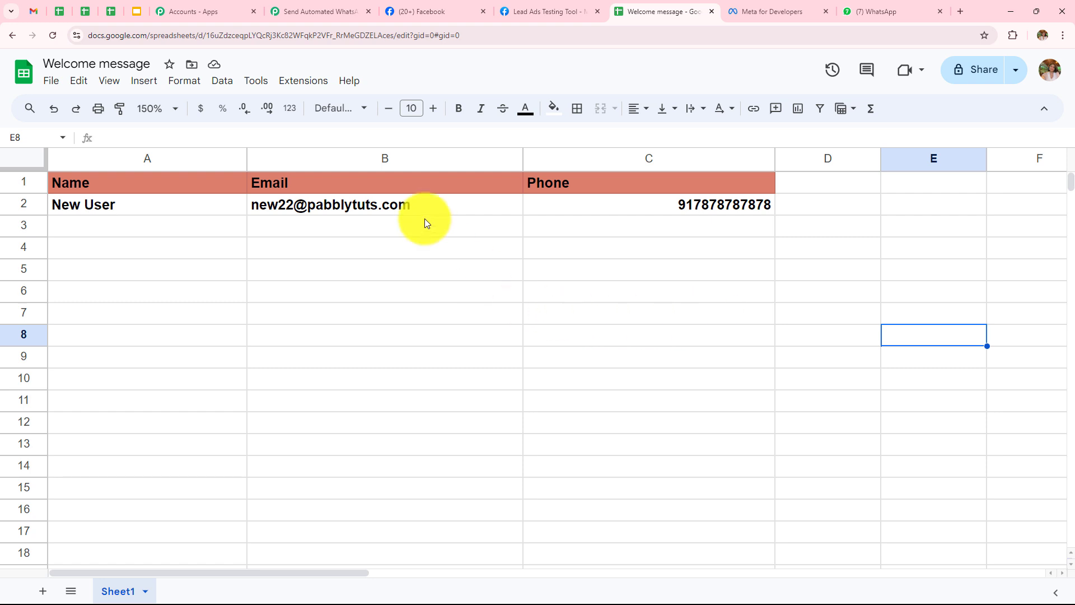
{"action": "left_click", "coordinate": [330, 11]}
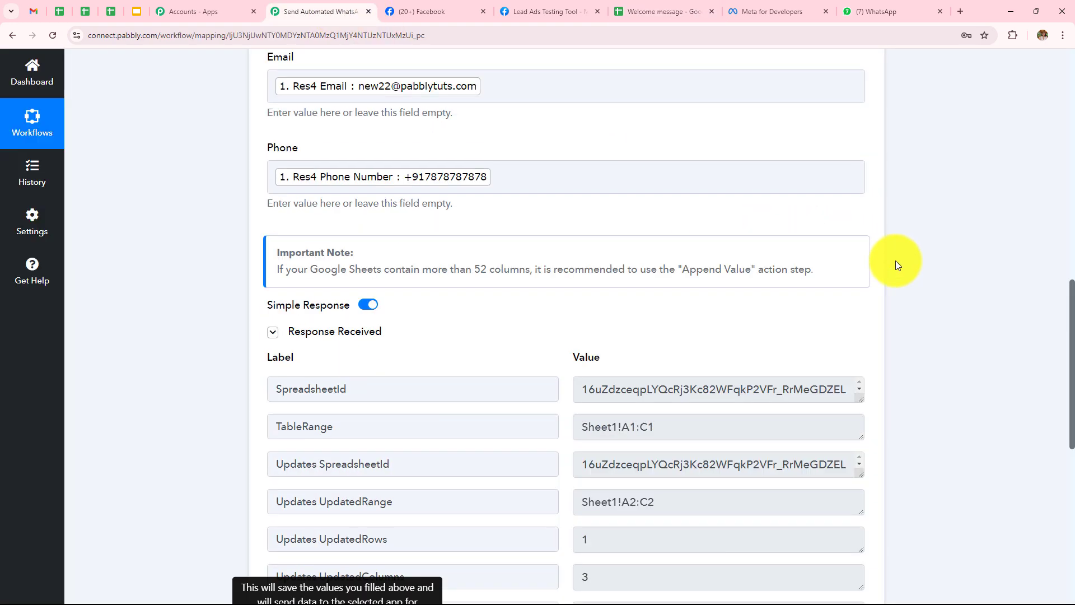
{"action": "scroll", "coordinate": [895, 260], "scroll_direction": "down", "scroll_amount": 8}
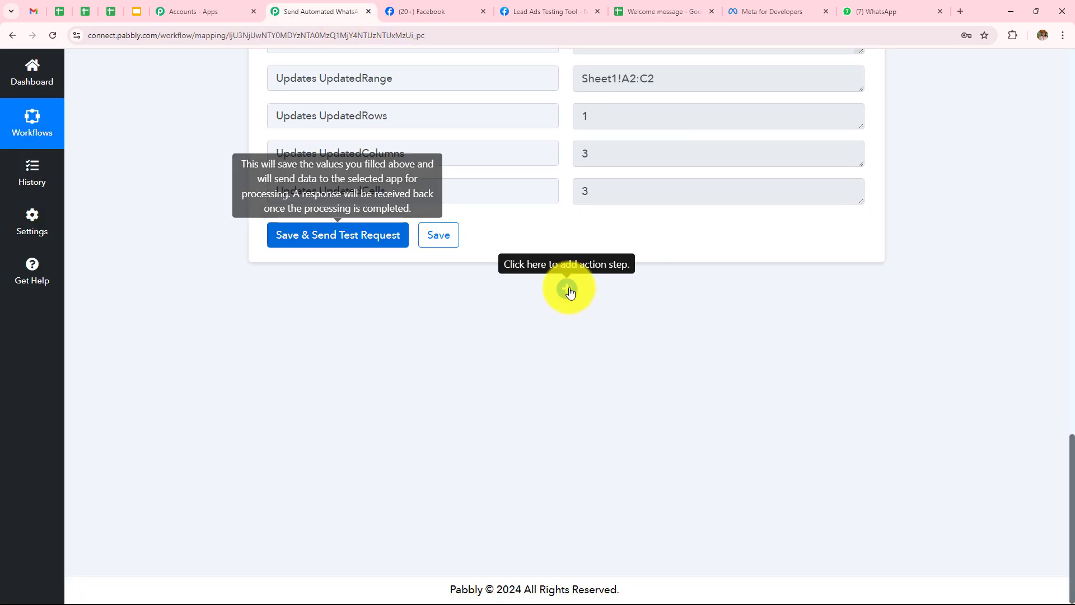
{"action": "left_click", "coordinate": [568, 290]}
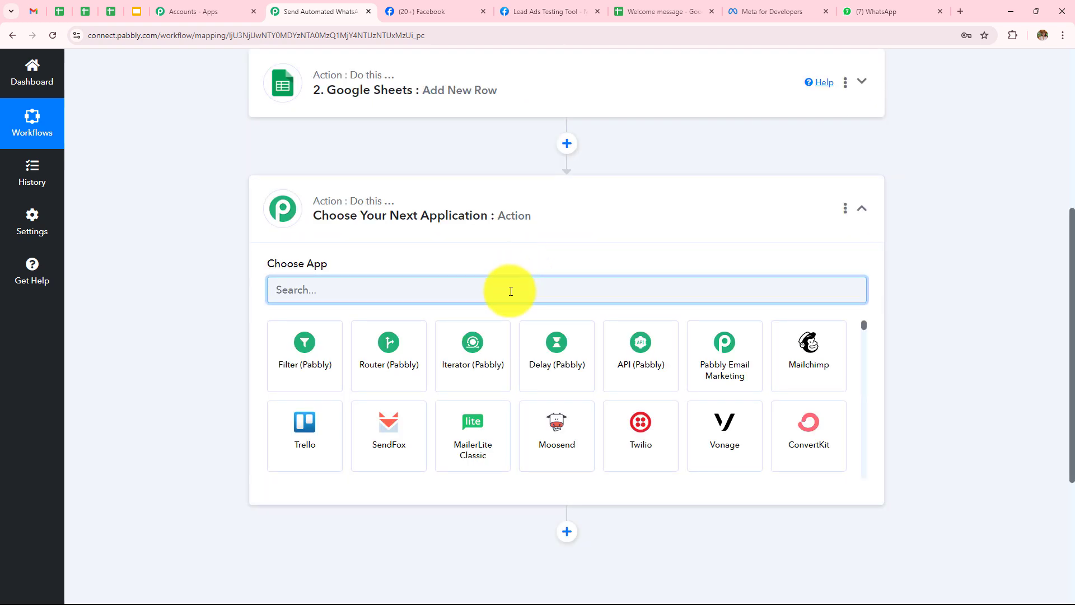
Set the third step to WhatsApp Cloud API's Send Template Message and bring up its connection options
{"action": "type", "text": "W"}
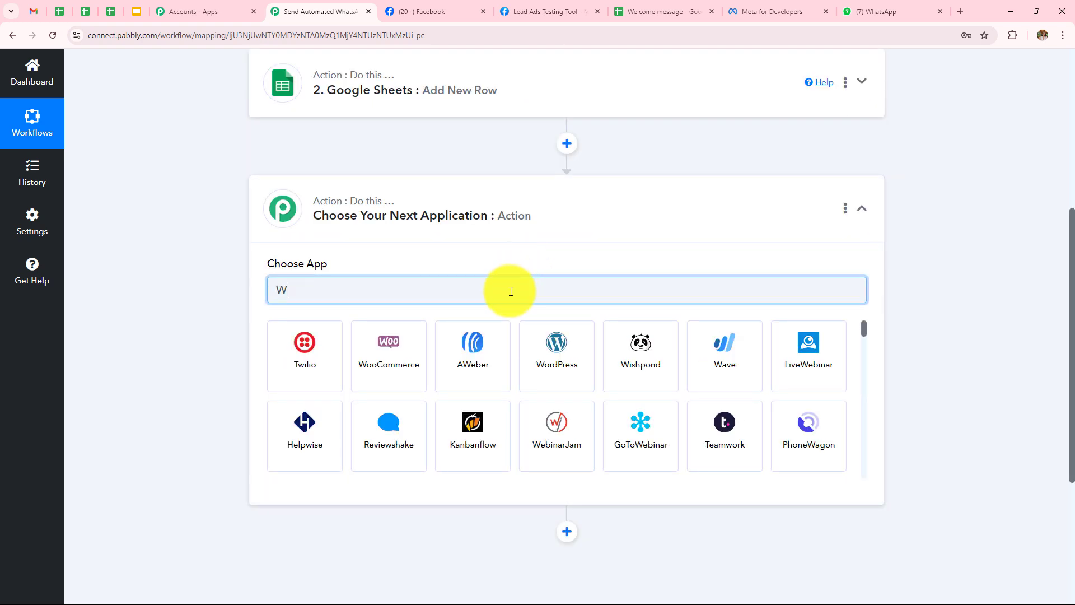
{"action": "type", "text": "hatsa"}
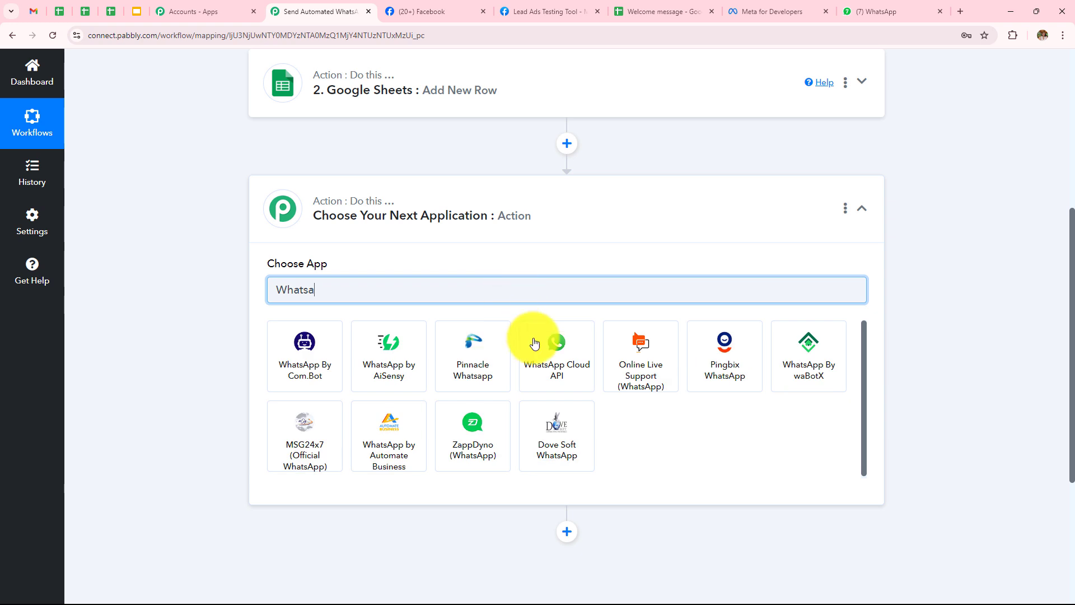
{"action": "left_click", "coordinate": [554, 377]}
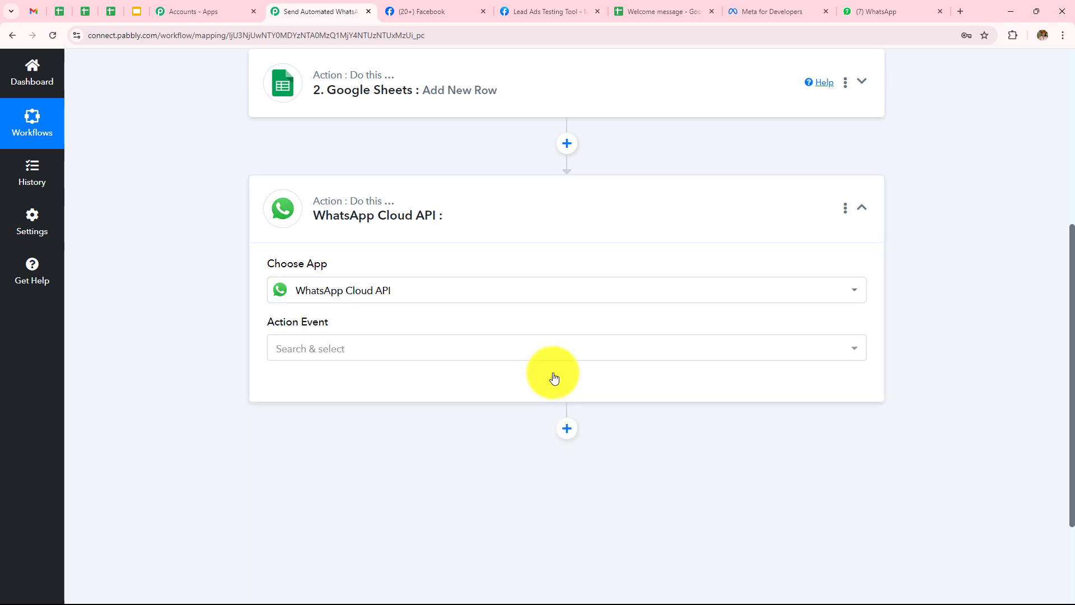
{"action": "left_click", "coordinate": [445, 360]}
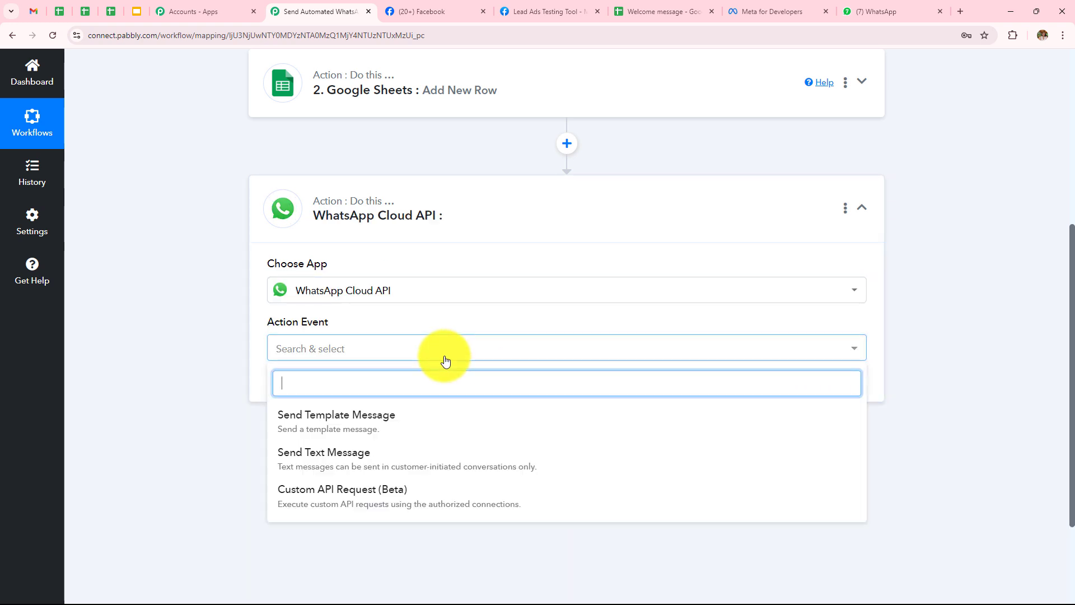
{"action": "left_click", "coordinate": [426, 430]}
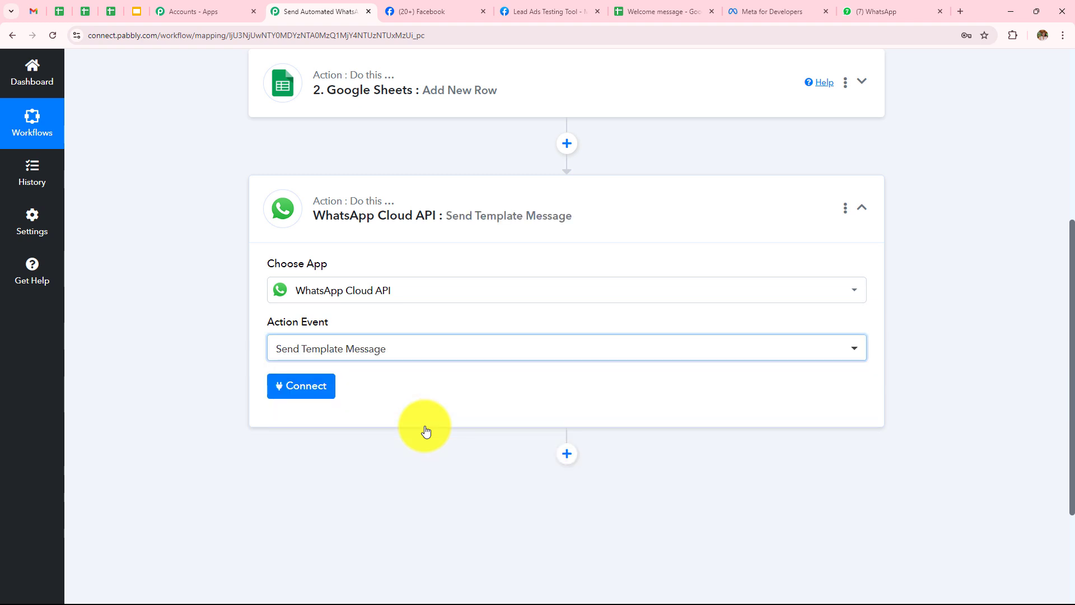
{"action": "left_click", "coordinate": [299, 385]}
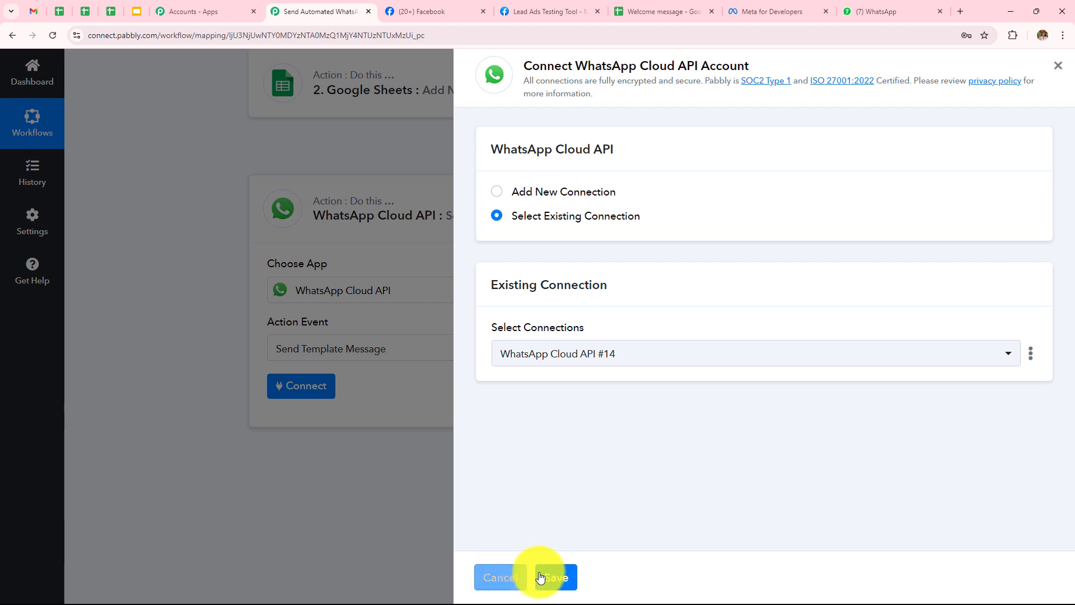
Choose Add New Connection for WhatsApp Cloud API, then switch to the Meta for Developers apps list
{"action": "left_click", "coordinate": [497, 192]}
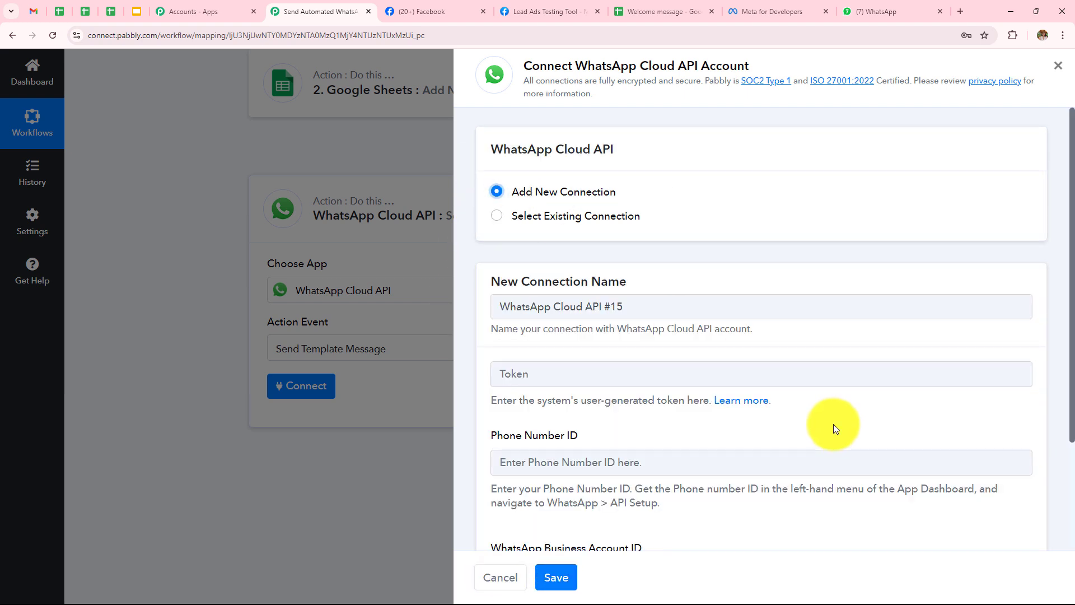
{"action": "scroll", "coordinate": [803, 312], "scroll_direction": "down", "scroll_amount": 2}
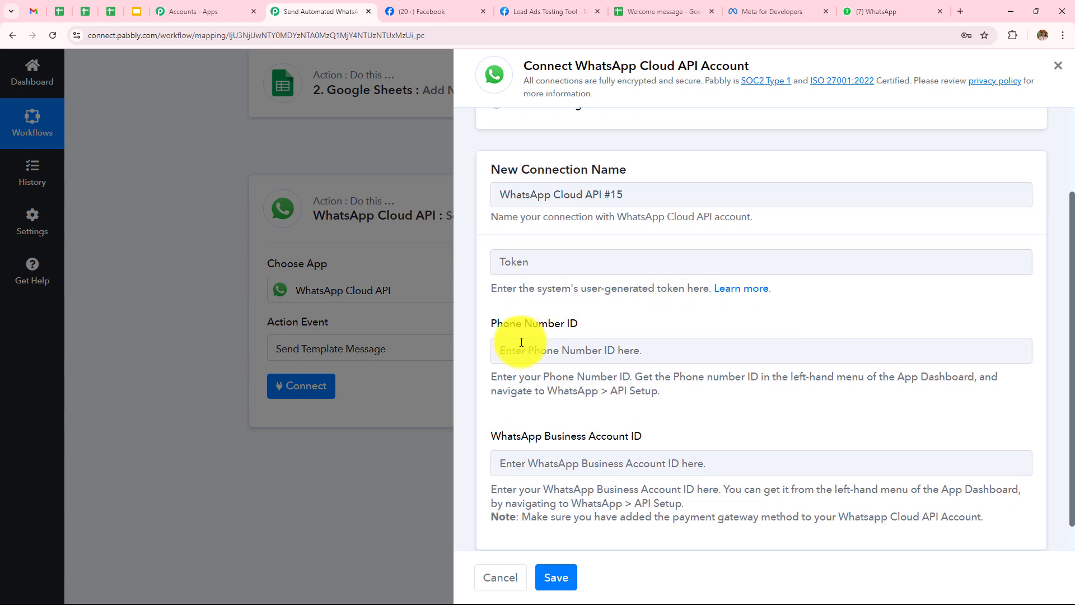
{"action": "scroll", "coordinate": [572, 387], "scroll_direction": "down", "scroll_amount": 1}
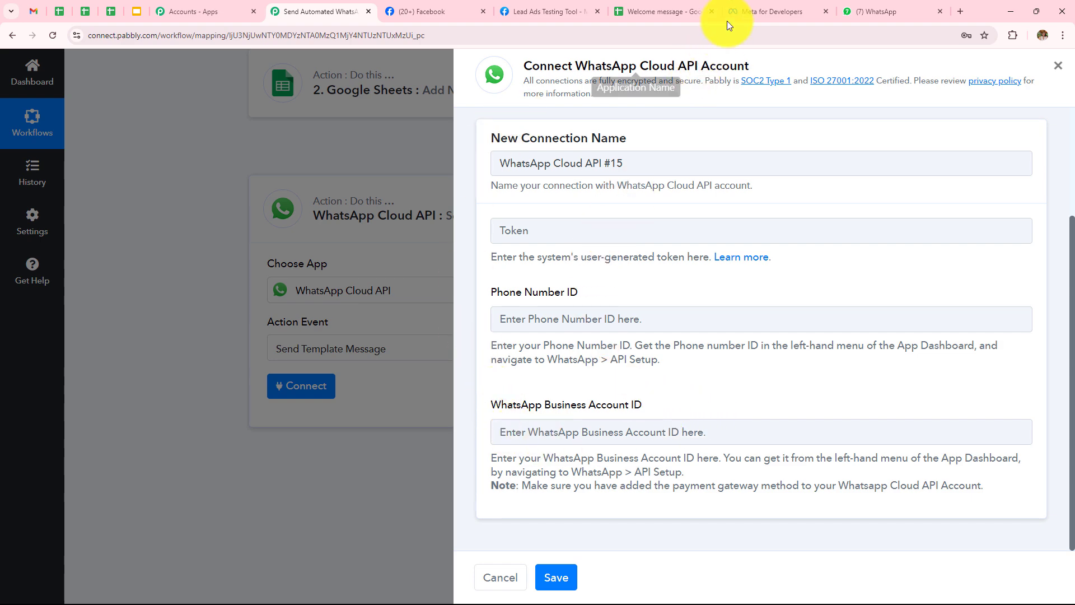
{"action": "left_click", "coordinate": [747, 8]}
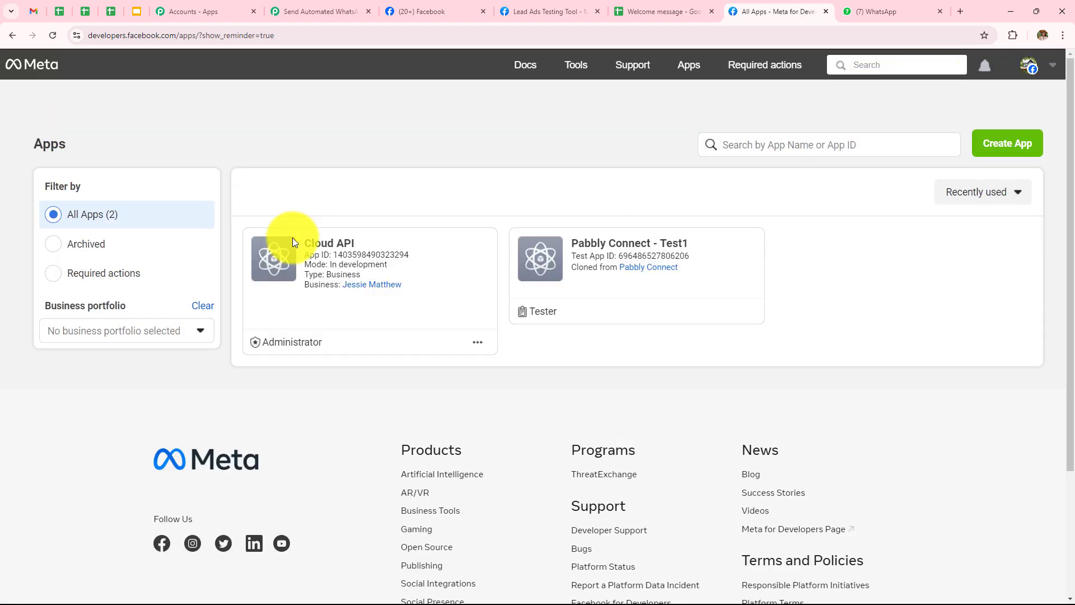
Copy the Cloud API app's temporary access token from its WhatsApp API Setup page
{"action": "left_click", "coordinate": [323, 248]}
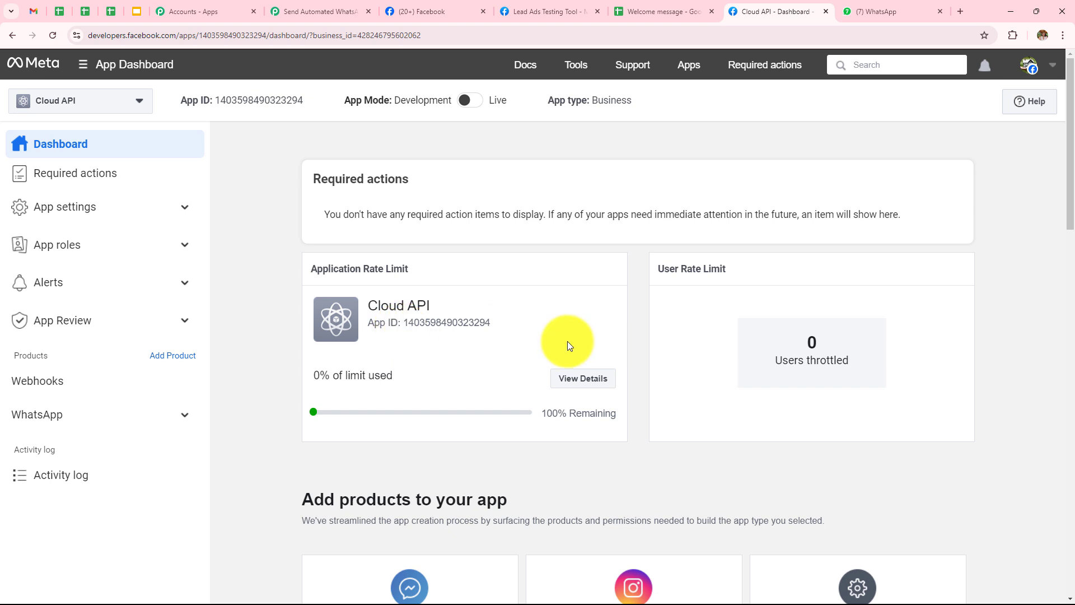
{"action": "left_click", "coordinate": [55, 416]}
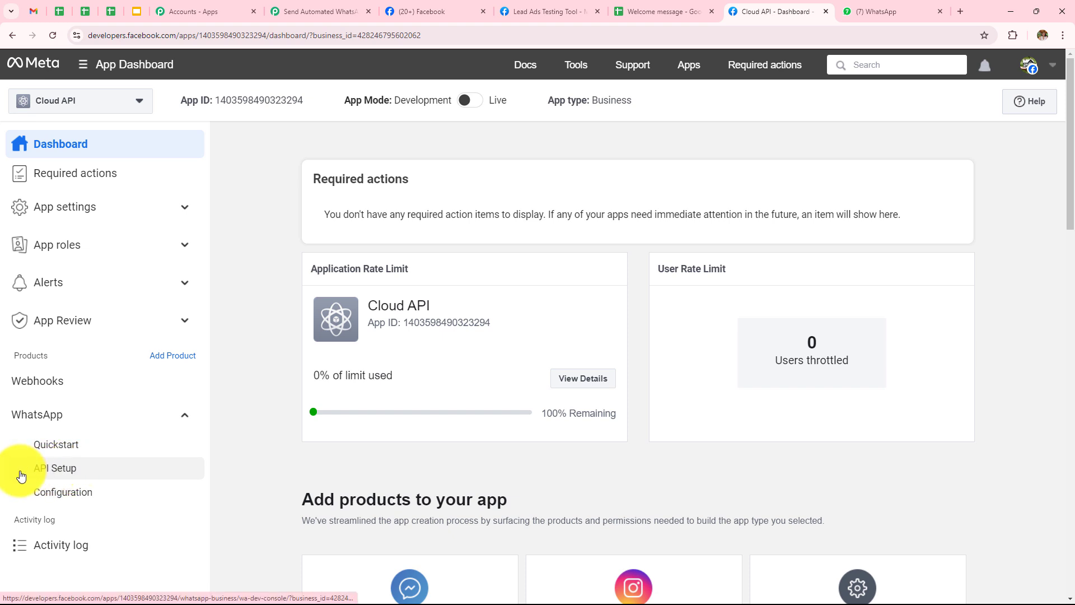
{"action": "left_click", "coordinate": [64, 475]}
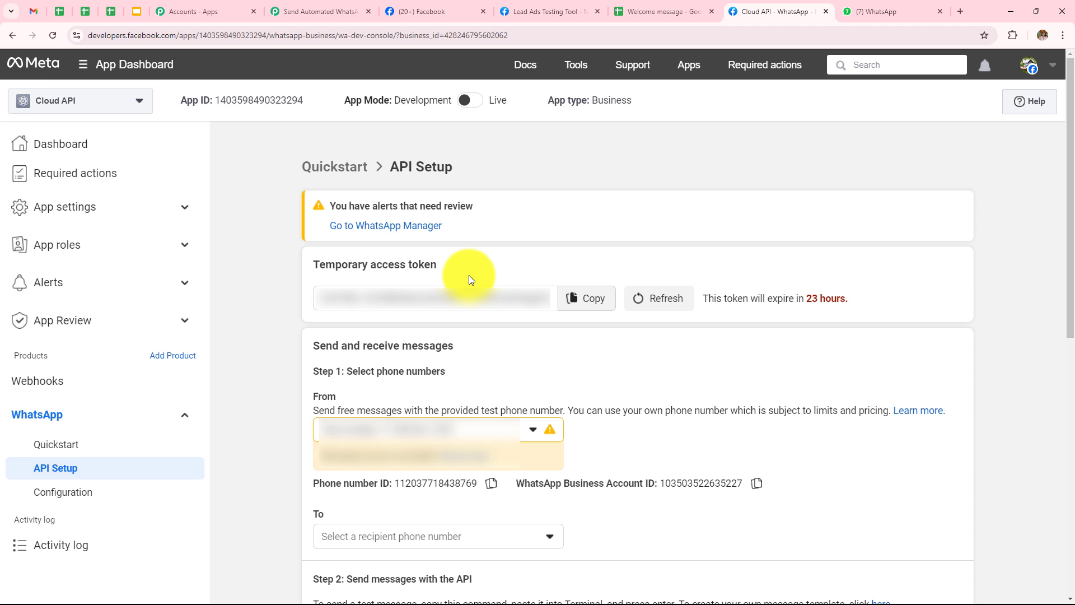
{"action": "left_click", "coordinate": [587, 305]}
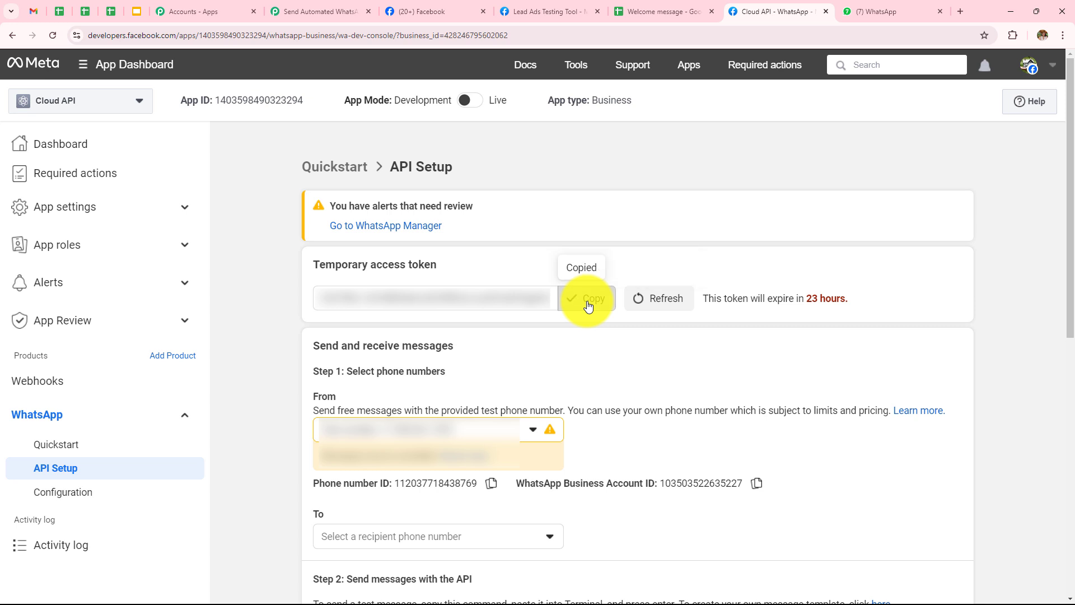
{"action": "left_click", "coordinate": [353, 12]}
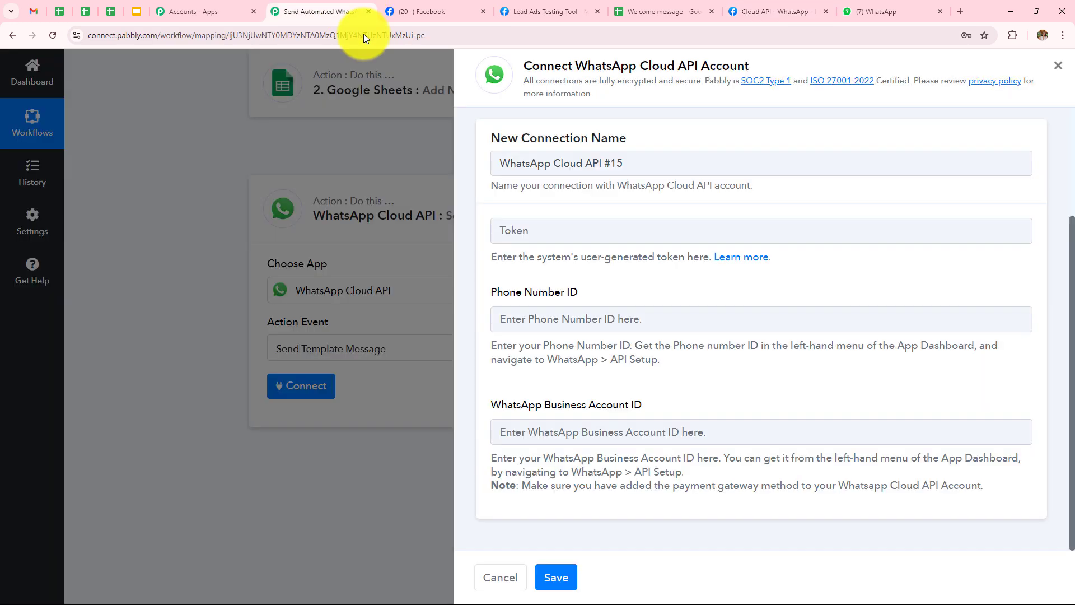
Paste the access token and the copied Phone Number ID into the WhatsApp connection form
{"action": "left_click", "coordinate": [588, 227]}
{"action": "key", "text": "ctrl+v"}
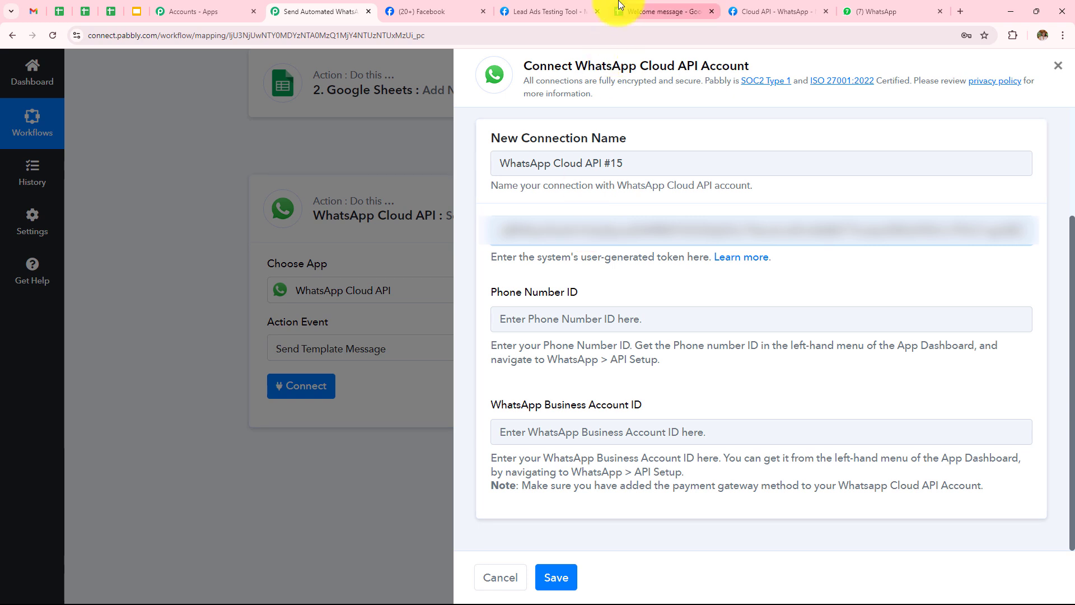
{"action": "left_click", "coordinate": [735, 14]}
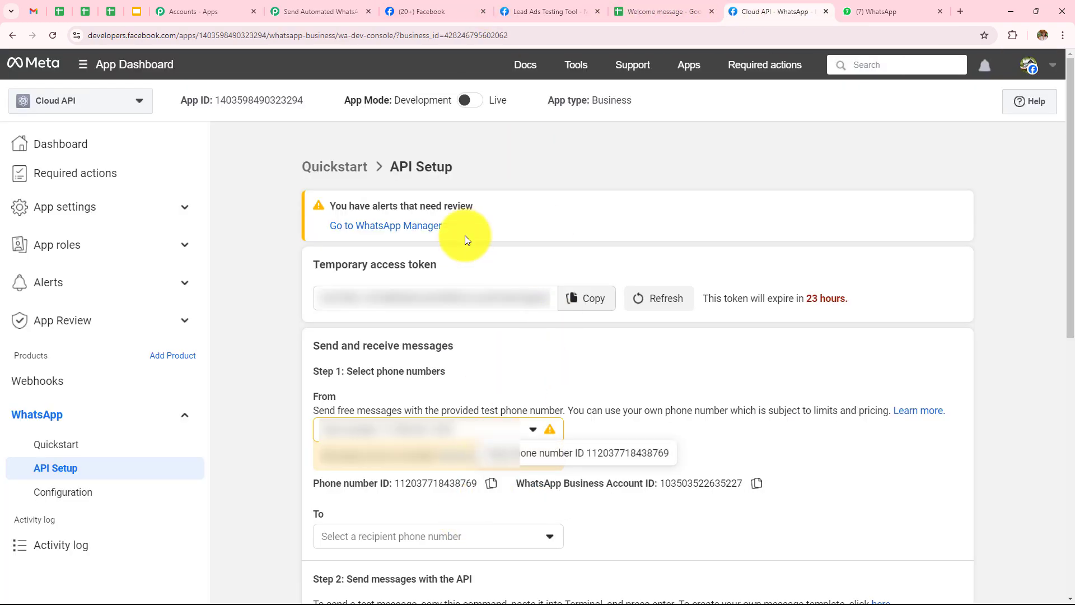
{"action": "left_click", "coordinate": [489, 482]}
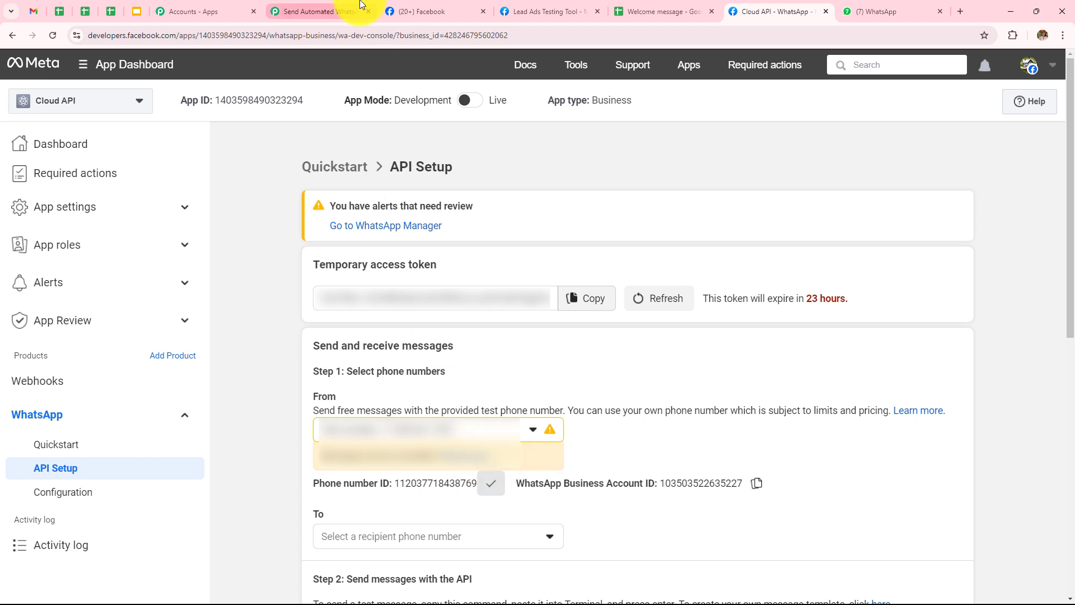
{"action": "left_click", "coordinate": [322, 11]}
{"action": "left_click", "coordinate": [574, 323]}
{"action": "key", "text": "ctrl+v"}
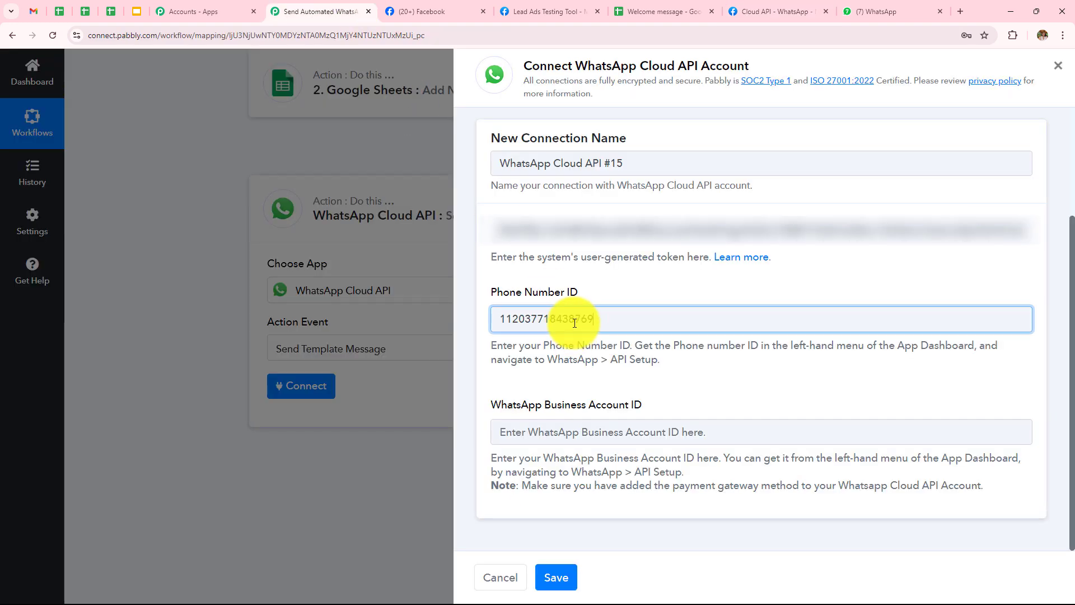
Fill in the WhatsApp Business Account ID from Meta and save the connection
{"action": "left_click", "coordinate": [756, 10]}
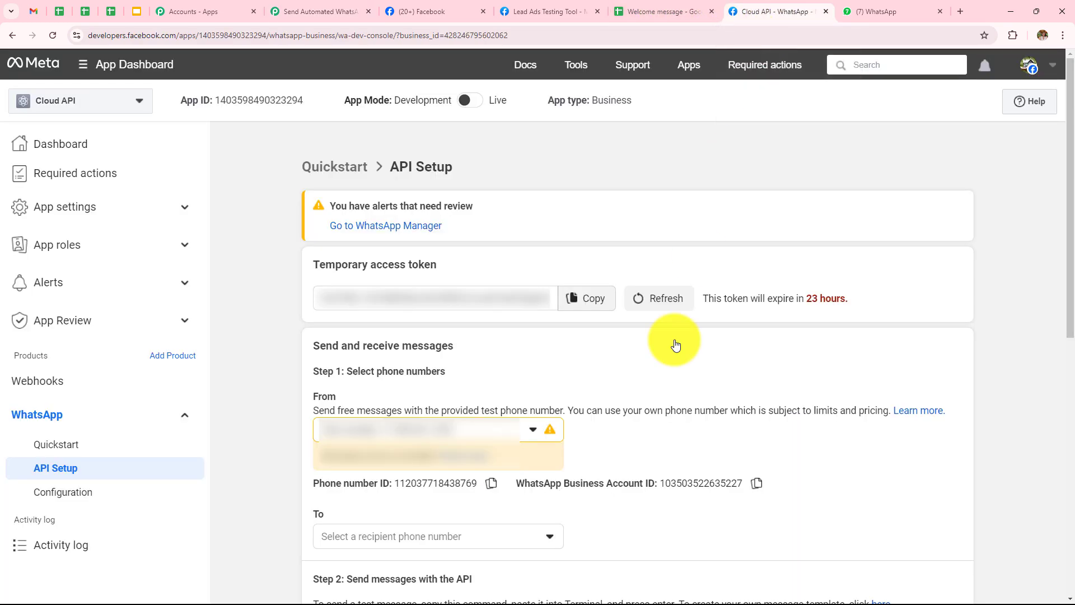
{"action": "left_click", "coordinate": [758, 486]}
{"action": "left_click", "coordinate": [334, 3]}
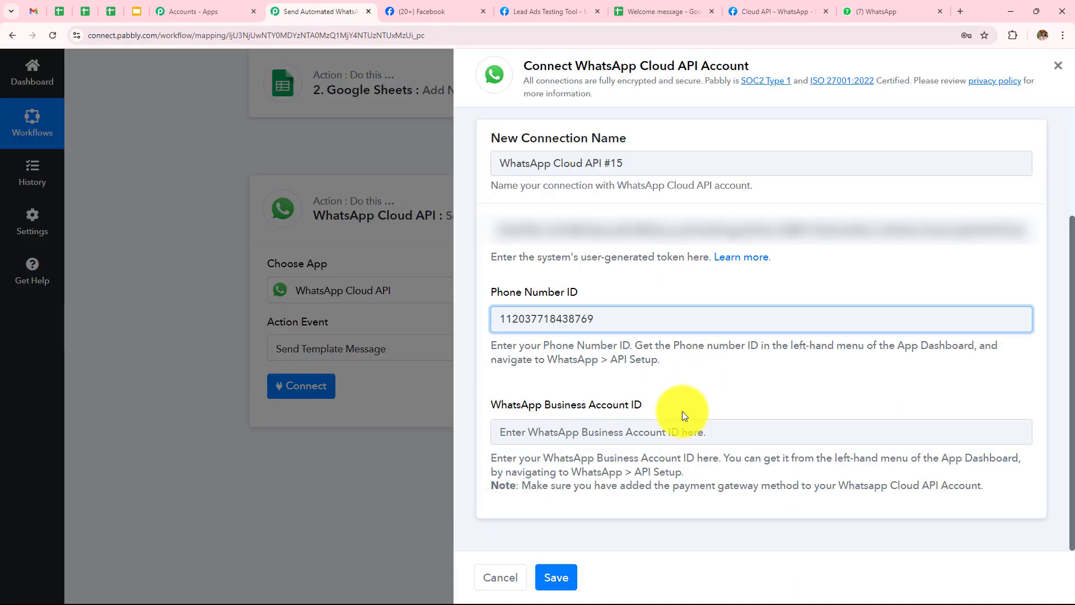
{"action": "left_click", "coordinate": [679, 434]}
{"action": "key", "text": "ctrl+v"}
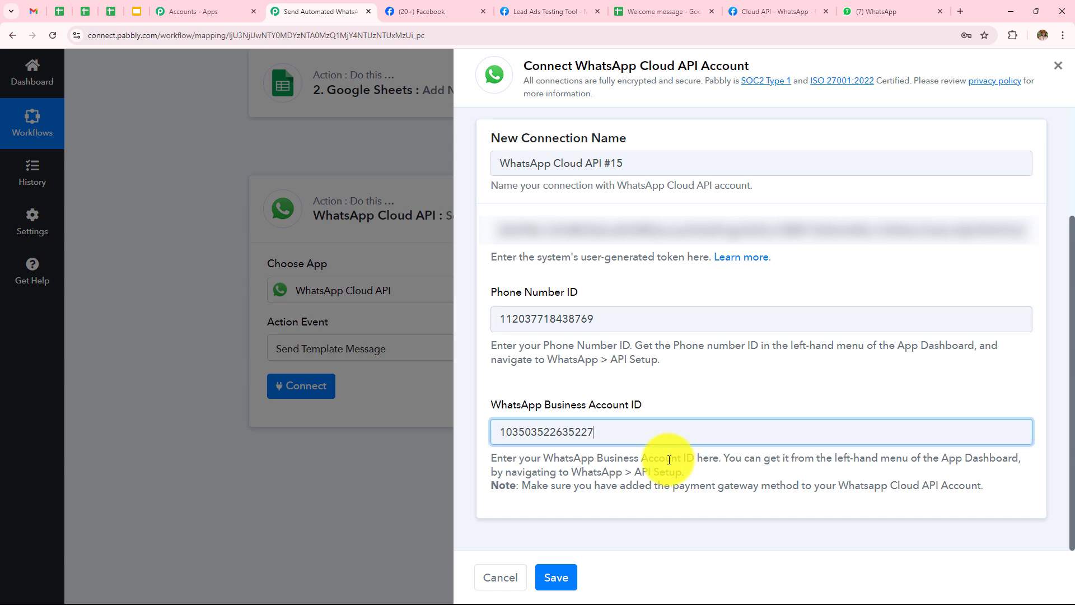
{"action": "left_click", "coordinate": [552, 582]}
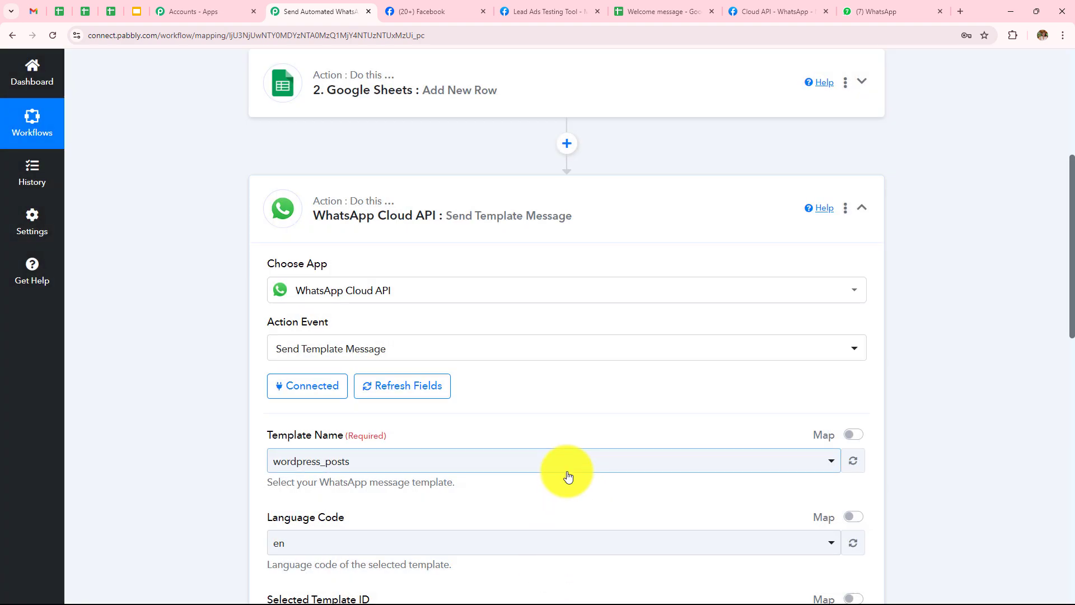
{"action": "scroll", "coordinate": [567, 476], "scroll_direction": "down", "scroll_amount": 2}
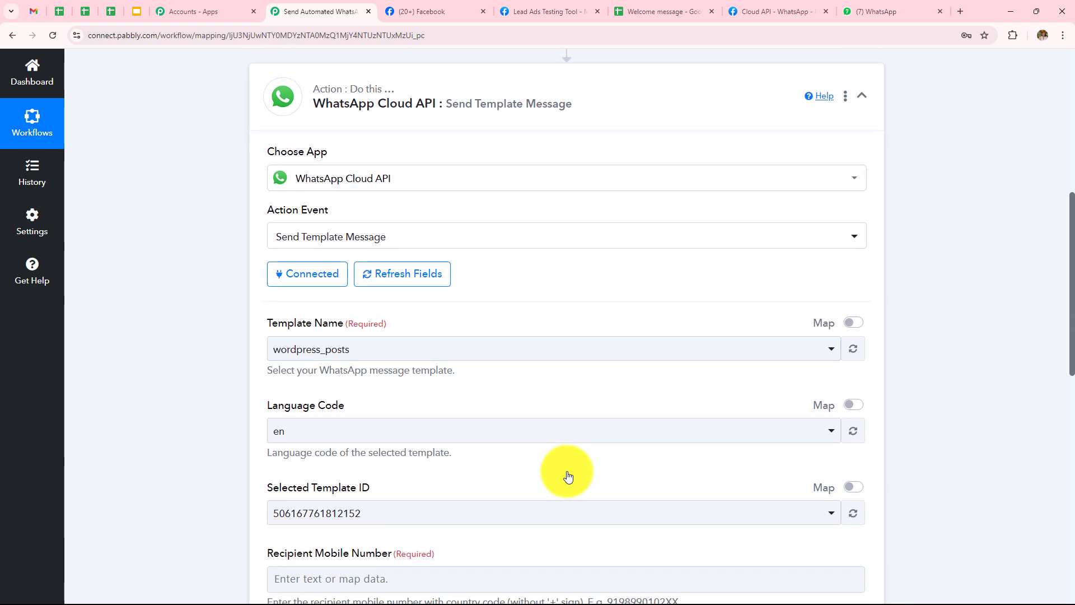
{"action": "scroll", "coordinate": [468, 483], "scroll_direction": "down", "scroll_amount": 2}
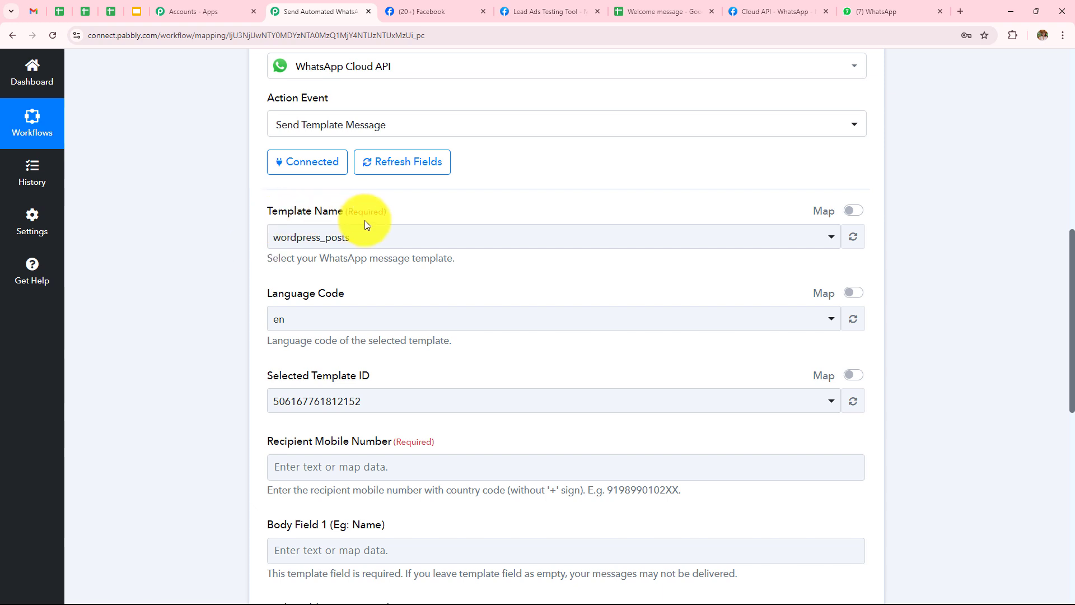
Follow the Step 2 'here' link on the Cloud API setup page to the message templates manager
{"action": "left_click", "coordinate": [780, 11]}
{"action": "scroll", "coordinate": [809, 328], "scroll_direction": "down", "scroll_amount": 4}
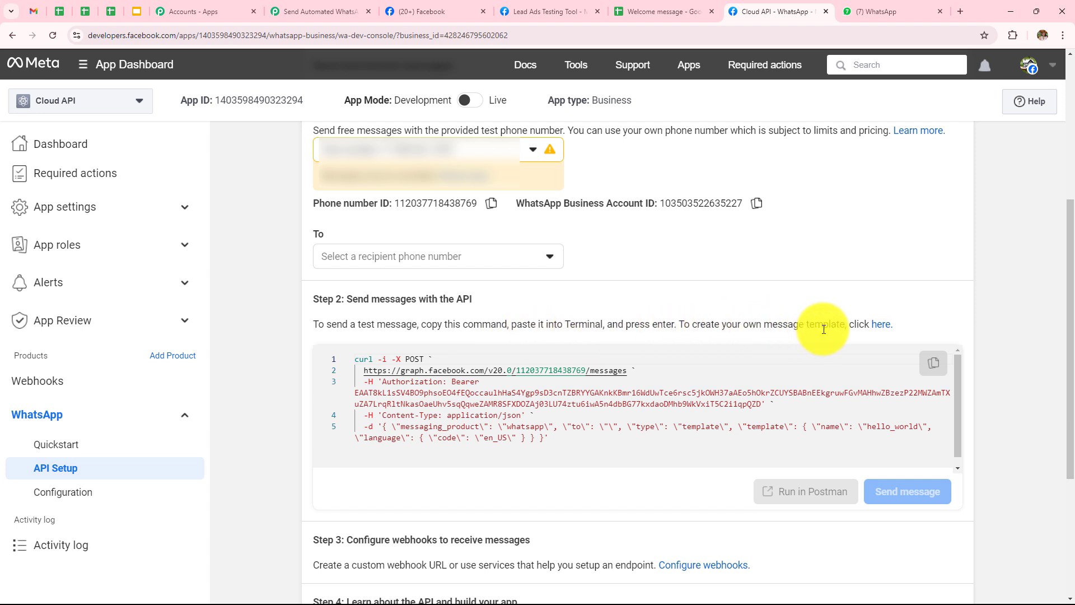
{"action": "left_click", "coordinate": [886, 326]}
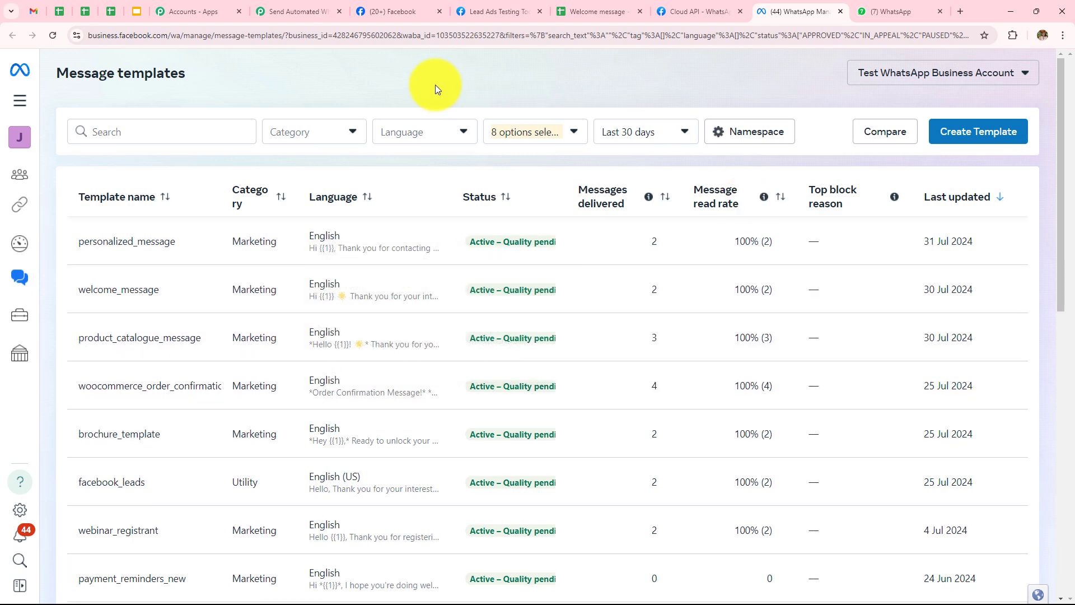
Open the welcome_message template's Template insights to read its body text
{"action": "scroll", "coordinate": [211, 283], "scroll_direction": "down", "scroll_amount": 3}
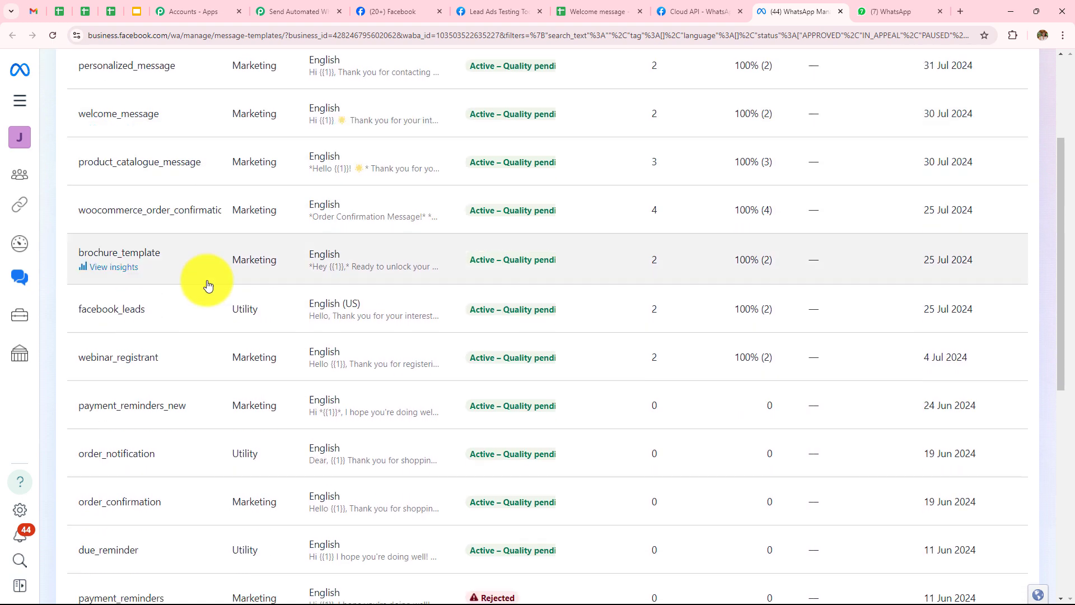
{"action": "scroll", "coordinate": [240, 504], "scroll_direction": "down", "scroll_amount": 2}
{"action": "scroll", "coordinate": [257, 367], "scroll_direction": "up", "scroll_amount": 5}
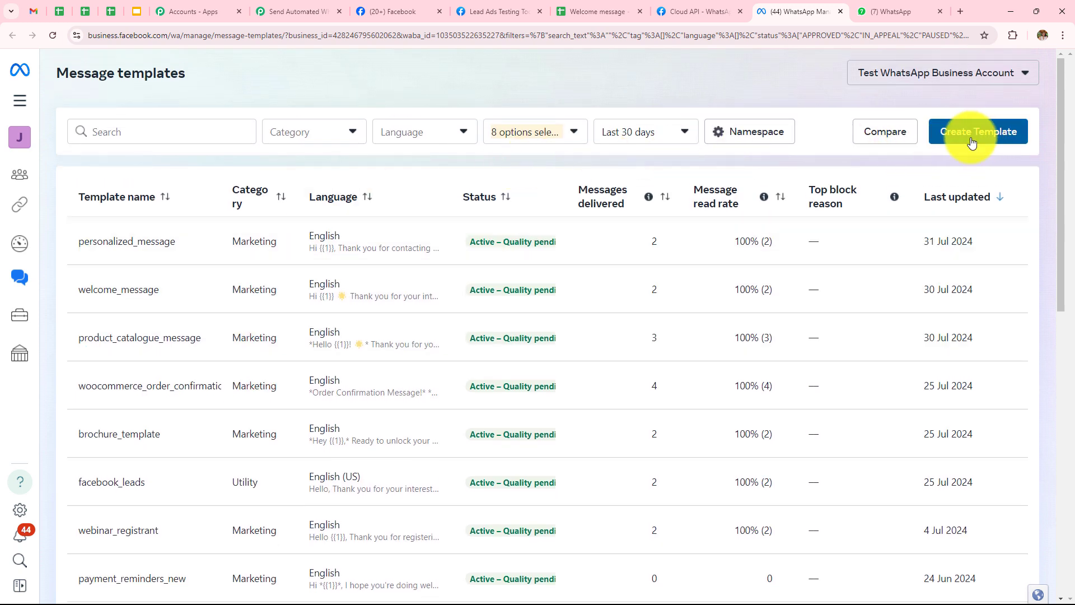
{"action": "left_click", "coordinate": [980, 140]}
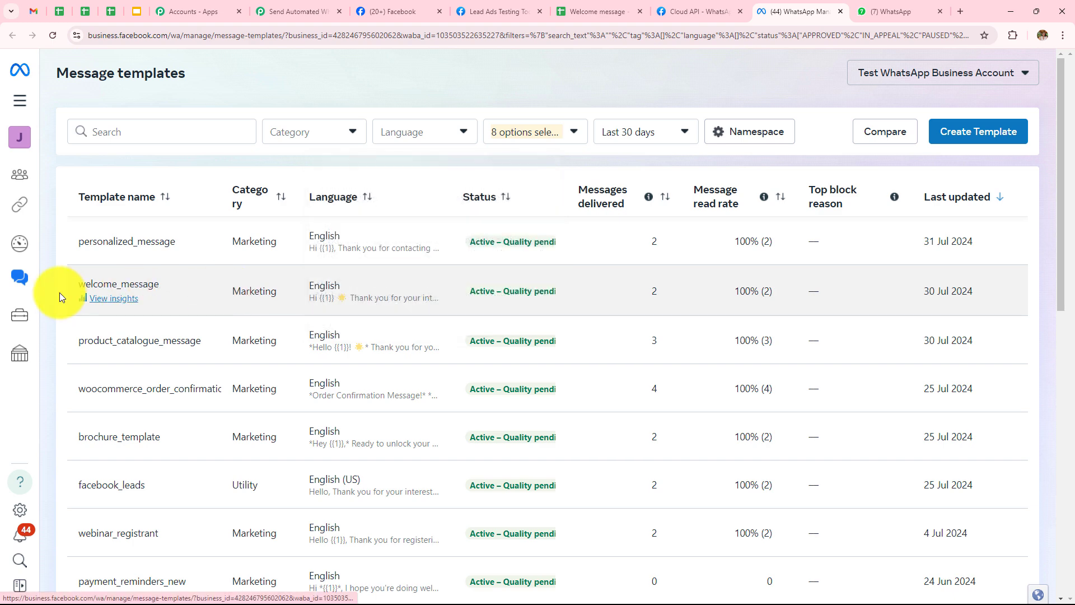
{"action": "left_click", "coordinate": [144, 288]}
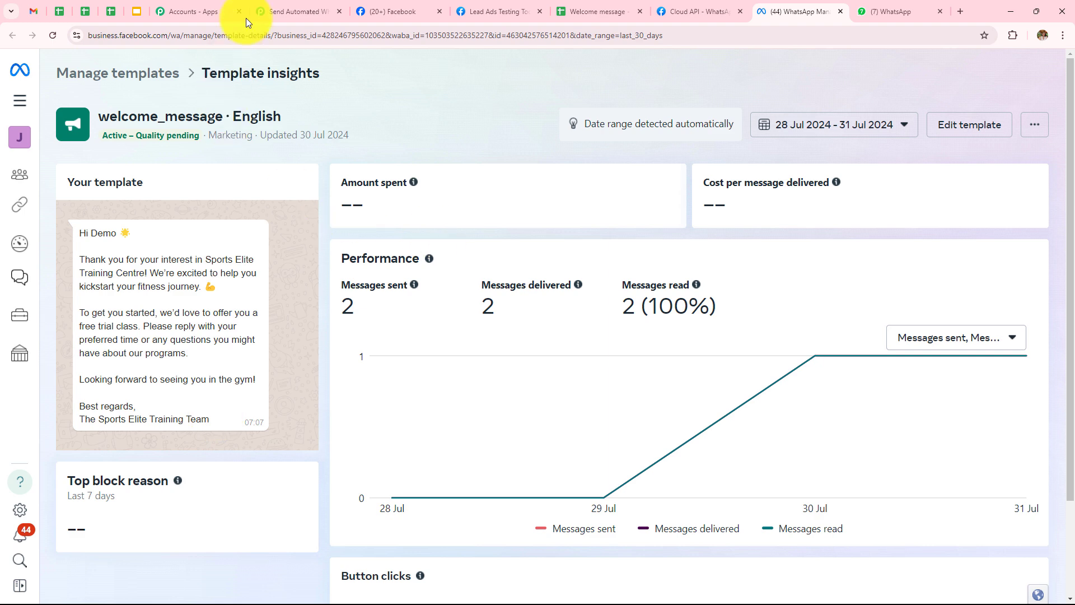
Choose welcome_message as the WhatsApp step's Template Name
{"action": "left_click", "coordinate": [264, 9]}
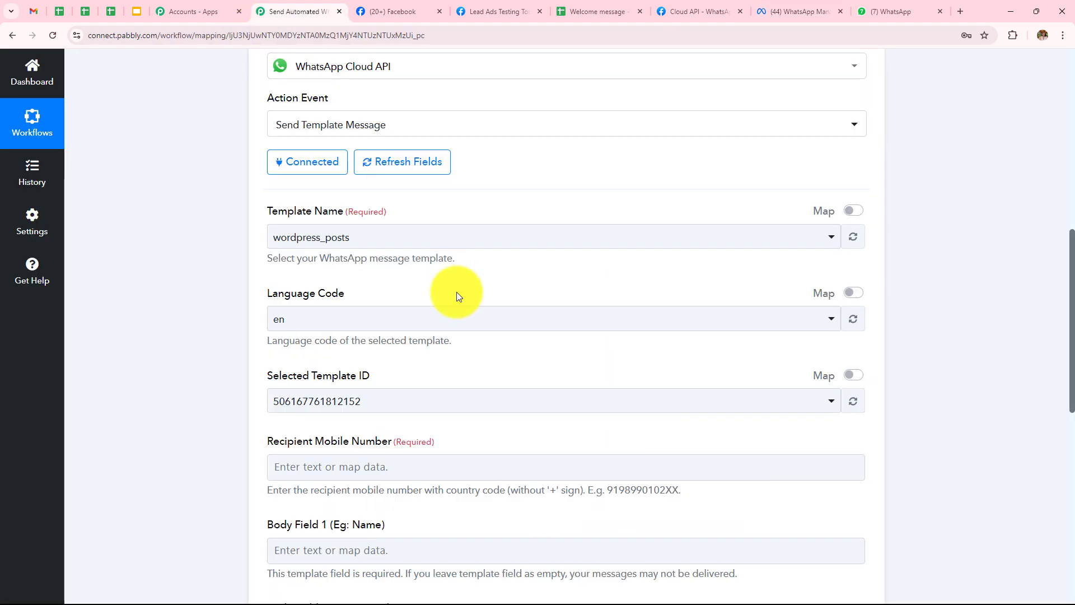
{"action": "left_click", "coordinate": [343, 237]}
{"action": "left_click", "coordinate": [348, 350]}
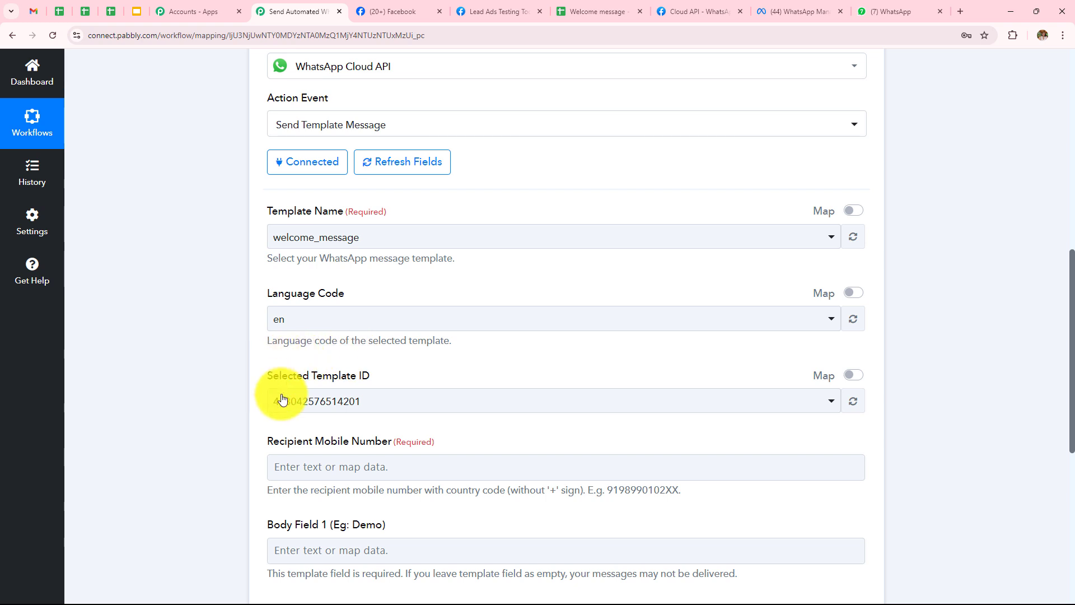
{"action": "scroll", "coordinate": [392, 355], "scroll_direction": "down", "scroll_amount": 1}
{"action": "scroll", "coordinate": [392, 354], "scroll_direction": "down", "scroll_amount": 5}
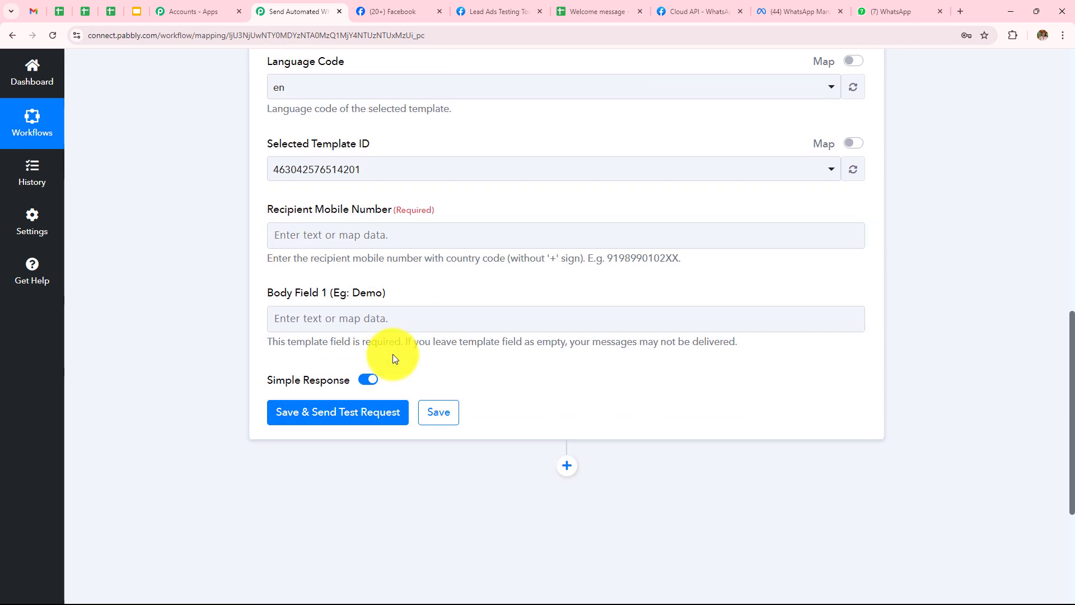
Map the lead's Phone Number as recipient and Full Name into Body Field 1
{"action": "left_click", "coordinate": [357, 176]}
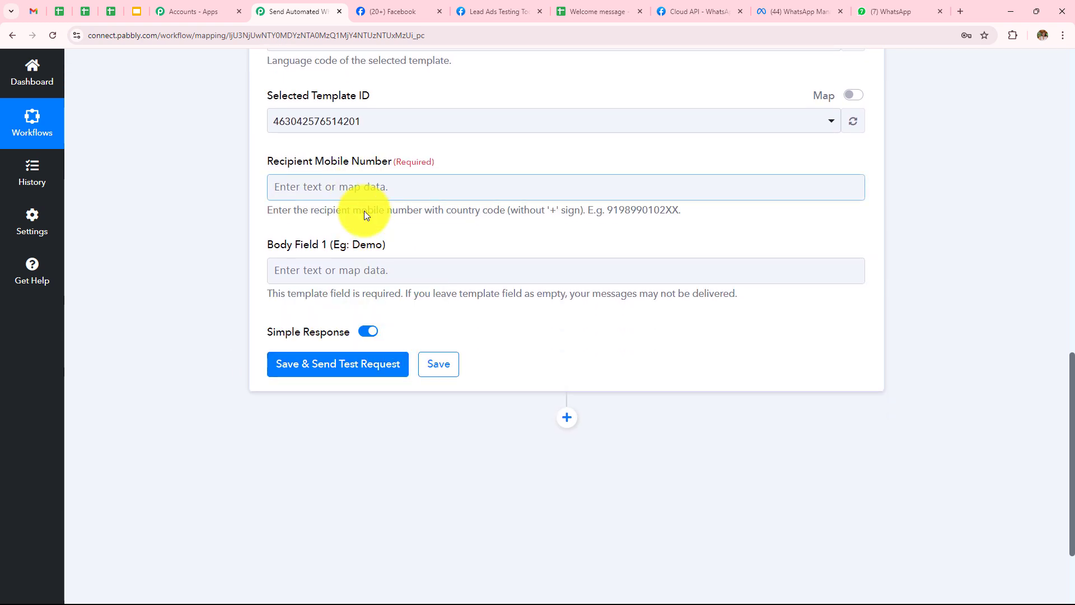
{"action": "left_click", "coordinate": [367, 267]}
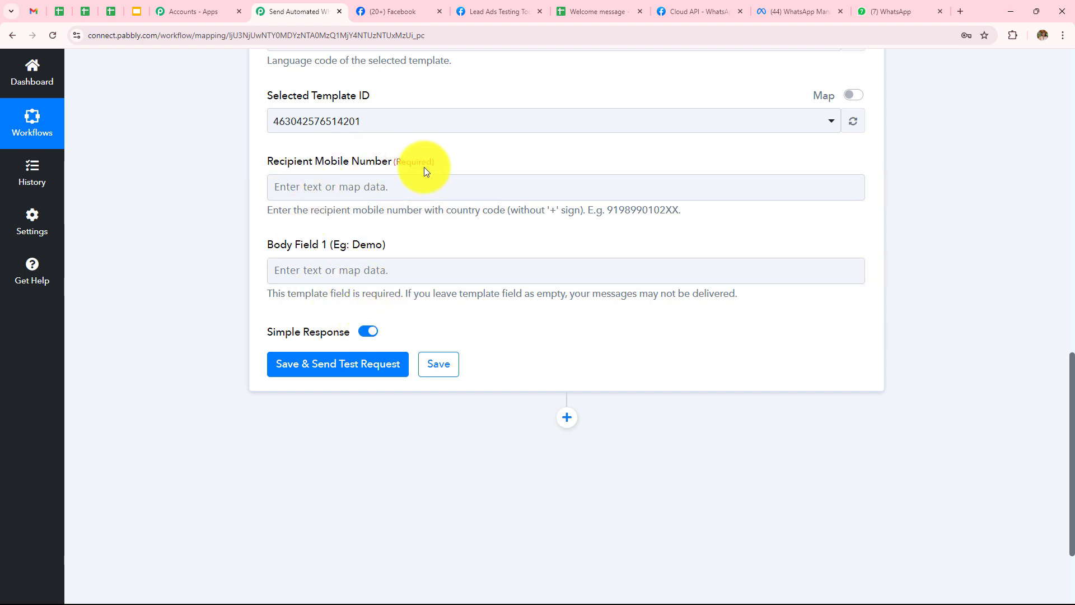
{"action": "left_click", "coordinate": [429, 196]}
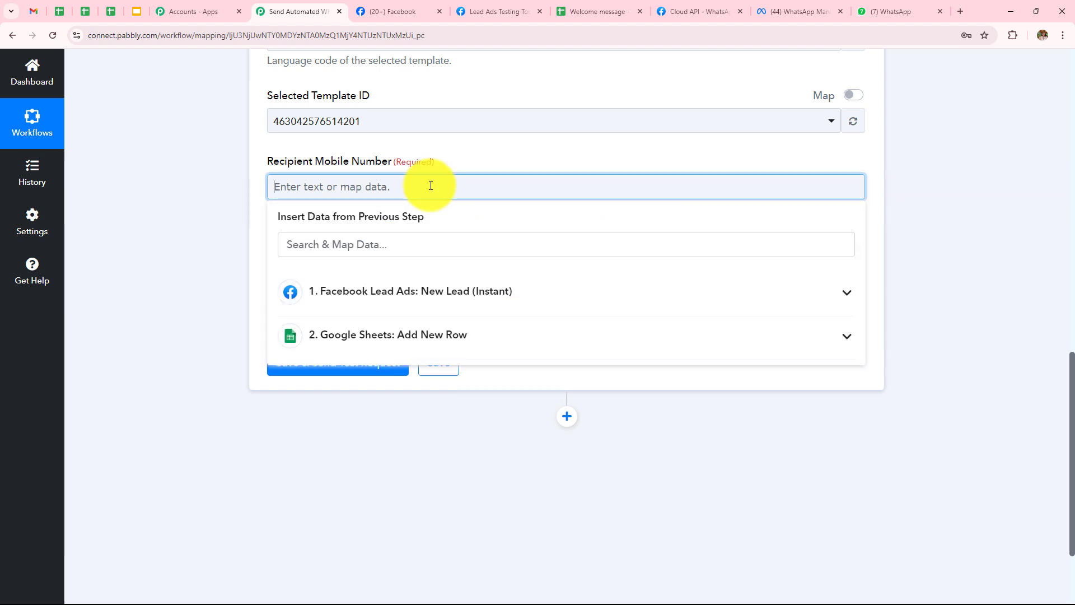
{"action": "left_click", "coordinate": [439, 293]}
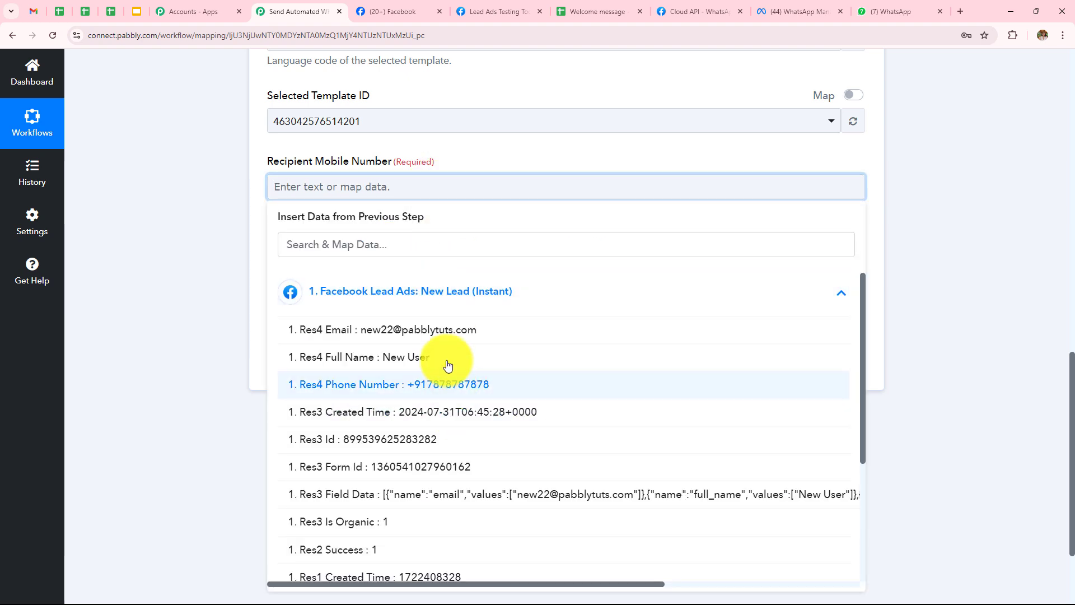
{"action": "left_click", "coordinate": [448, 385]}
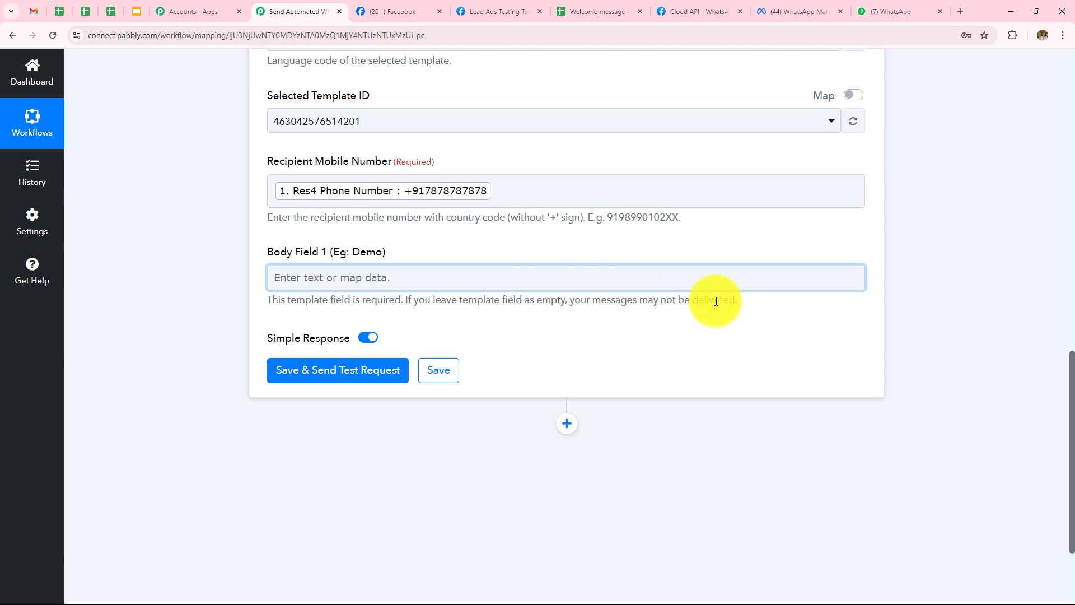
{"action": "left_click", "coordinate": [389, 276]}
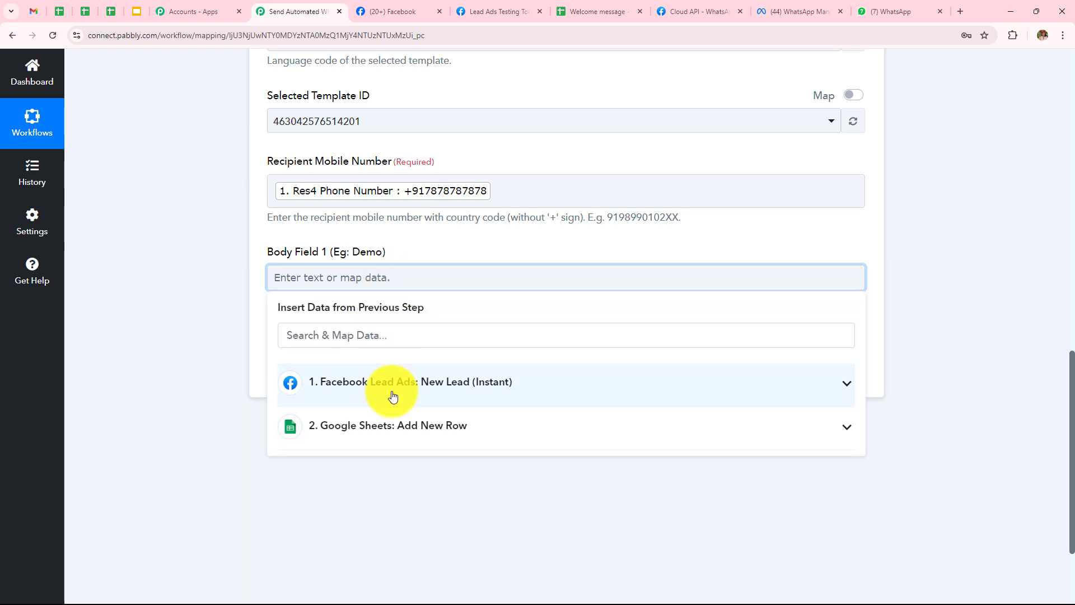
{"action": "left_click", "coordinate": [381, 395]}
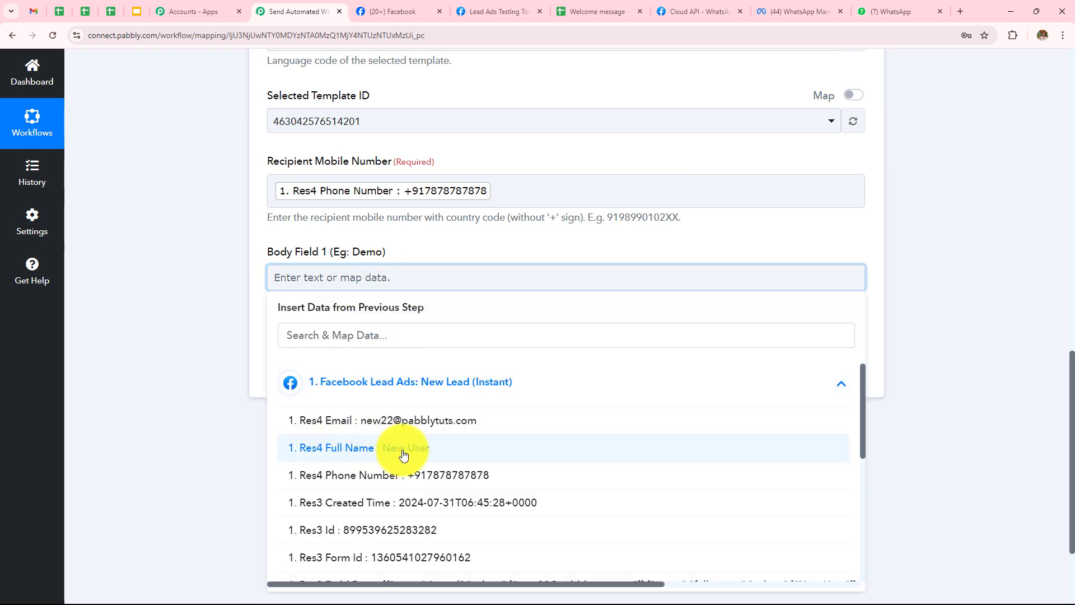
{"action": "left_click", "coordinate": [385, 449]}
{"action": "left_click", "coordinate": [105, 277]}
Replace the recipient with a test phone number and send the test message
{"action": "scroll", "coordinate": [509, 297], "scroll_direction": "up", "scroll_amount": 1}
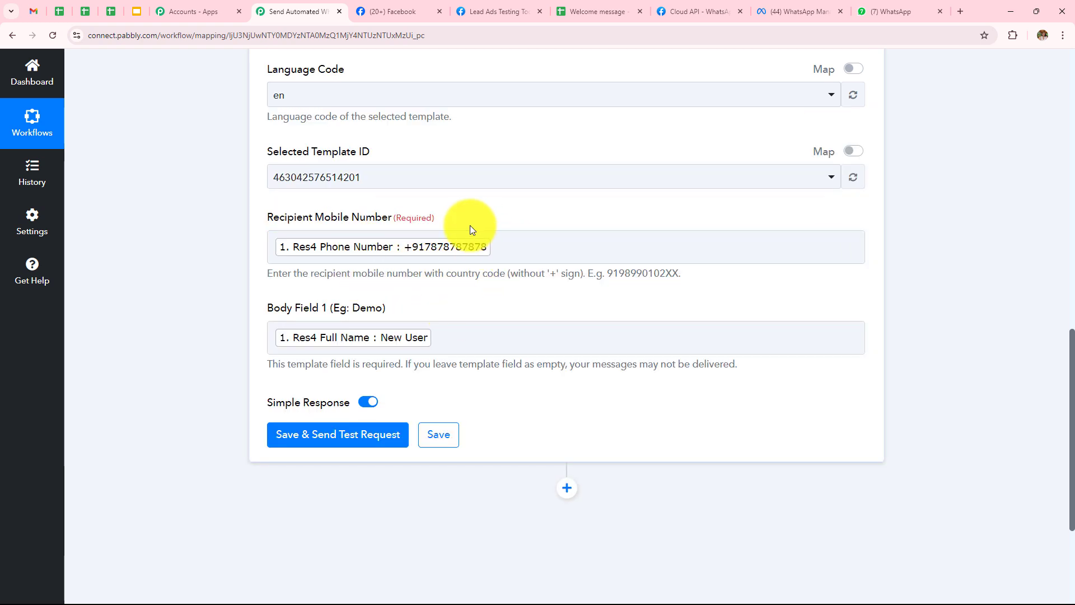
{"action": "left_click", "coordinate": [505, 246]}
{"action": "key", "text": "BackSpace"}
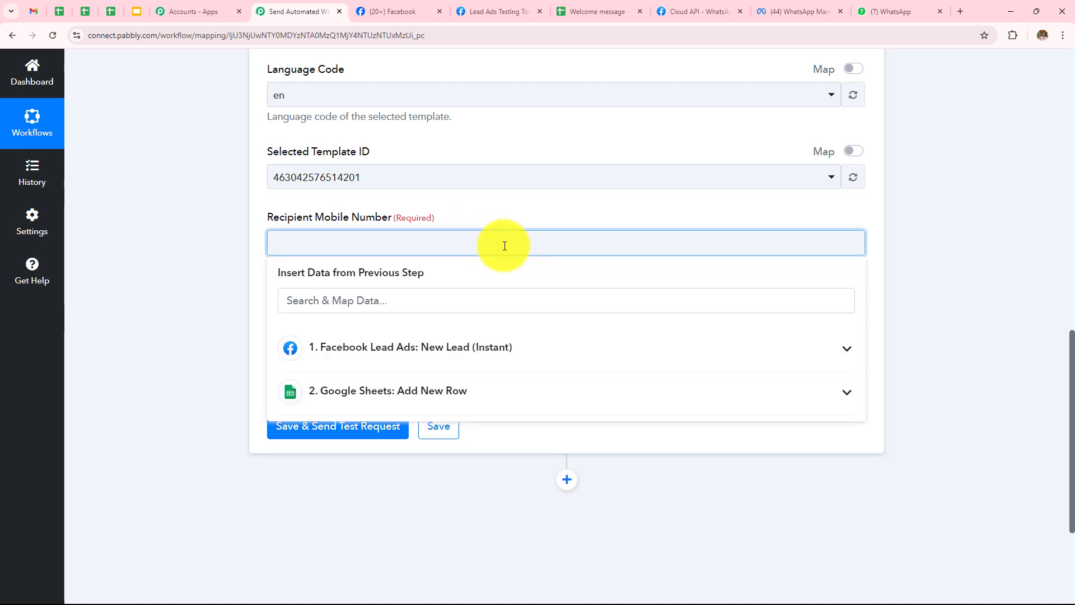
{"action": "type", "text": "91"}
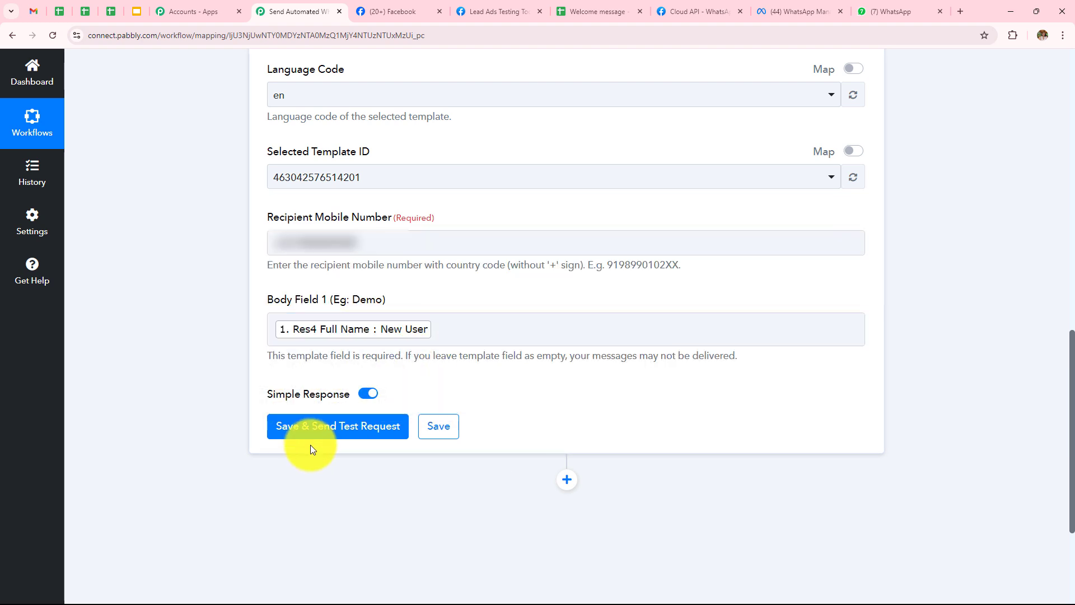
{"action": "left_click", "coordinate": [327, 432]}
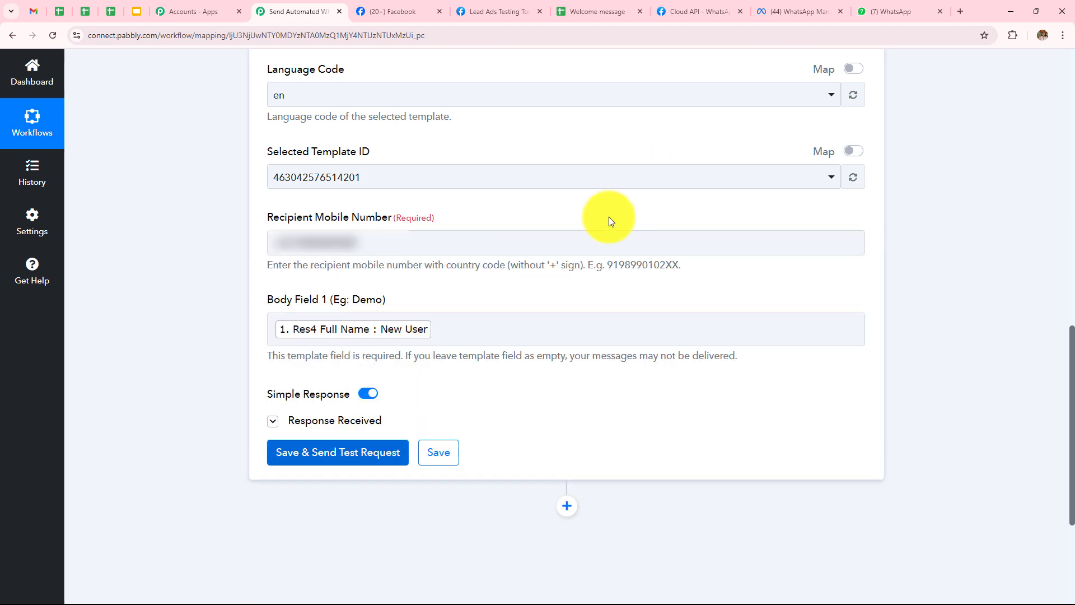
{"action": "scroll", "coordinate": [615, 212], "scroll_direction": "down", "scroll_amount": 4}
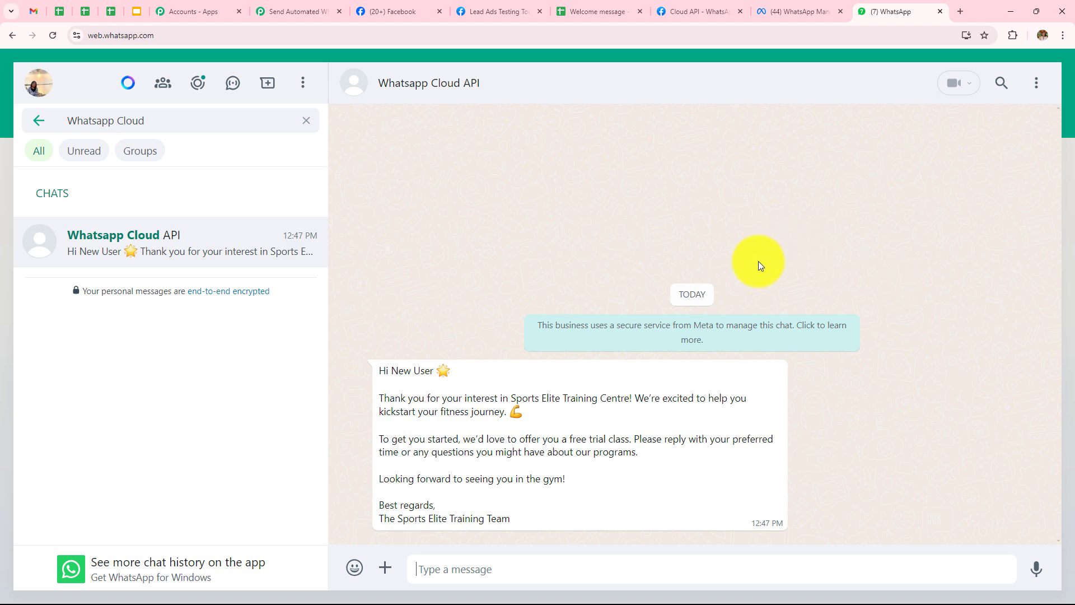
After confirming the Sports Elite welcome message to New User, go back to the Lead Ads Testing Tool
{"action": "left_click", "coordinate": [505, 6]}
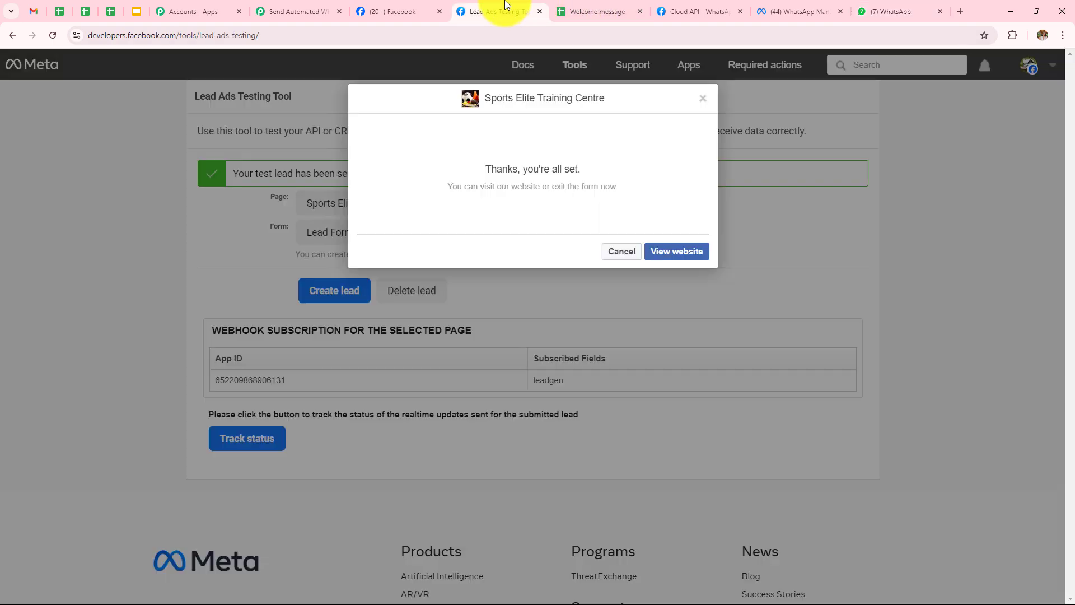
Dismiss the form confirmation and delete the previously submitted test lead
{"action": "left_click", "coordinate": [672, 253]}
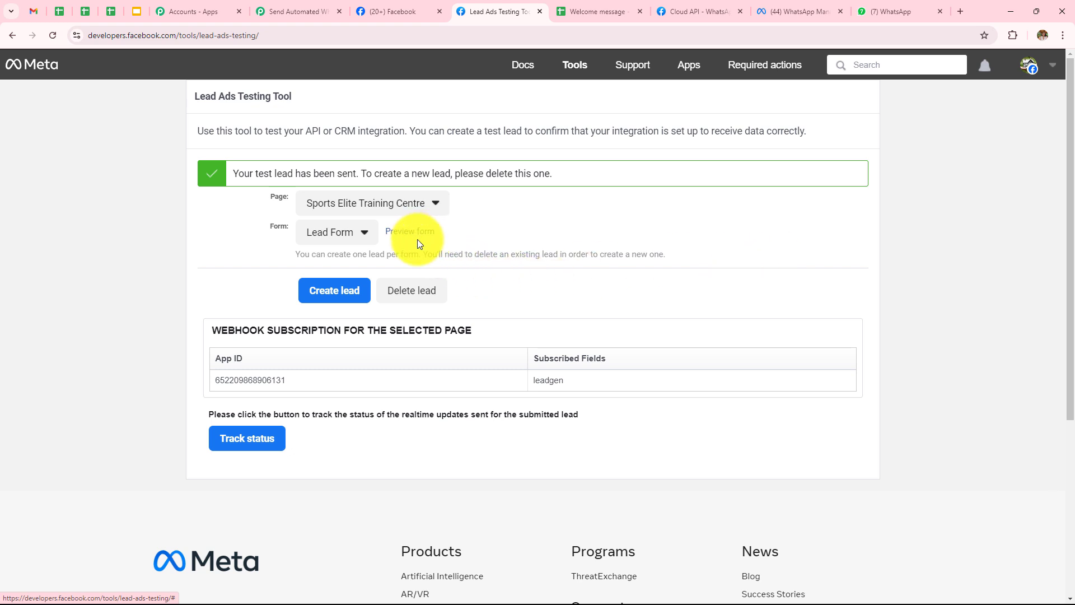
{"action": "left_click", "coordinate": [415, 290]}
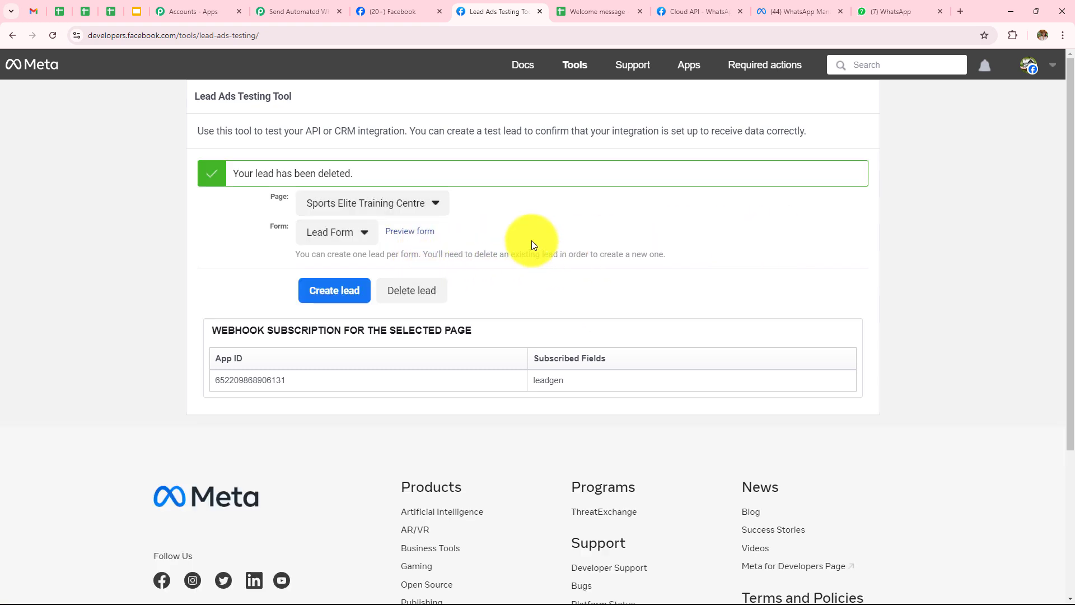
{"action": "left_click", "coordinate": [430, 297]}
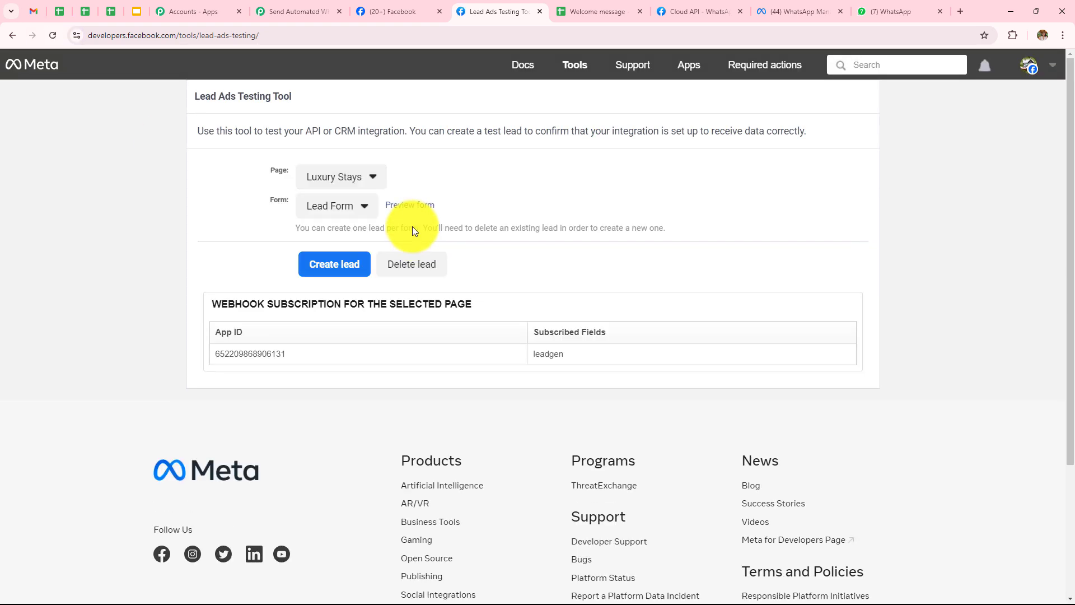
Select the Sports Elite Training Centre page and its Lead Form, and preview the form
{"action": "left_click", "coordinate": [348, 178]}
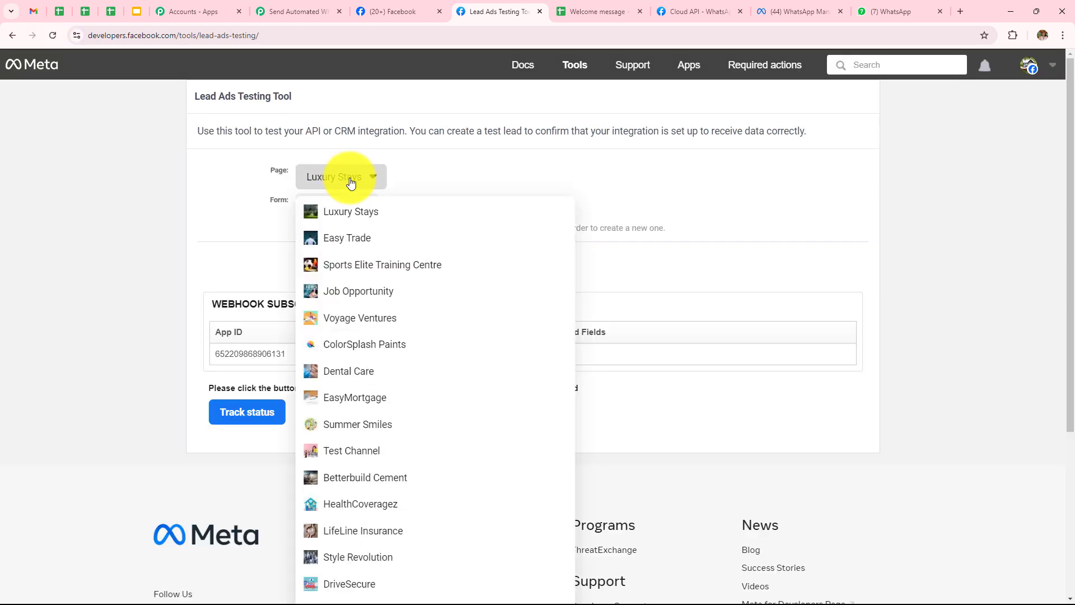
{"action": "left_click", "coordinate": [365, 268]}
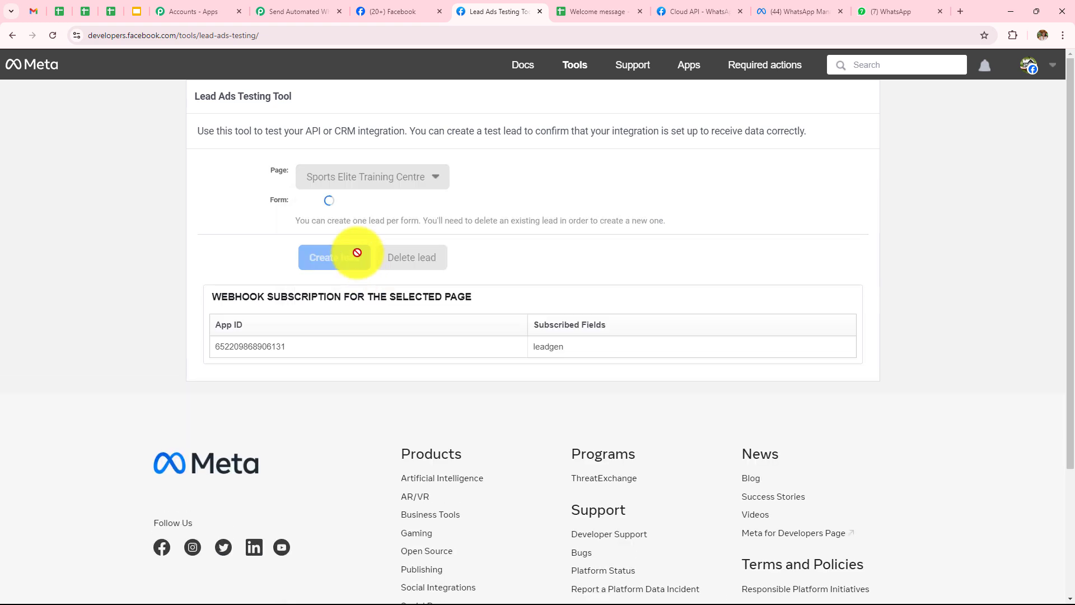
{"action": "left_click", "coordinate": [347, 213]}
{"action": "left_click", "coordinate": [334, 263]}
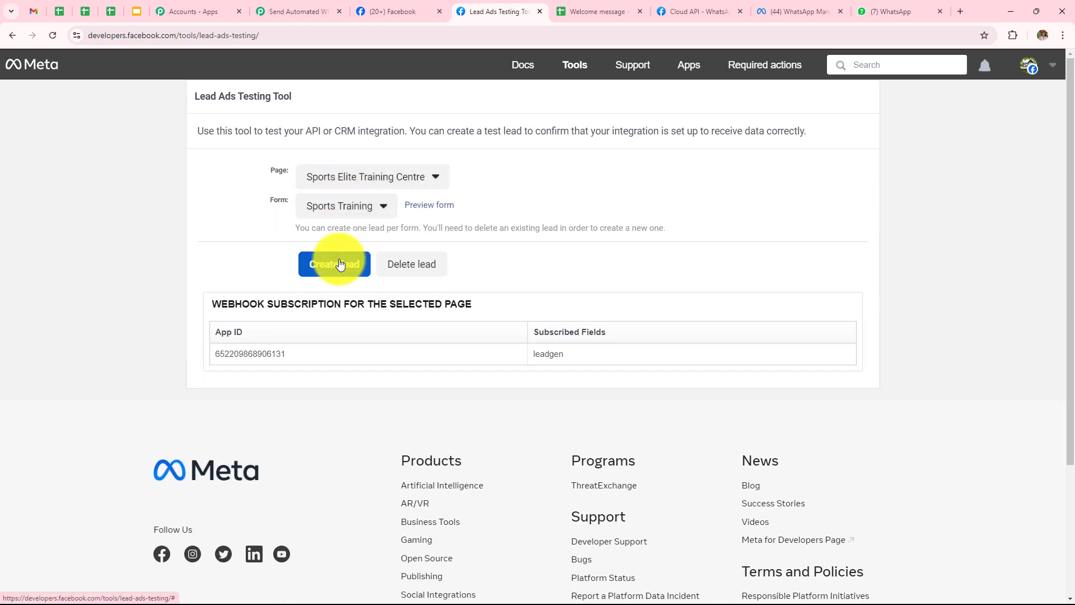
{"action": "left_click", "coordinate": [413, 205]}
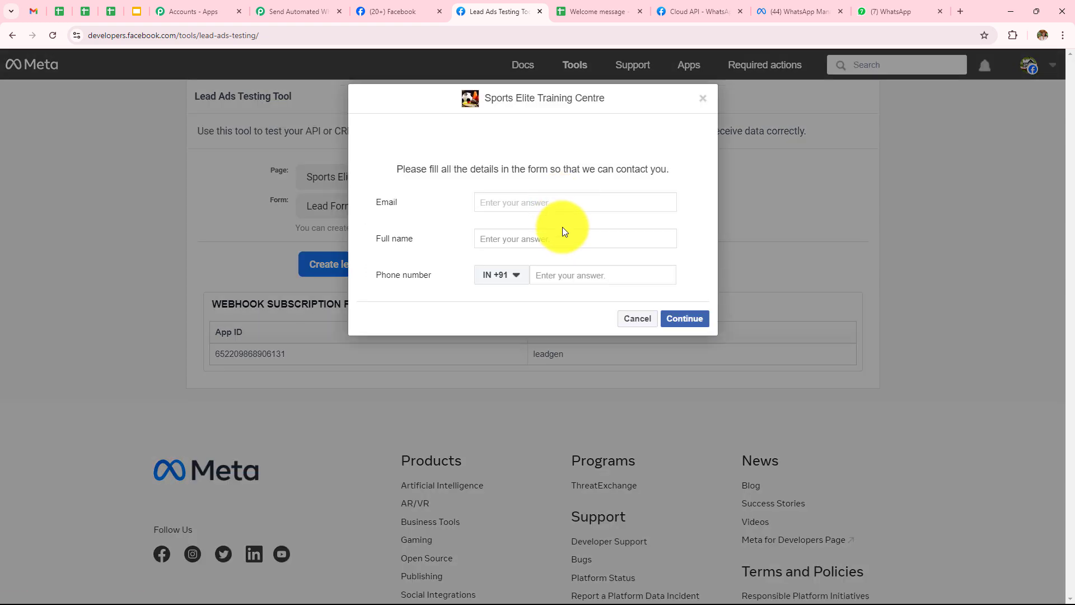
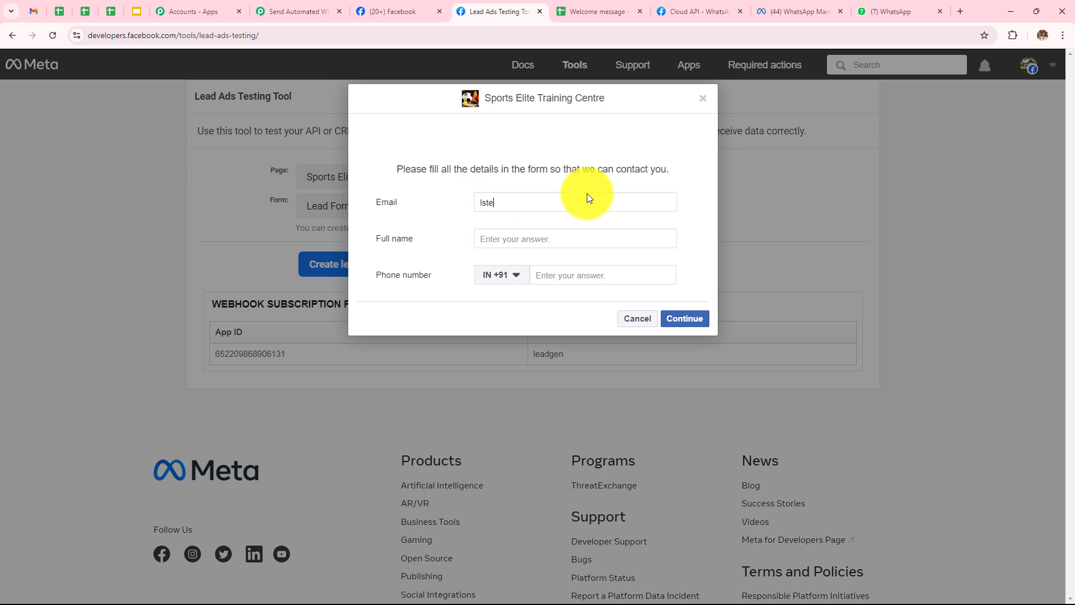
Fill in a test email, the name Latest User and a phone number, submit the lead, and check WhatsApp
{"action": "left_click", "coordinate": [588, 236]}
{"action": "type", "text": "Latest User"}
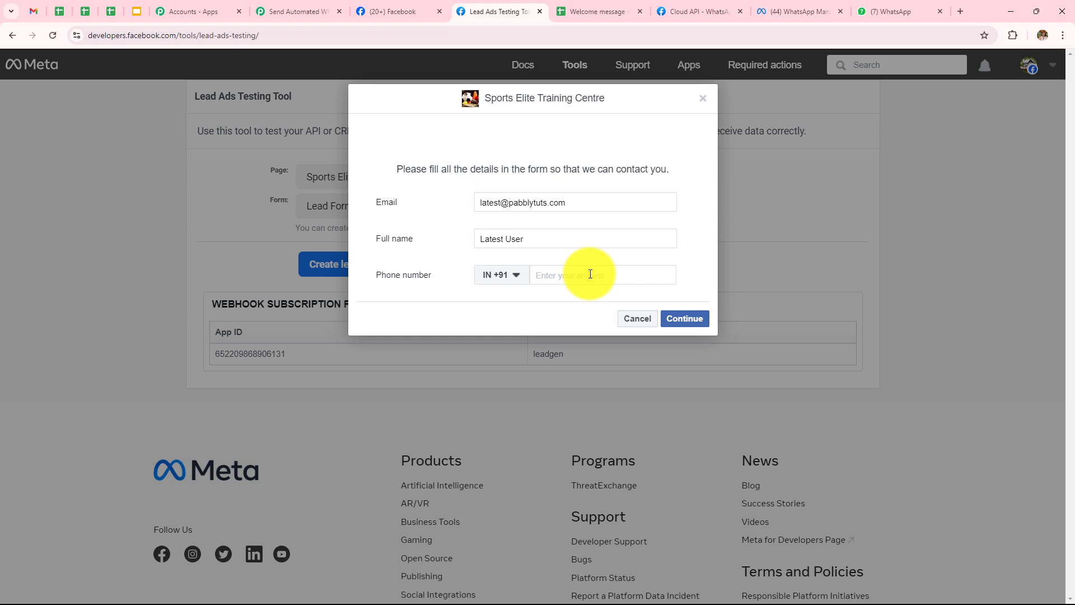
{"action": "left_click", "coordinate": [590, 274]}
{"action": "type", "text": "91919 19191"}
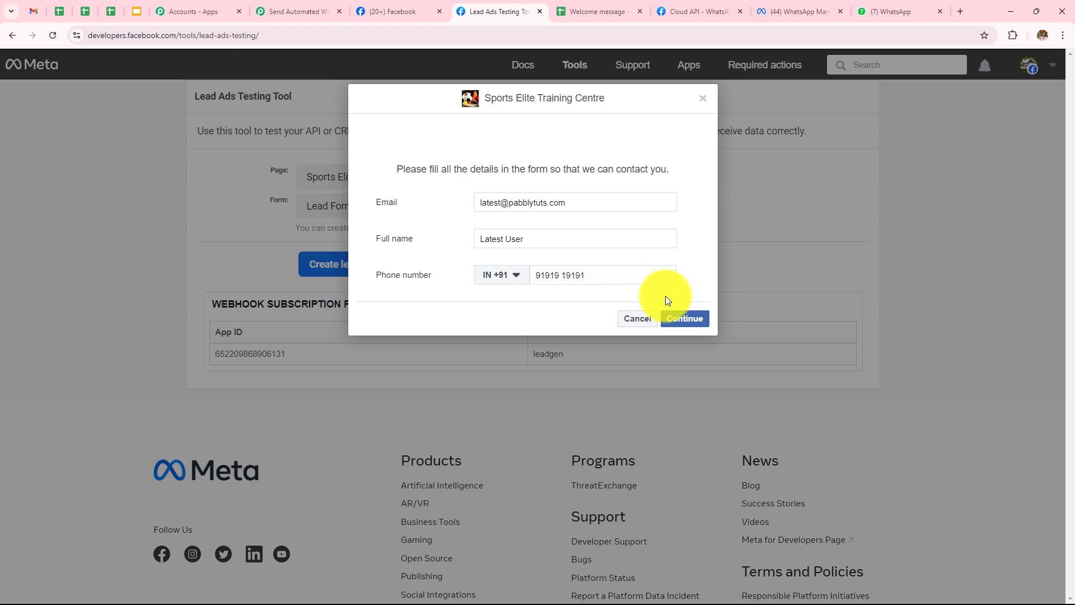
{"action": "left_click", "coordinate": [684, 318]}
{"action": "left_click", "coordinate": [701, 275]}
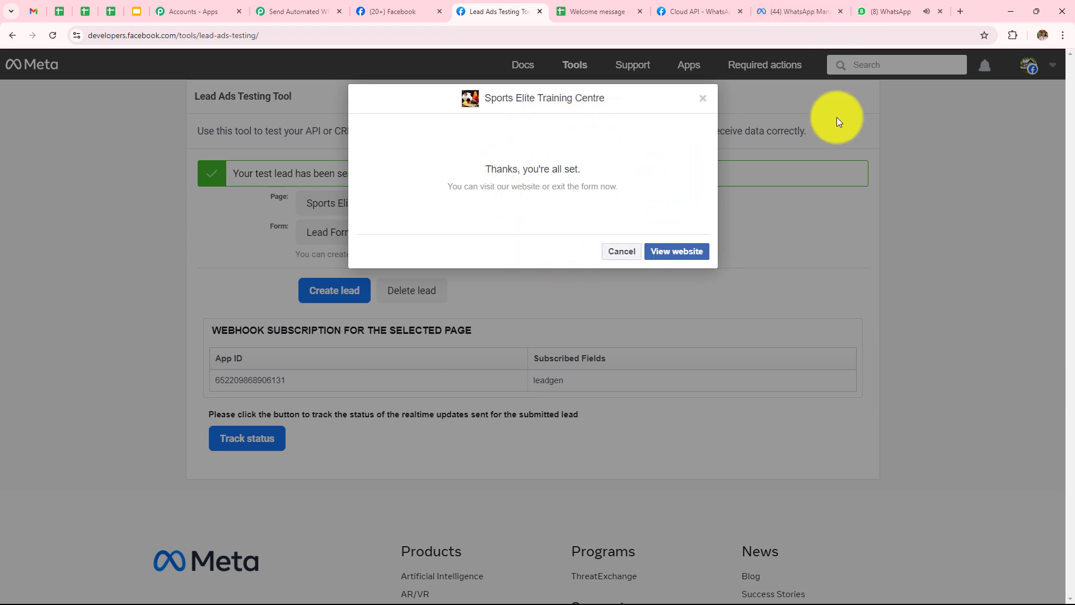
{"action": "left_click", "coordinate": [899, 10]}
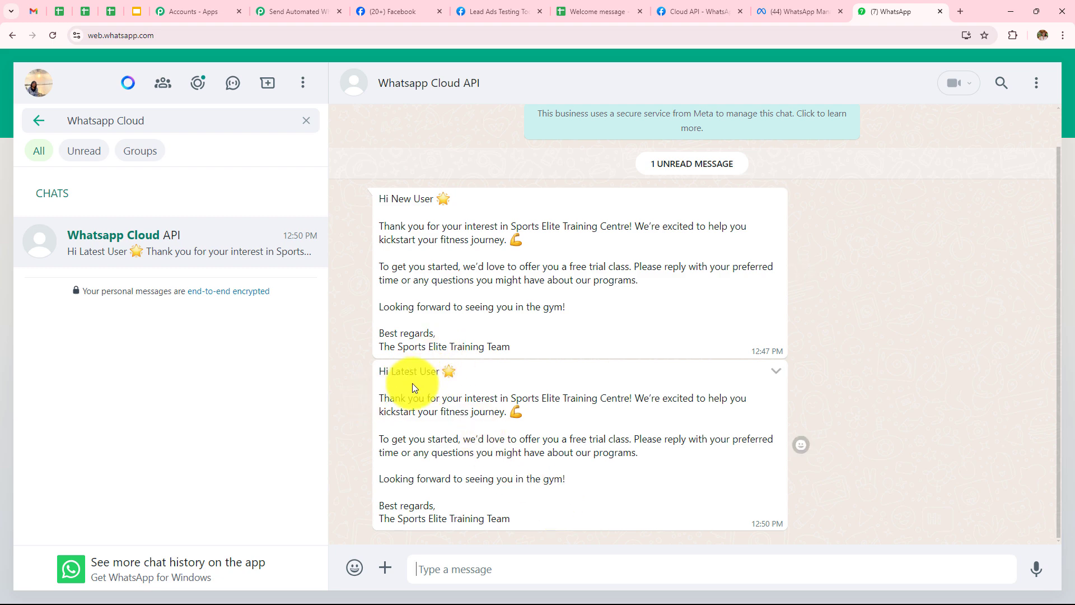
Check that row 3 of the Welcome message sheet holds Latest User's details, then return to Pabbly
{"action": "left_click", "coordinate": [604, 11]}
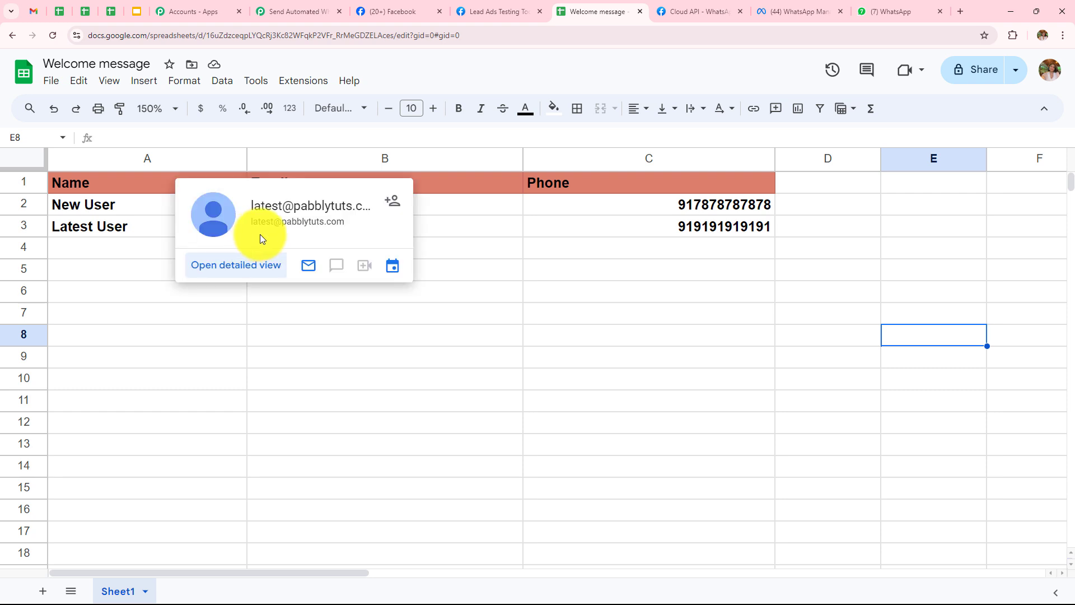
{"action": "left_click", "coordinate": [548, 295]}
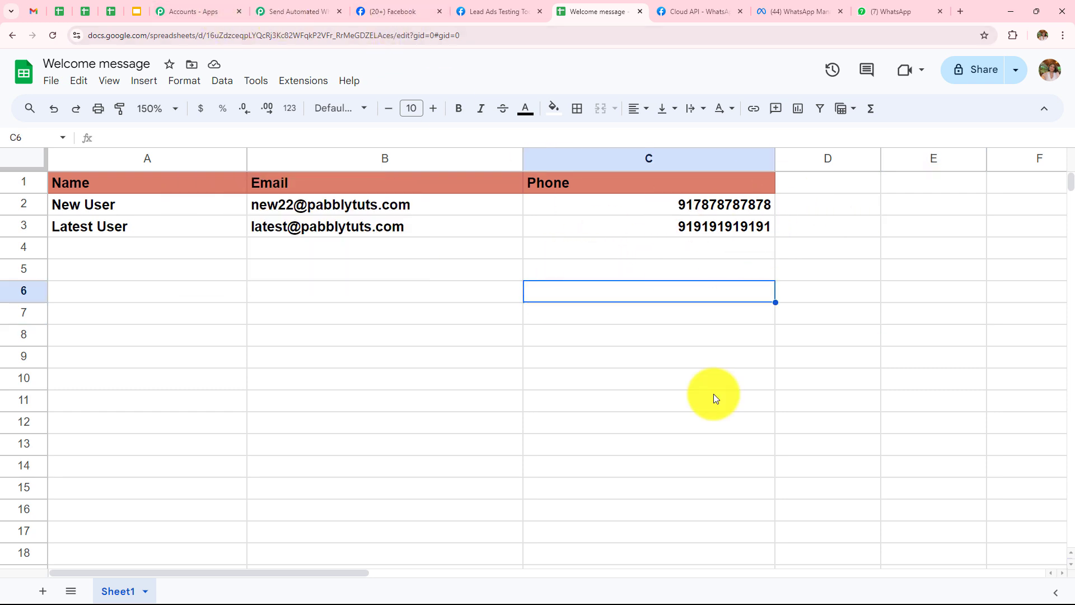
{"action": "left_click", "coordinate": [291, 11]}
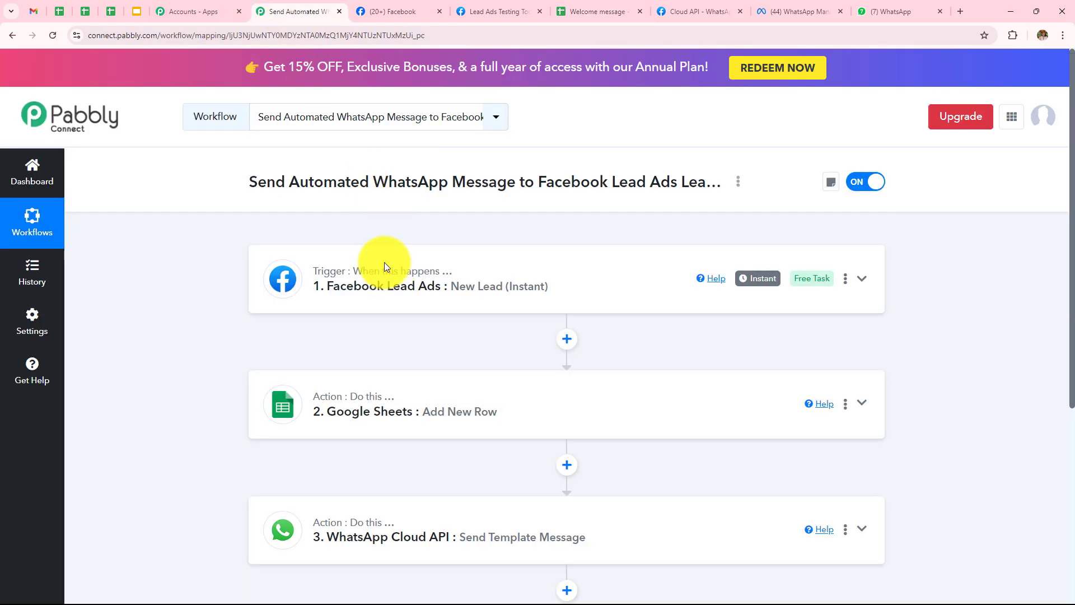
{"action": "scroll", "coordinate": [427, 274], "scroll_direction": "down", "scroll_amount": 1}
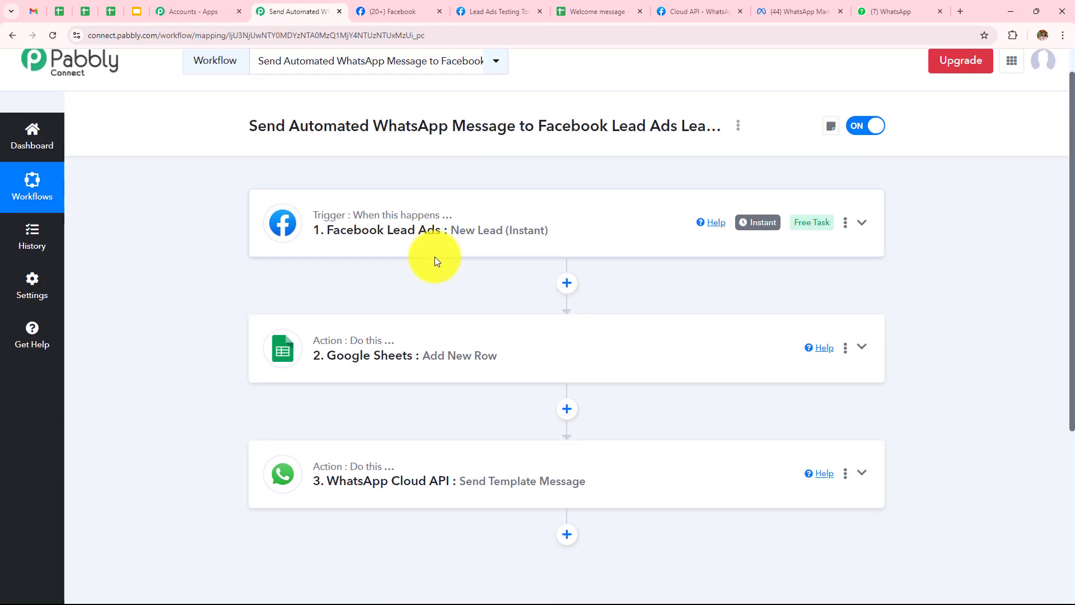
{"action": "left_click", "coordinate": [427, 226]}
{"action": "scroll", "coordinate": [446, 334], "scroll_direction": "up", "scroll_amount": 1}
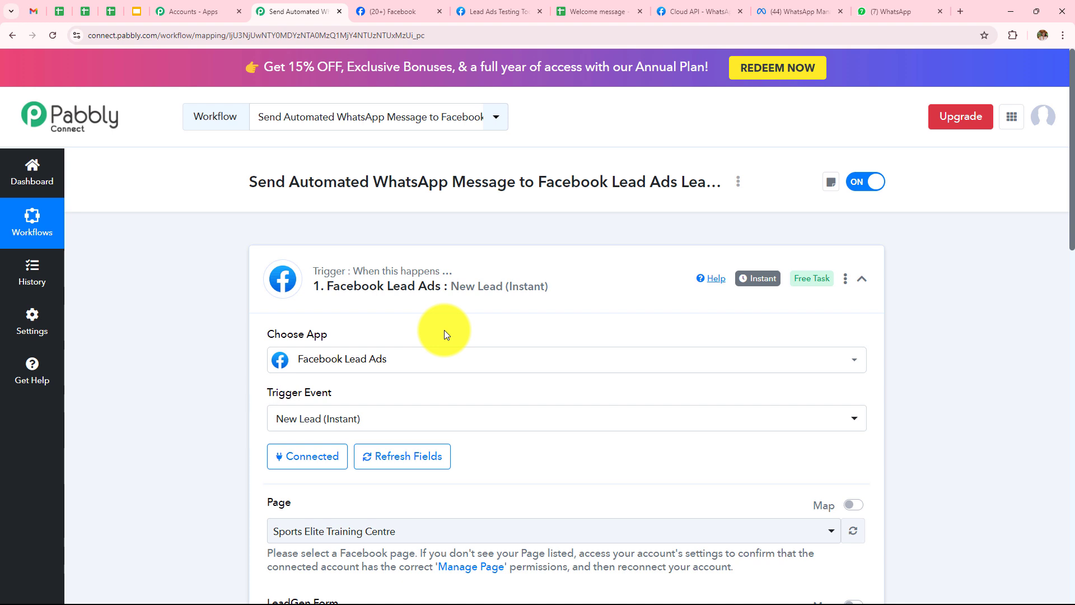
{"action": "scroll", "coordinate": [446, 334], "scroll_direction": "down", "scroll_amount": 5}
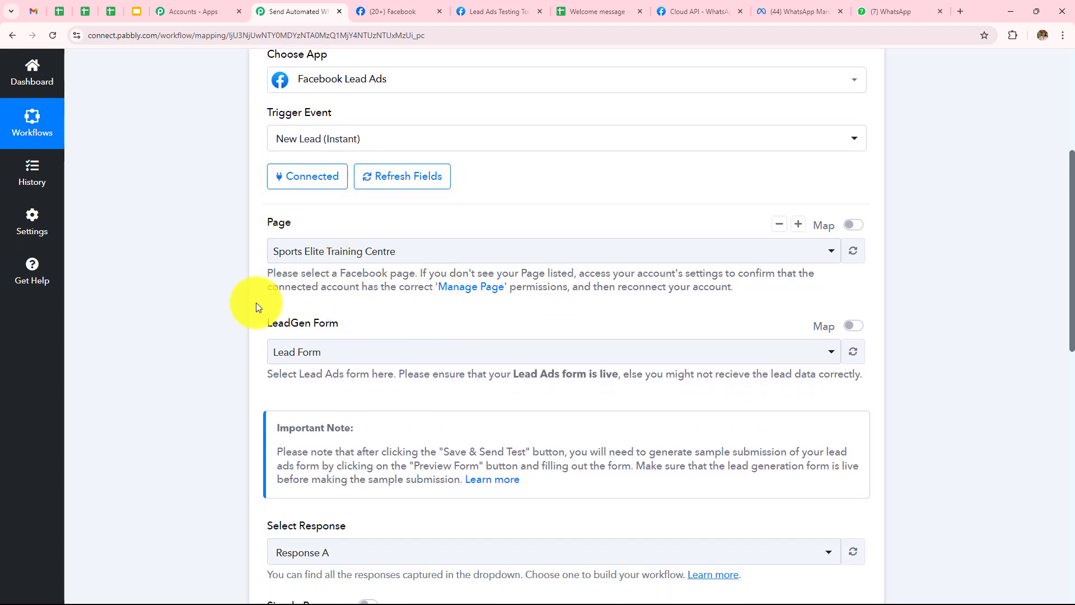
{"action": "scroll", "coordinate": [466, 377], "scroll_direction": "up", "scroll_amount": 1}
{"action": "scroll", "coordinate": [466, 378], "scroll_direction": "down", "scroll_amount": 4}
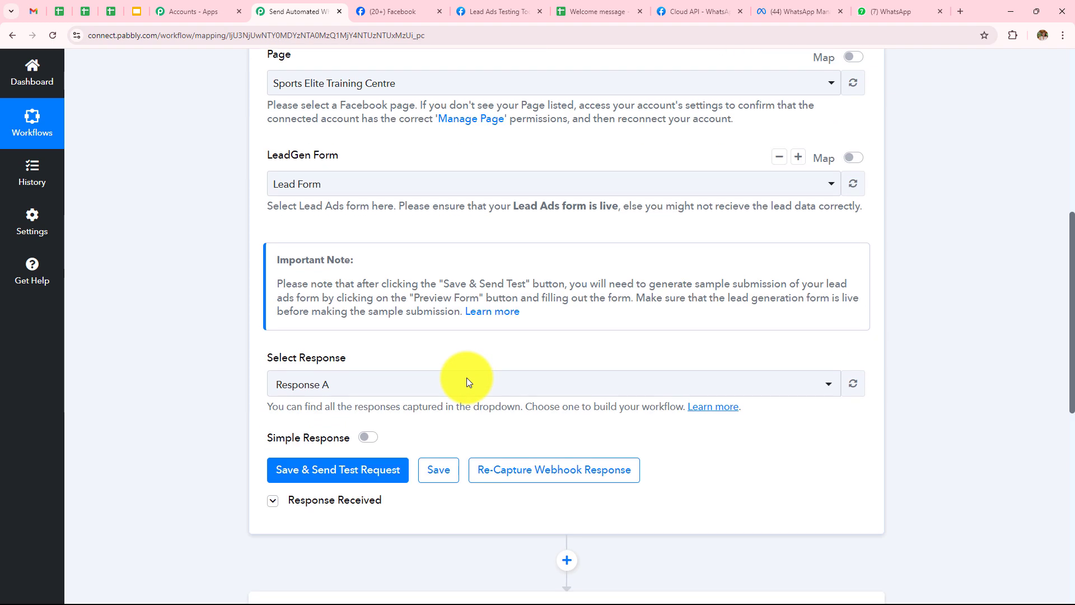
{"action": "scroll", "coordinate": [466, 377], "scroll_direction": "down", "scroll_amount": 3}
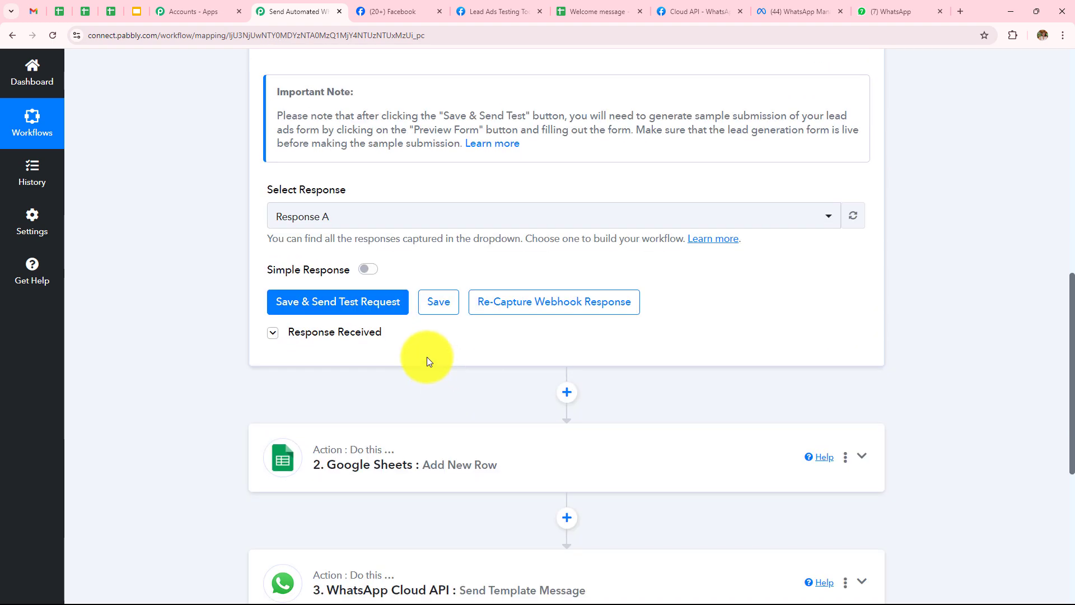
{"action": "left_click", "coordinate": [305, 340]}
{"action": "scroll", "coordinate": [564, 286], "scroll_direction": "down", "scroll_amount": 7}
{"action": "left_click", "coordinate": [445, 443]}
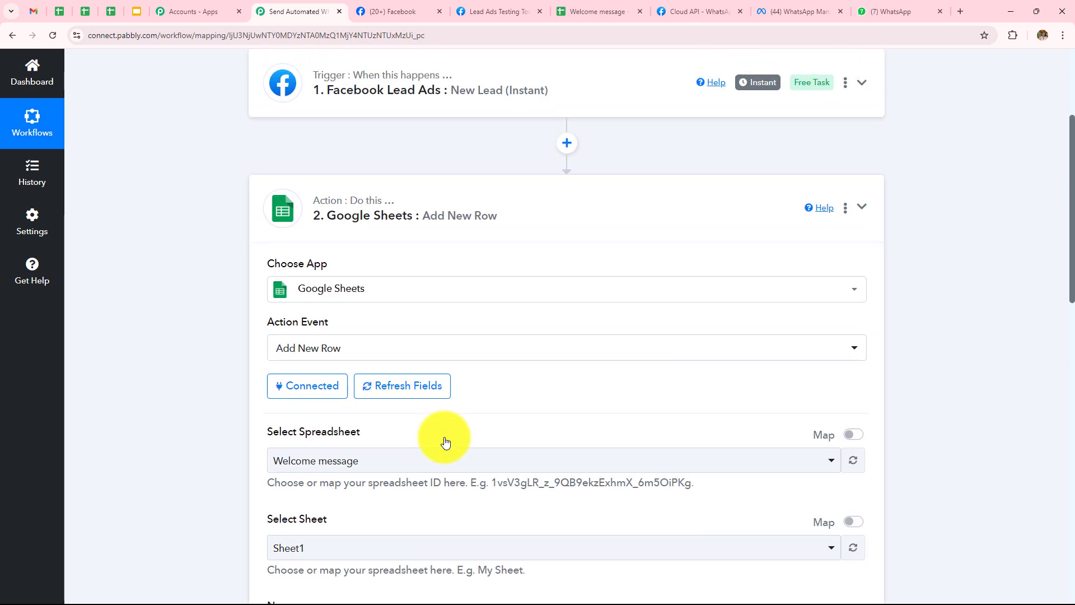
{"action": "scroll", "coordinate": [444, 436], "scroll_direction": "down", "scroll_amount": 3}
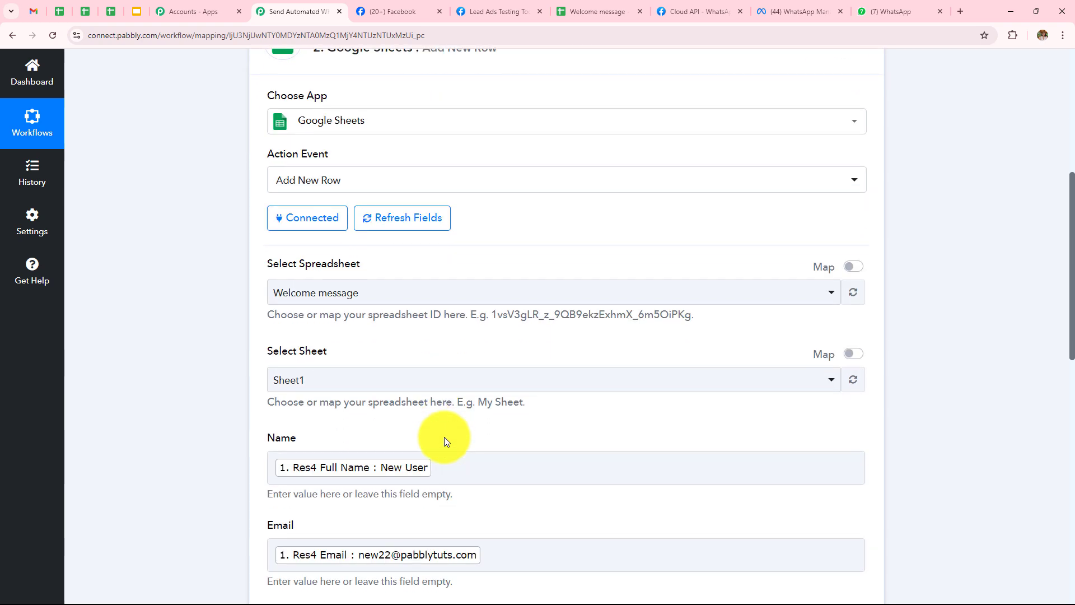
{"action": "scroll", "coordinate": [355, 338], "scroll_direction": "down", "scroll_amount": 3}
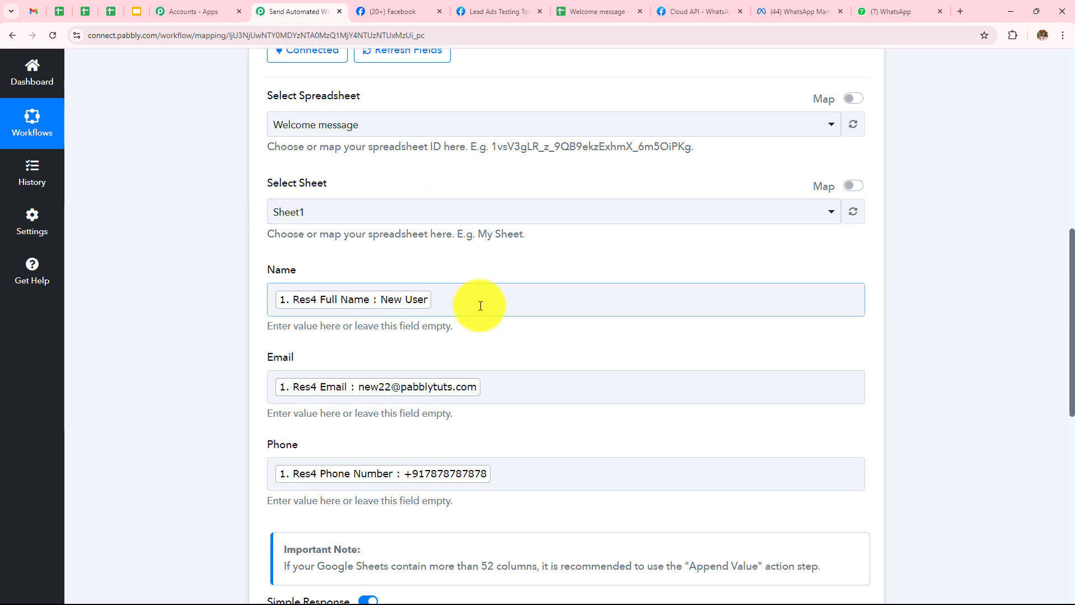
{"action": "scroll", "coordinate": [478, 303], "scroll_direction": "down", "scroll_amount": 6}
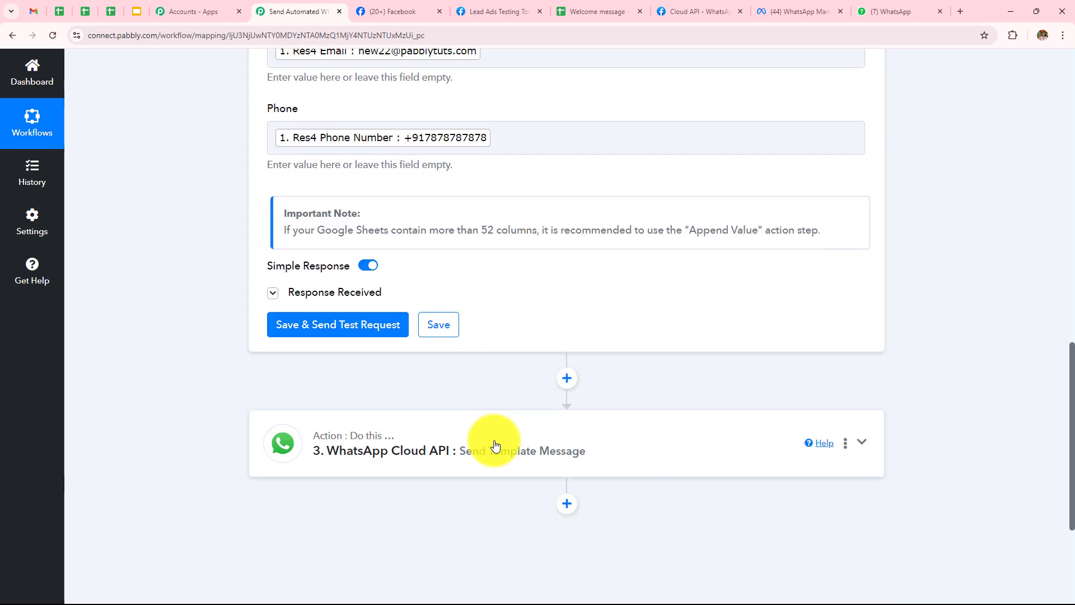
{"action": "left_click", "coordinate": [583, 456]}
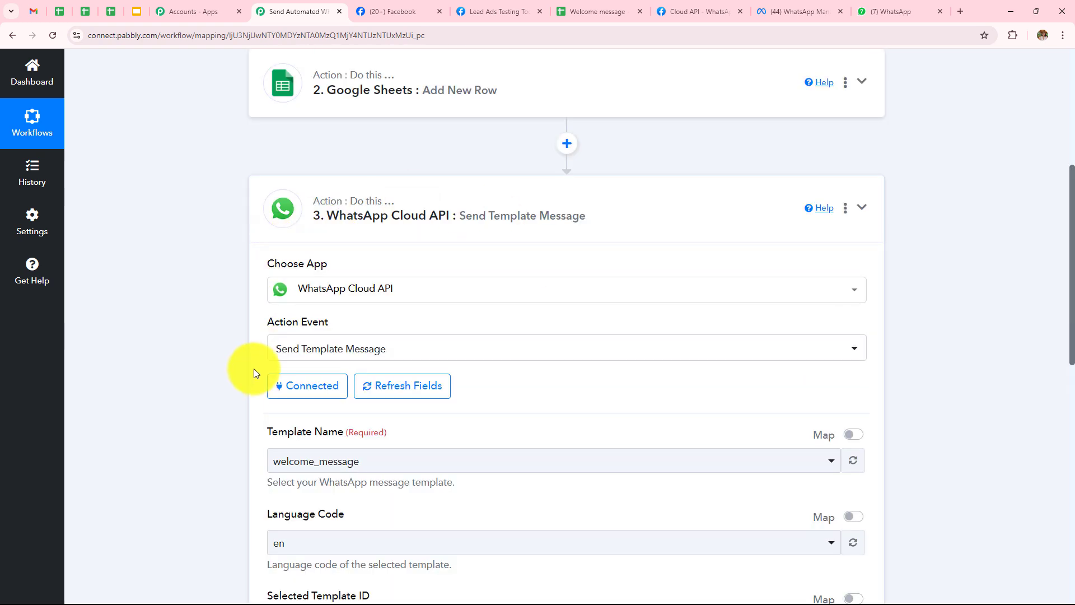
{"action": "scroll", "coordinate": [259, 387], "scroll_direction": "down", "scroll_amount": 3}
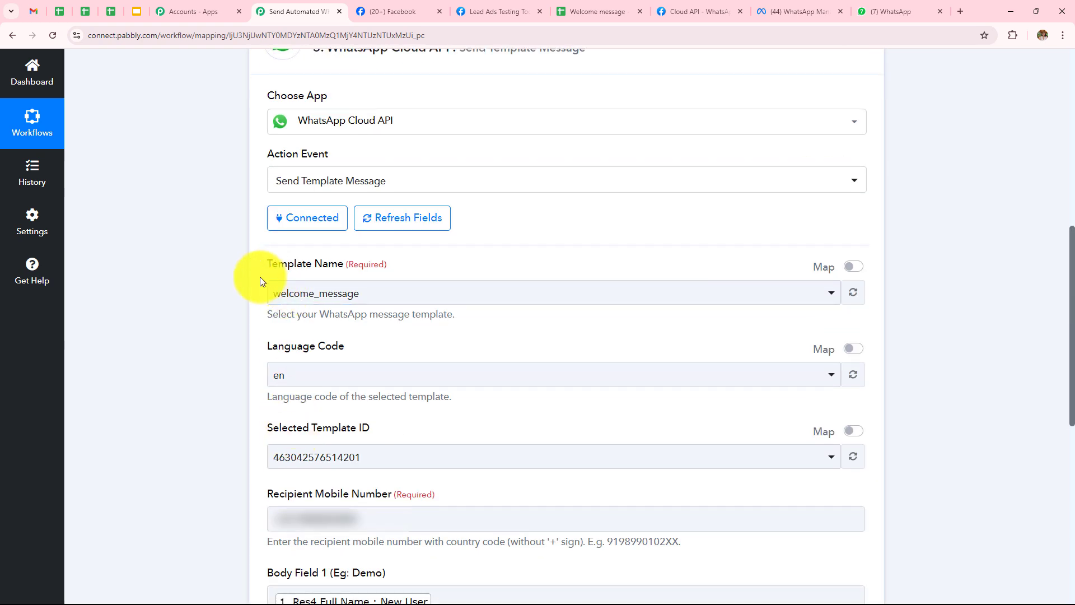
{"action": "scroll", "coordinate": [458, 322], "scroll_direction": "down", "scroll_amount": 4}
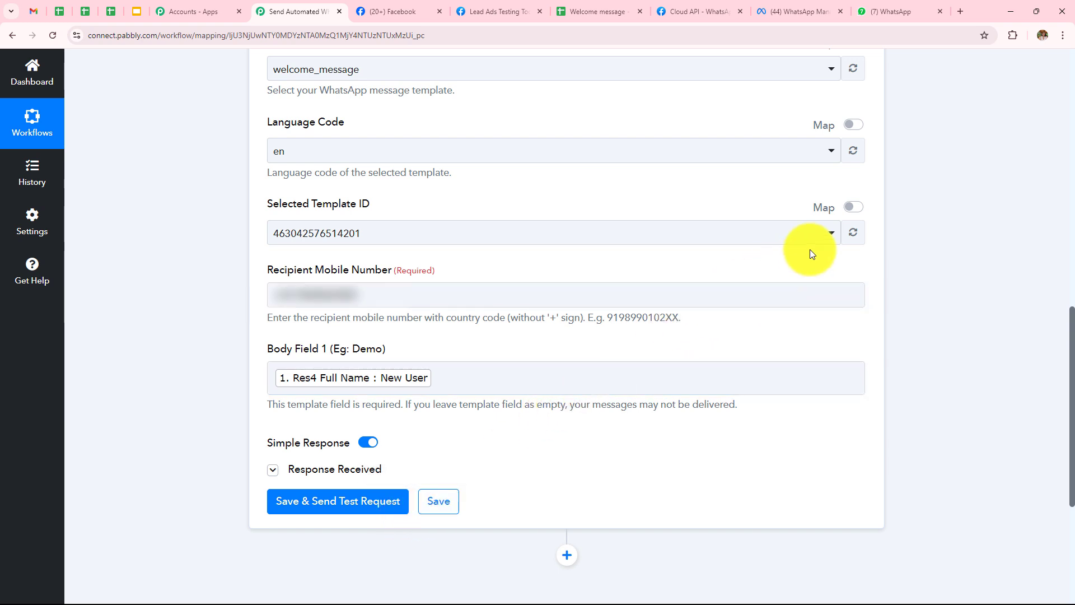
{"action": "left_click", "coordinate": [898, 12]}
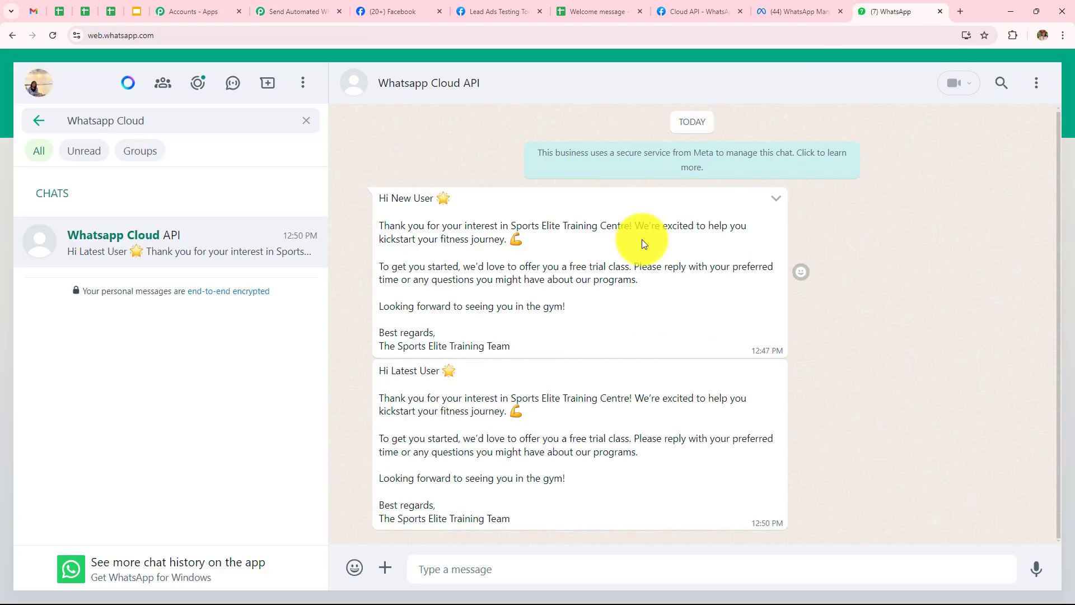
{"action": "left_click", "coordinate": [293, 11]}
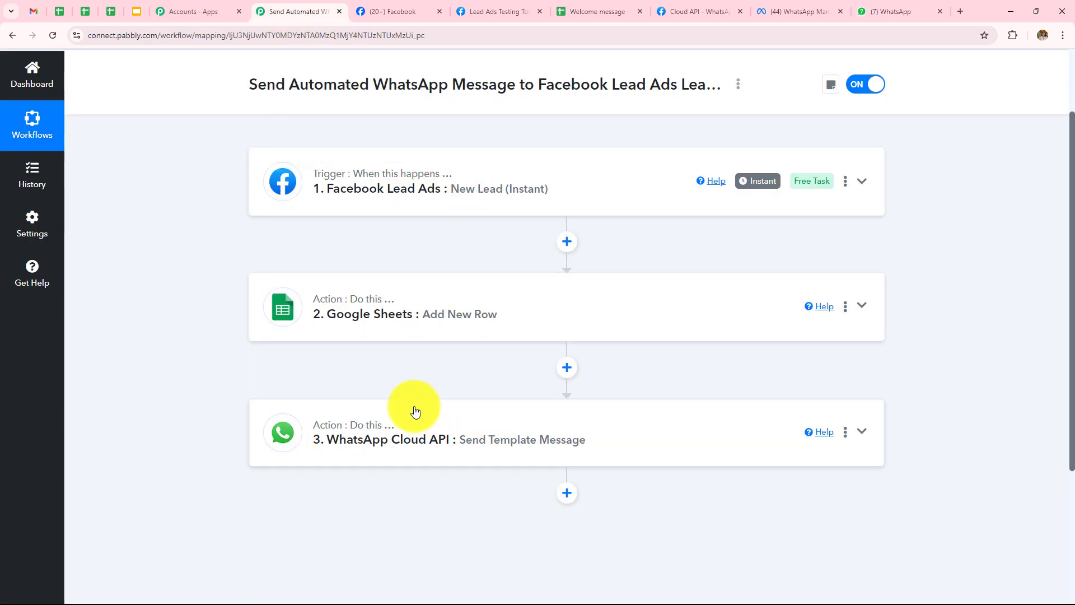
{"action": "scroll", "coordinate": [341, 129], "scroll_direction": "up", "scroll_amount": 2}
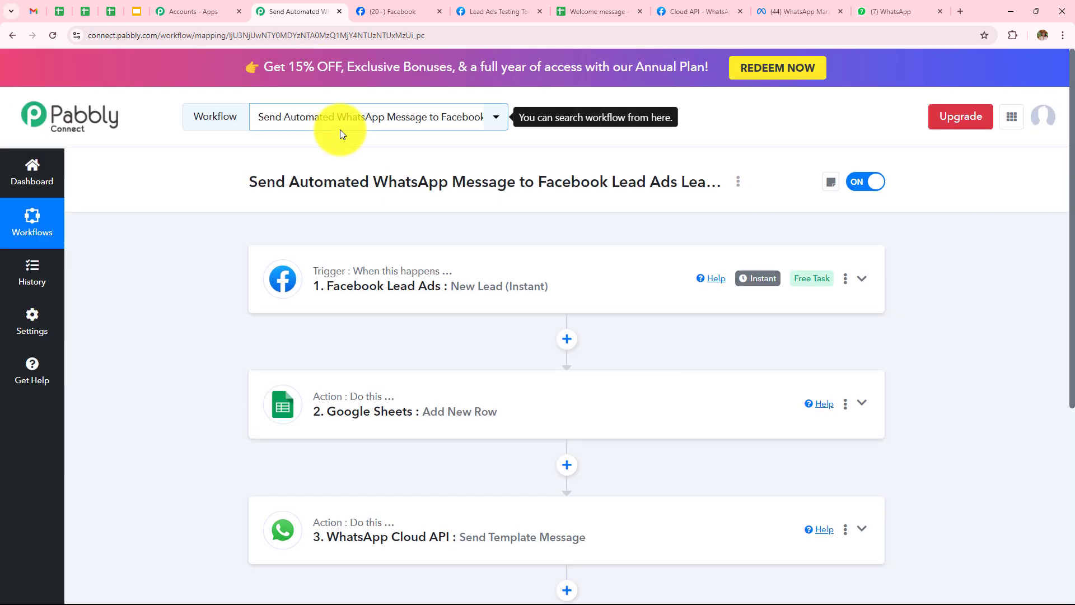